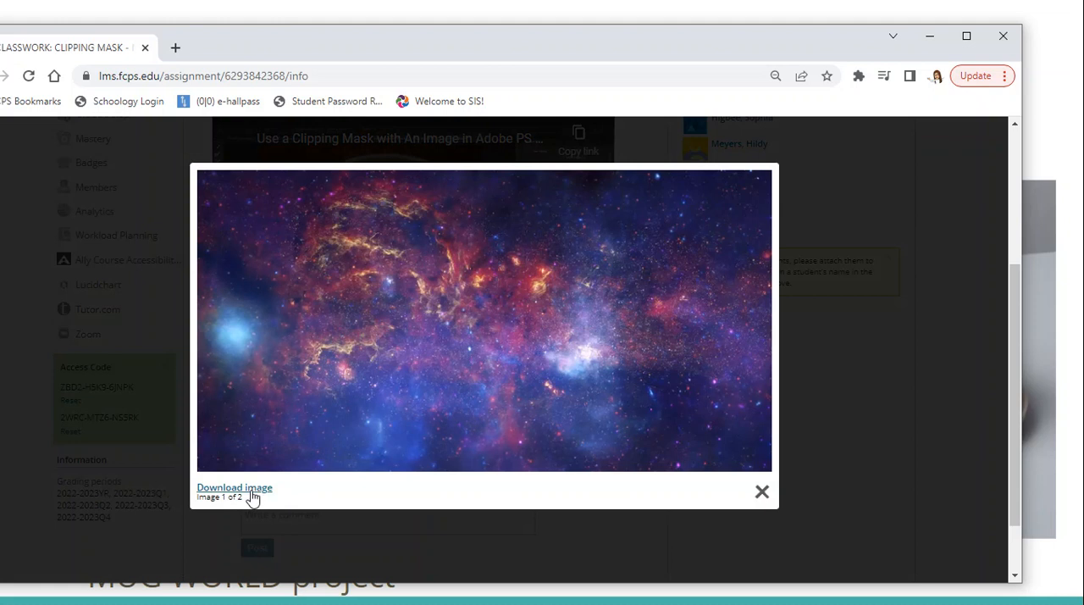
Download the galaxy image and the coffee cup image attached to the assignment.
left_click(252, 495)
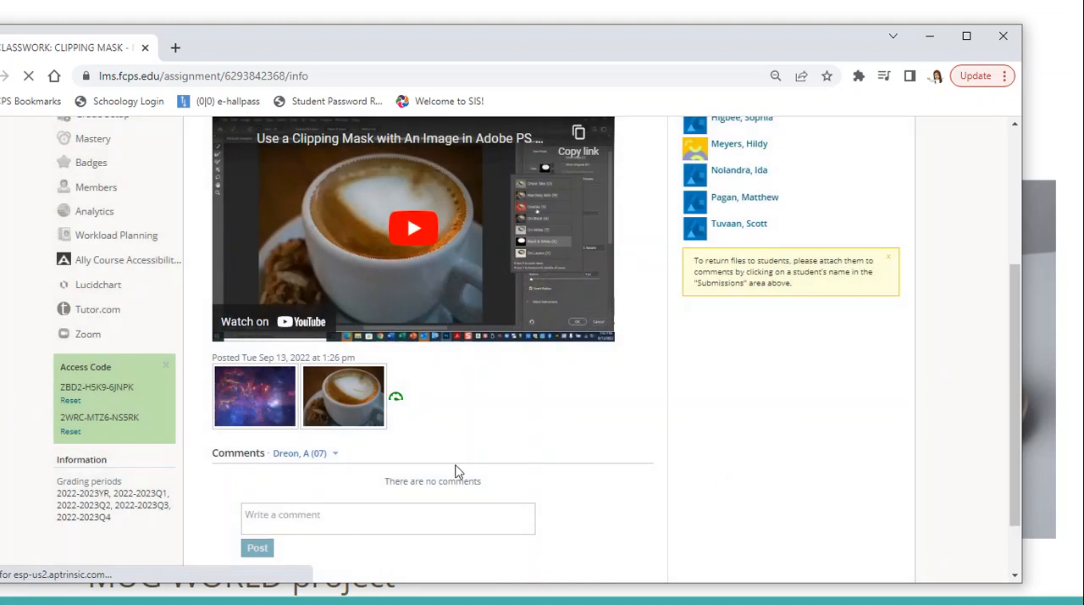
left_click(352, 396)
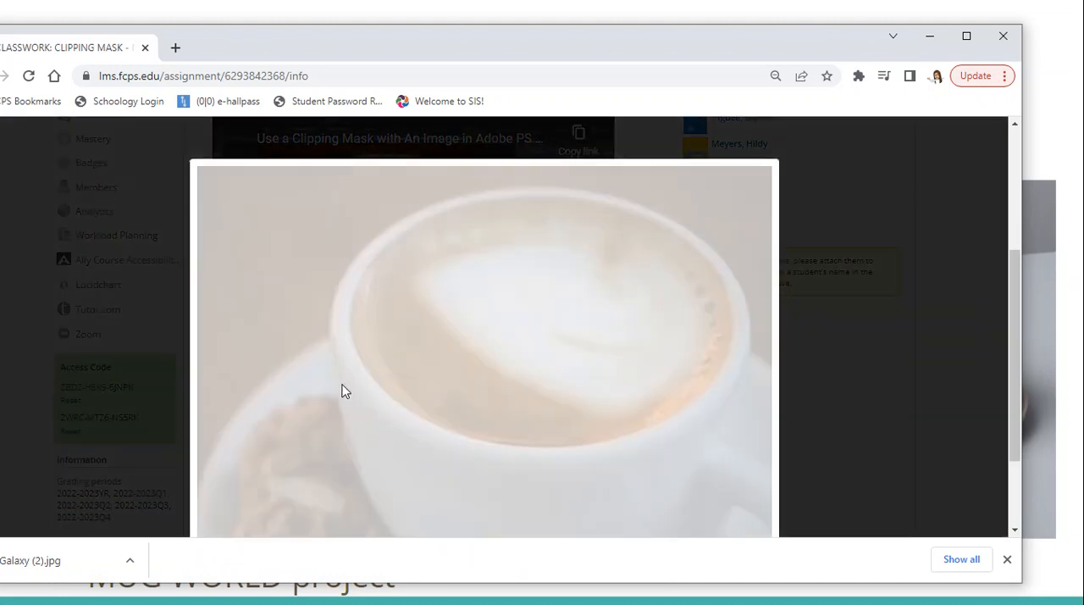
scroll(688, 360, "down", 1)
scroll(688, 360, "down", 1)
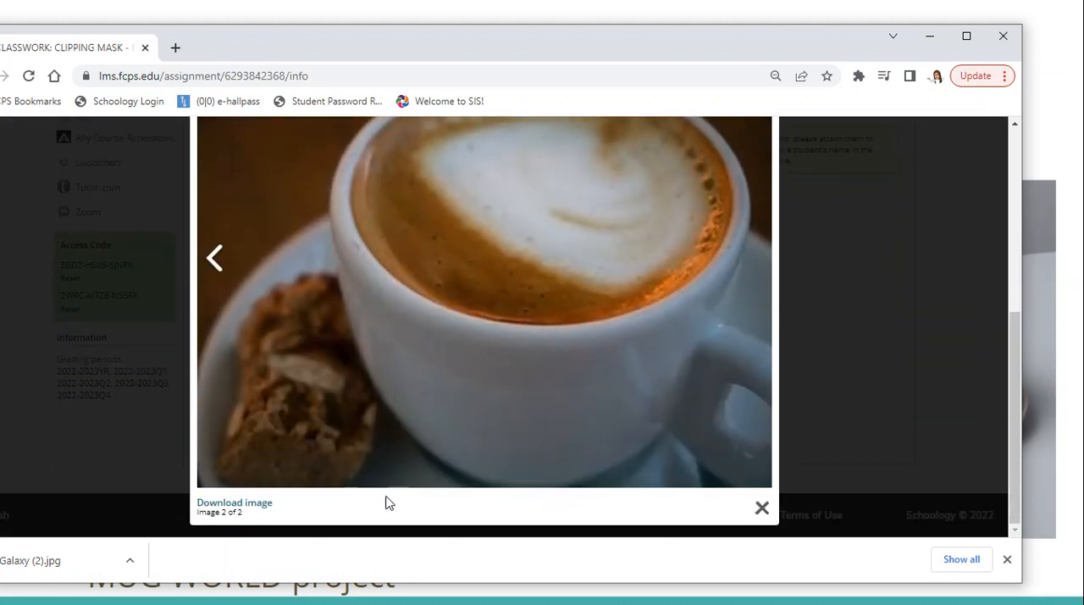
left_click(259, 505)
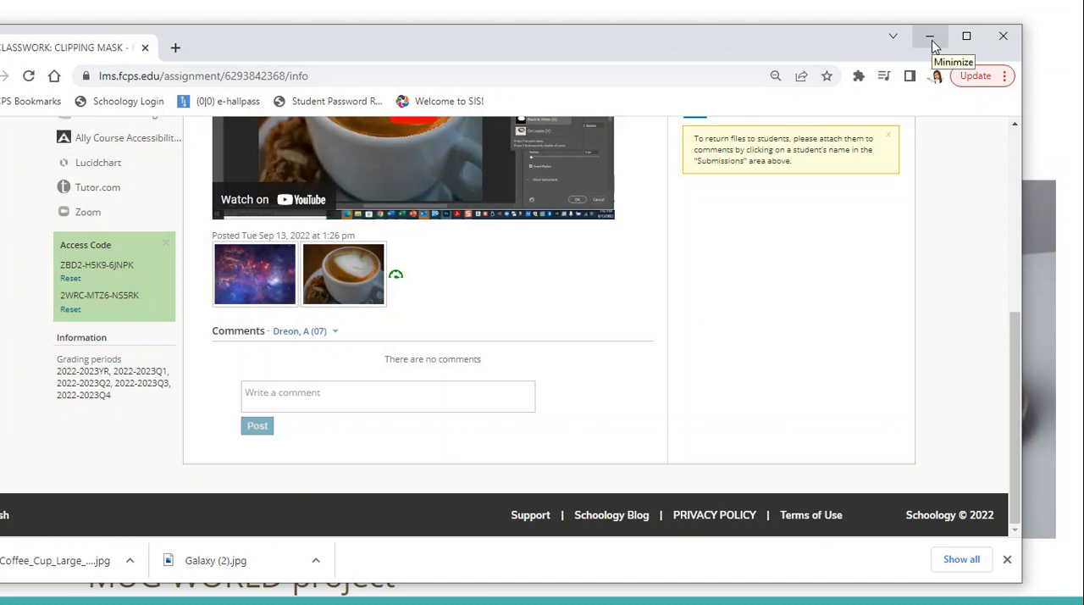
left_click(931, 38)
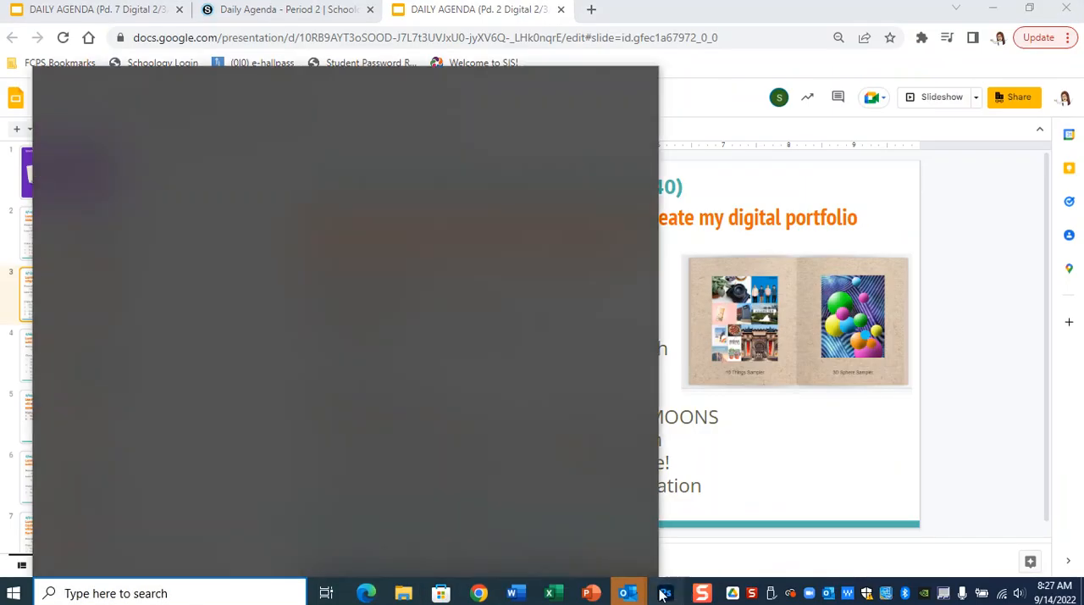
Switch to Photoshop and set up a new print document 8 inches wide and 10 inches high.
left_click(665, 593)
left_click(666, 593)
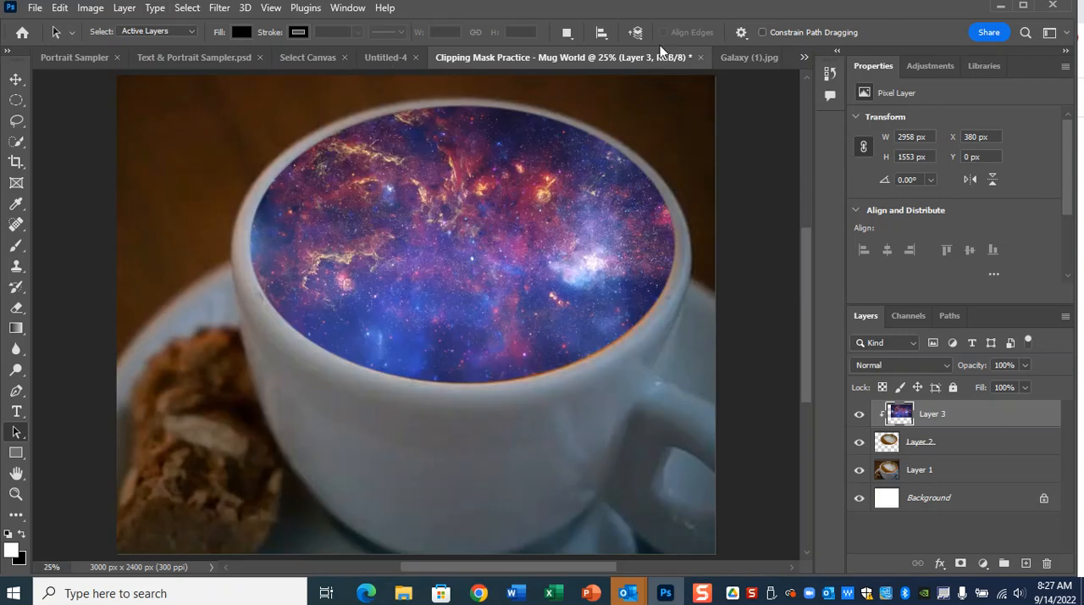
left_click(37, 10)
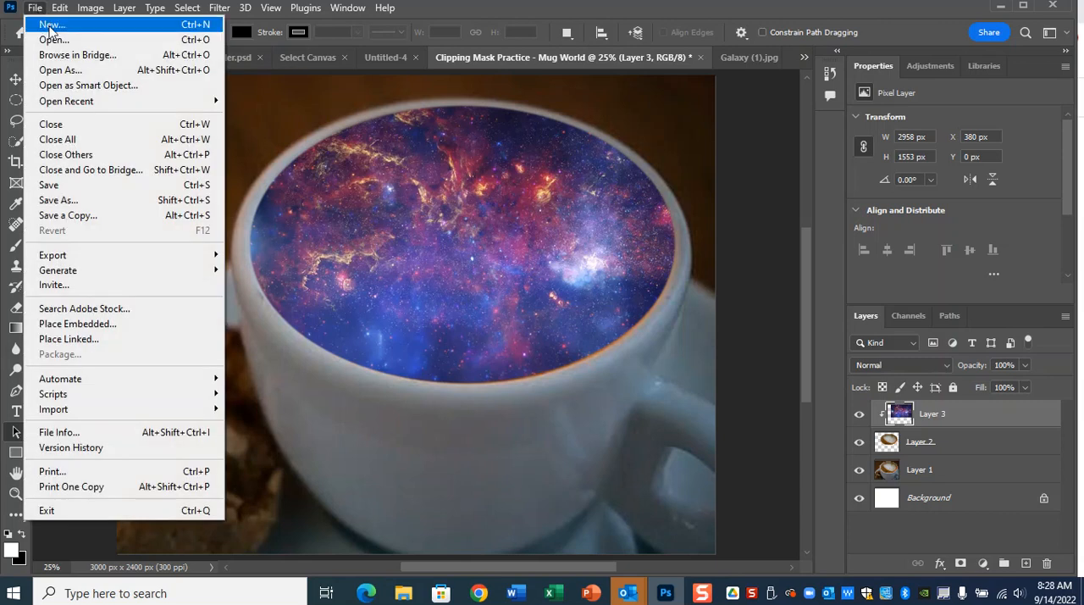
left_click(50, 25)
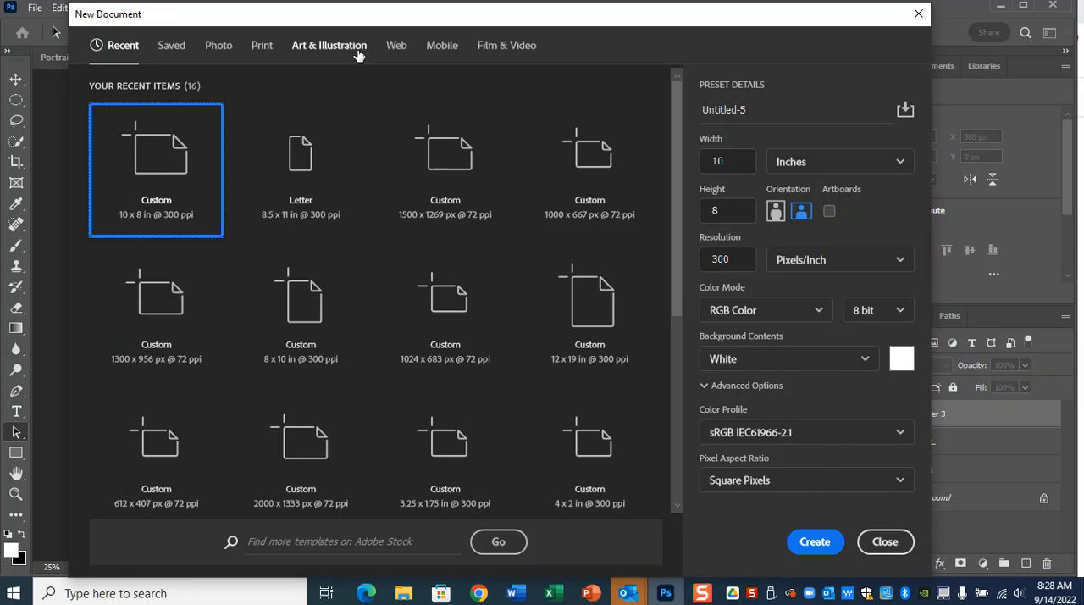
left_click(264, 46)
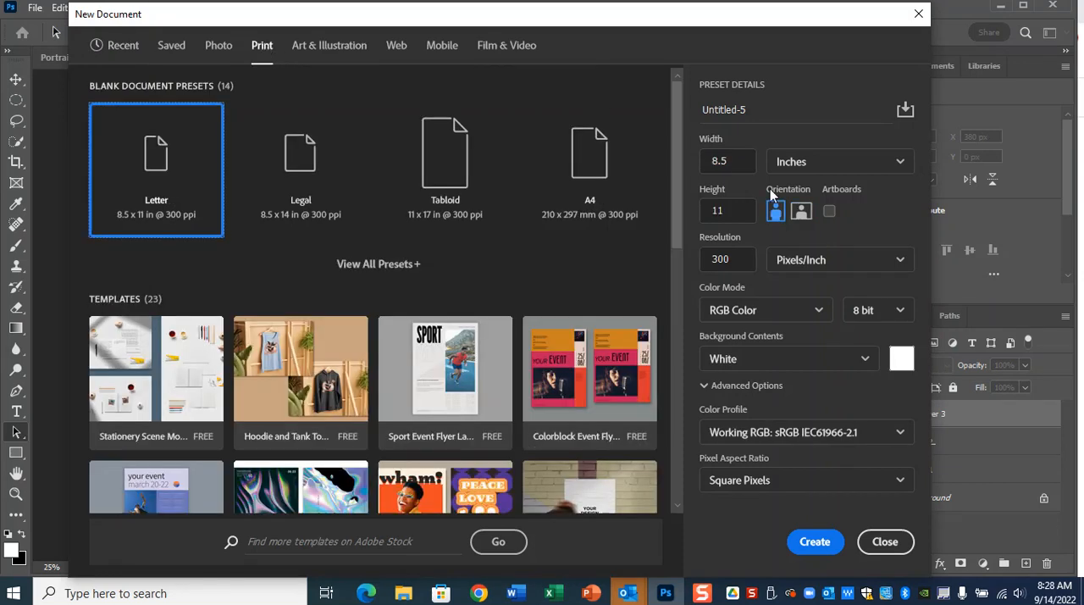
left_click(739, 161)
type("8")
left_click(727, 210)
type("1")
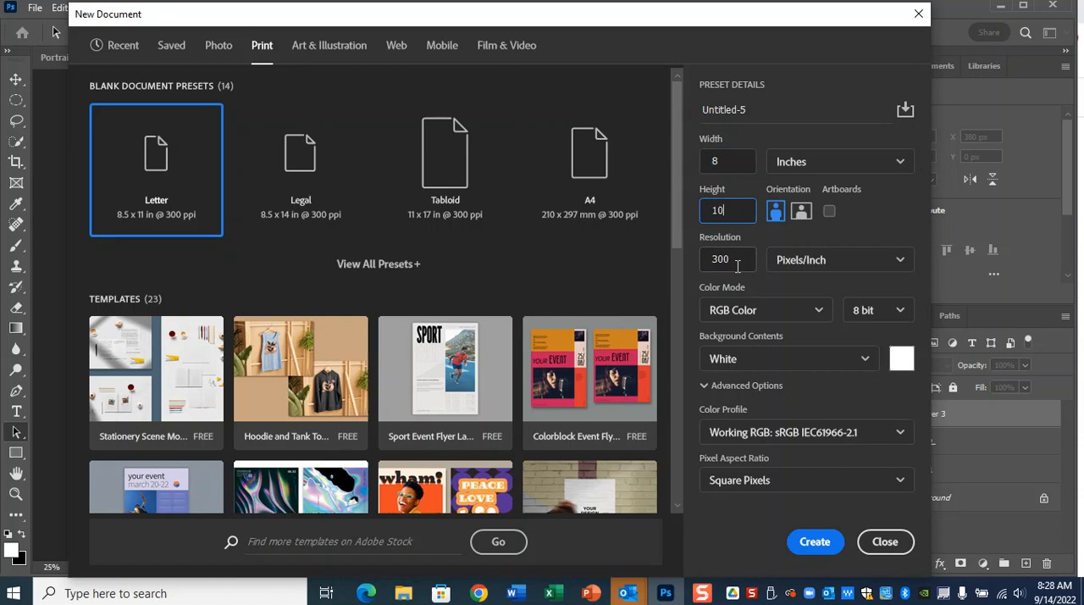
Try a document size of 16 inches wide by 20 inches high.
left_click_drag(726, 162, 707, 161)
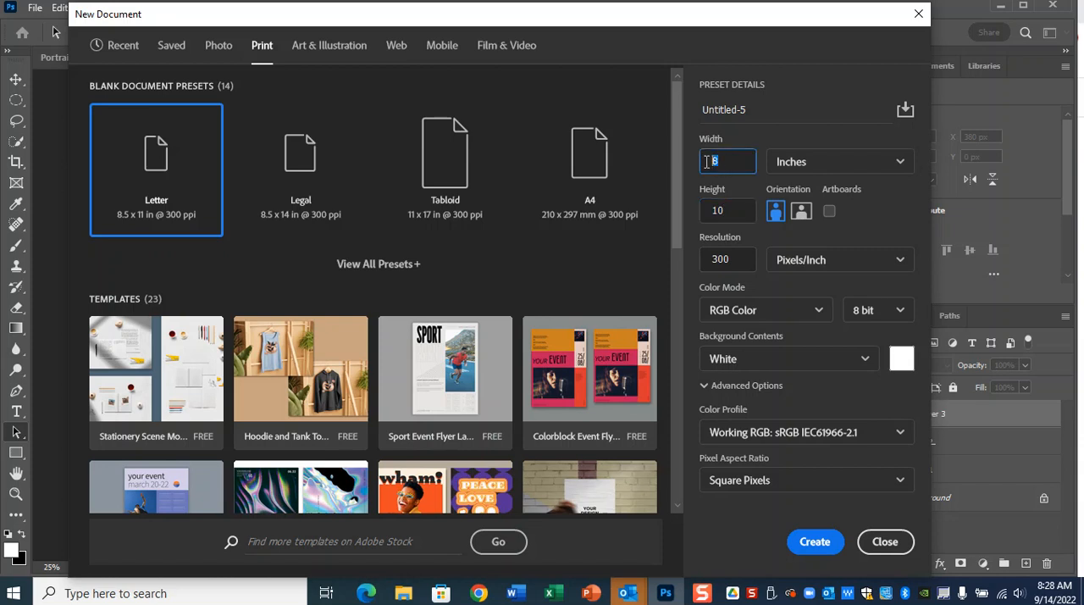
type("16")
key("Tab")
type("20")
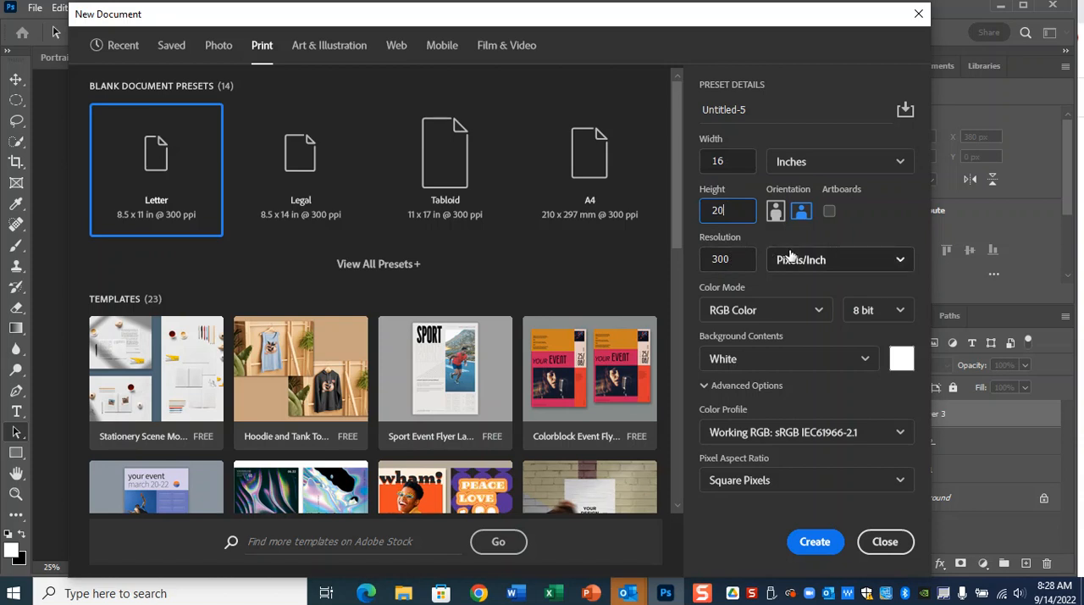
Set the new document to 8 by 10 inches with resolution in Pixels/Inch and create it.
left_click(738, 155)
type("1")
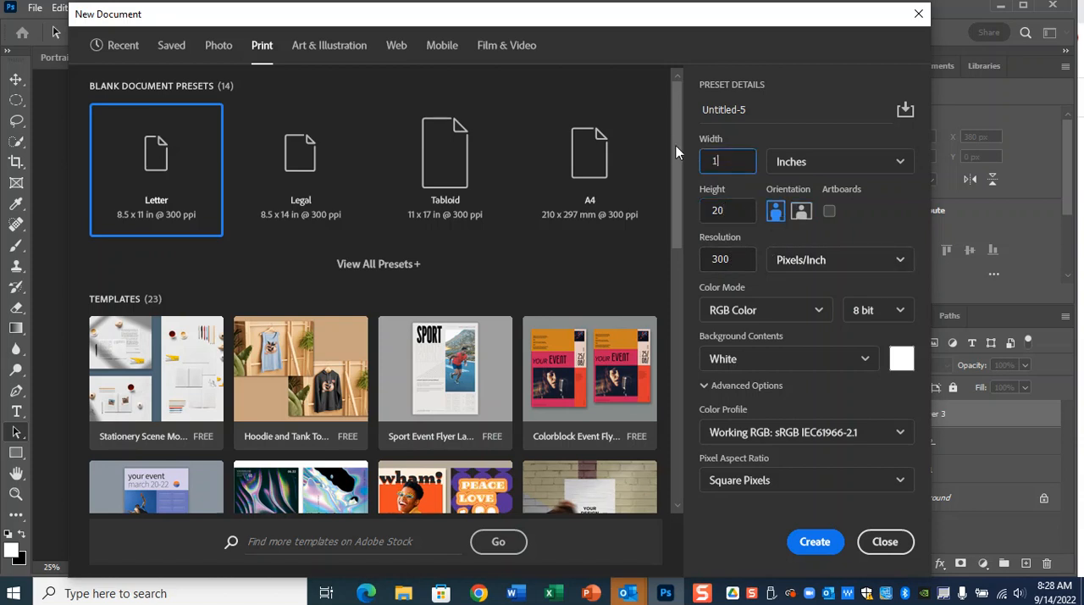
type("8")
key("Tab")
type("10")
left_click(831, 261)
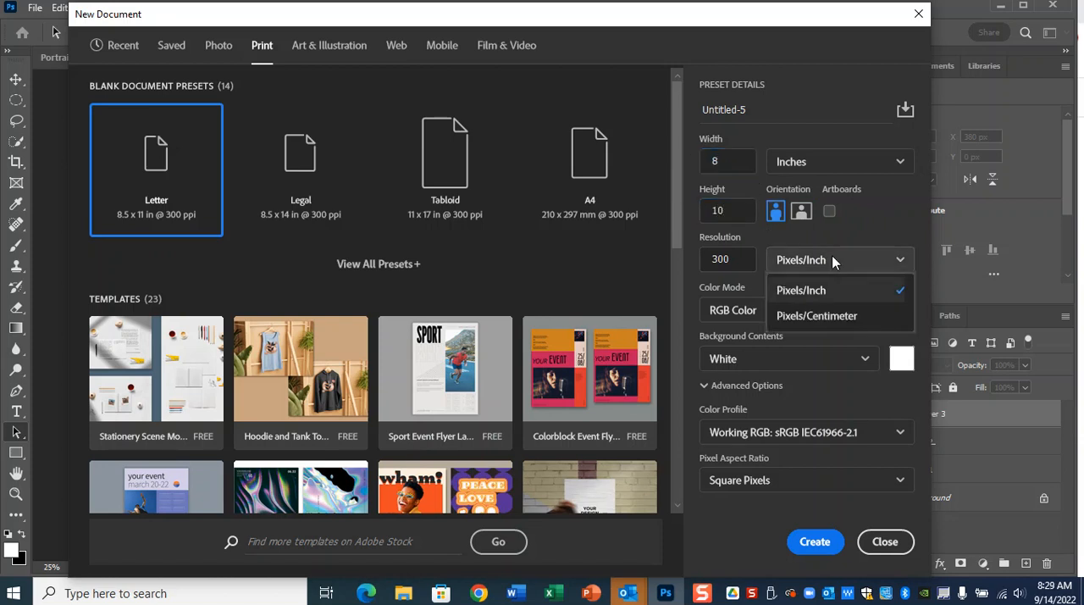
left_click(820, 293)
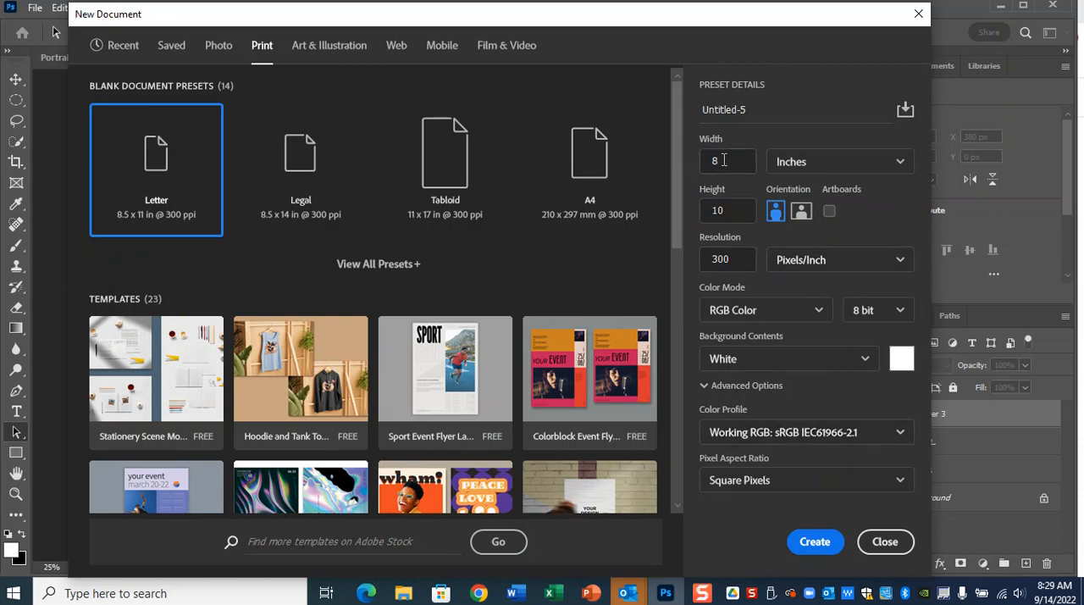
left_click(803, 549)
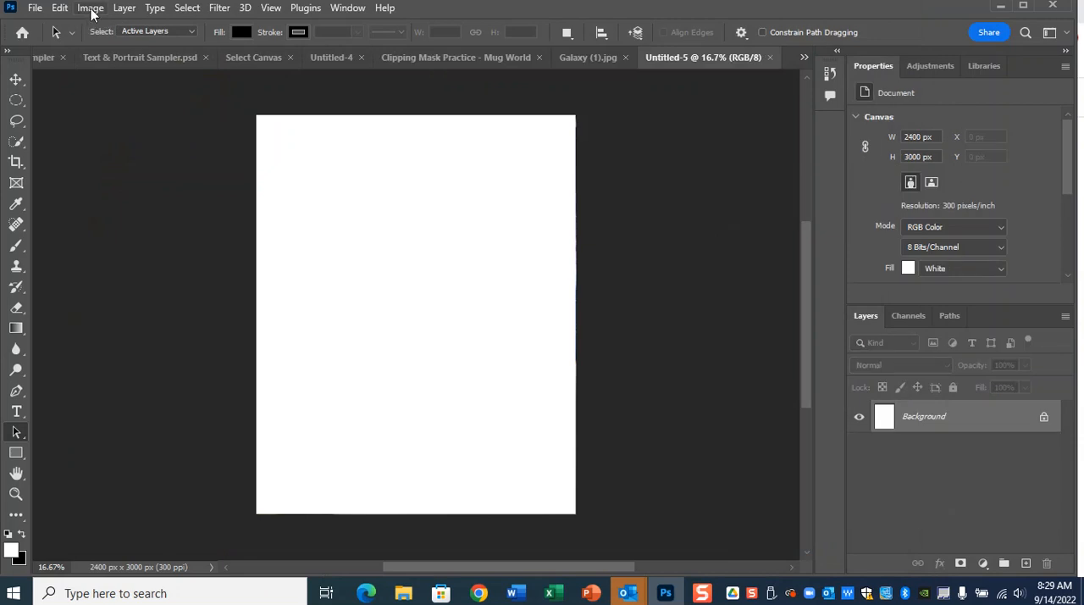
Rotate the blank canvas 90° clockwise.
left_click(92, 10)
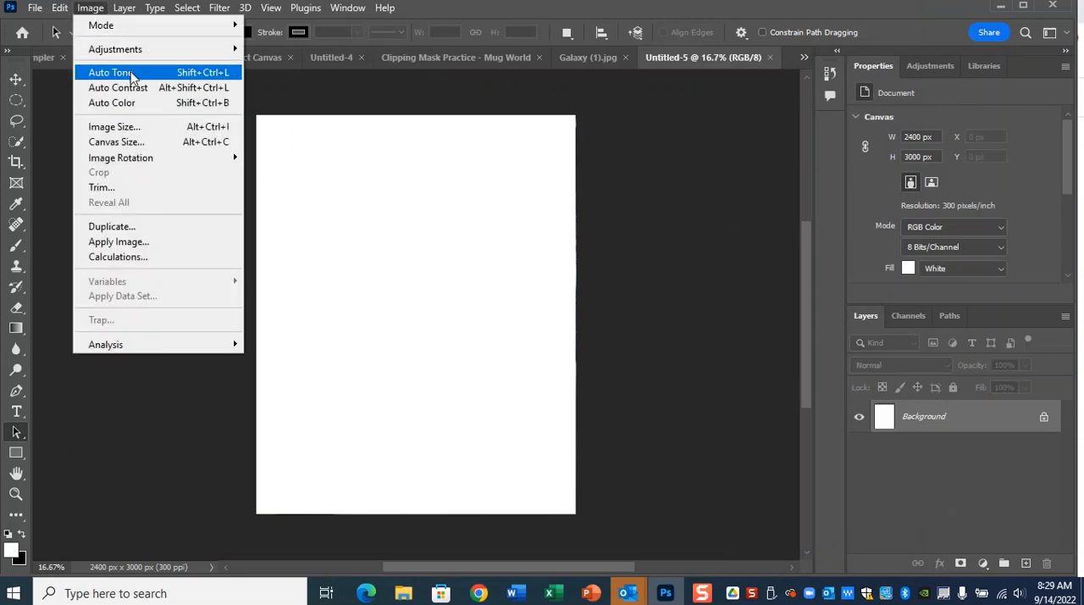
mouse_move(165, 166)
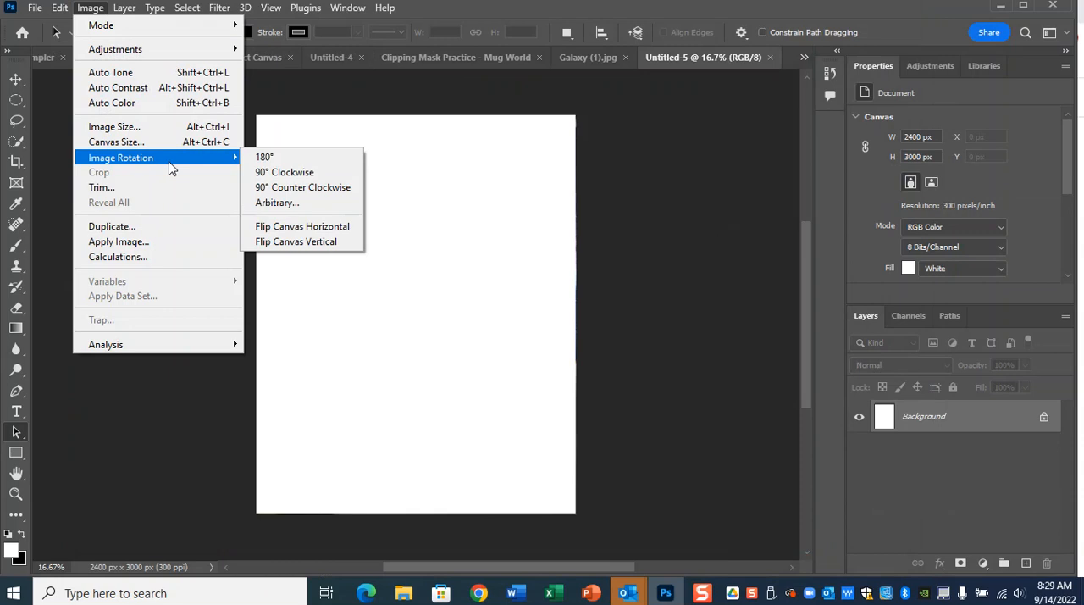
left_click(302, 177)
Check the document's image size in pixels and in inches.
left_click(91, 8)
left_click(127, 128)
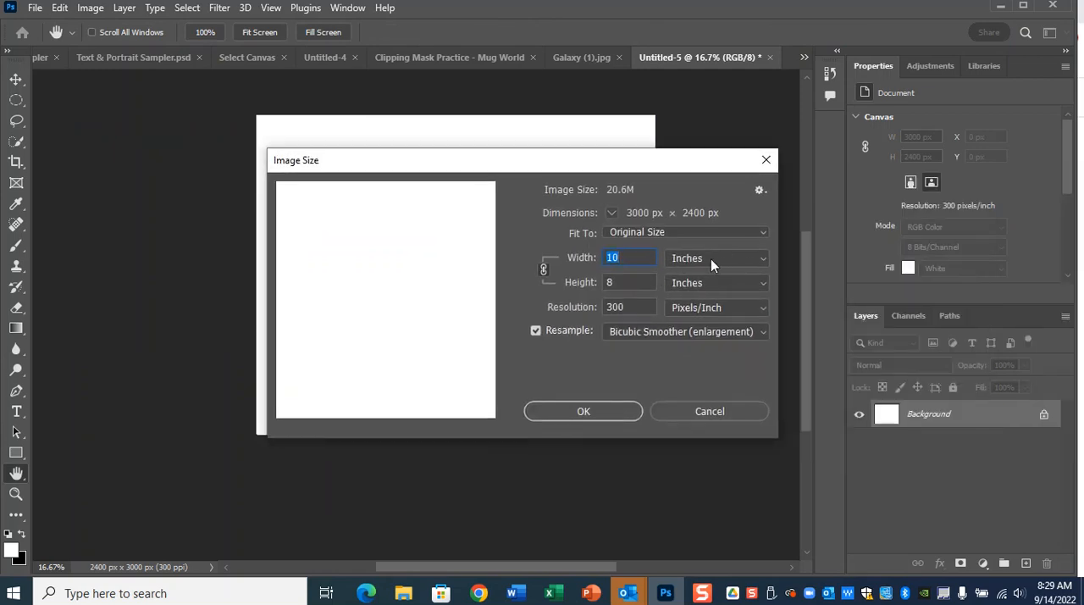
left_click(710, 258)
left_click(710, 286)
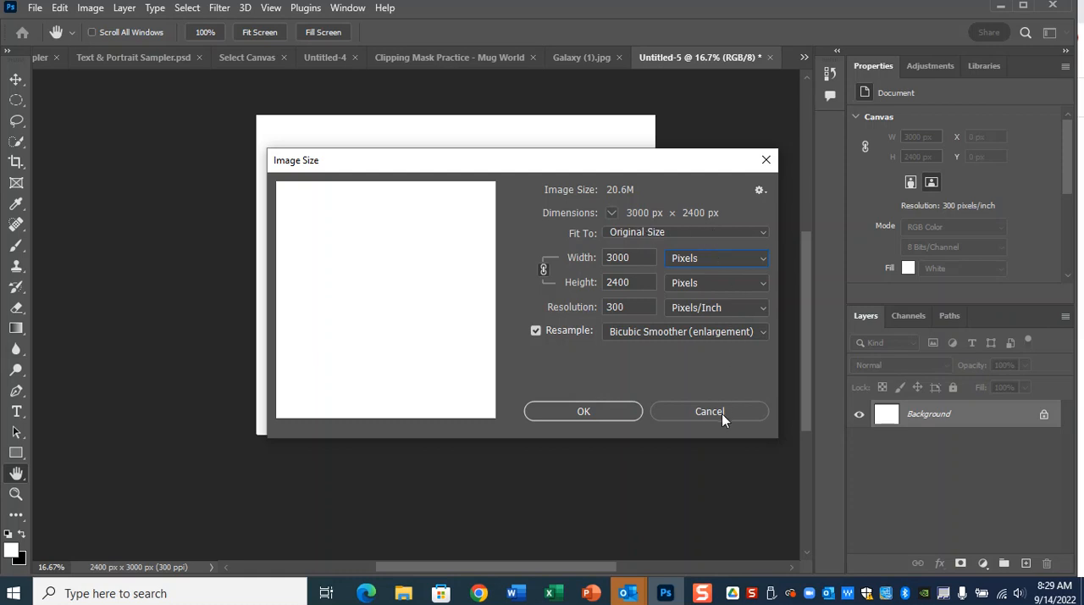
left_click(709, 256)
left_click(716, 305)
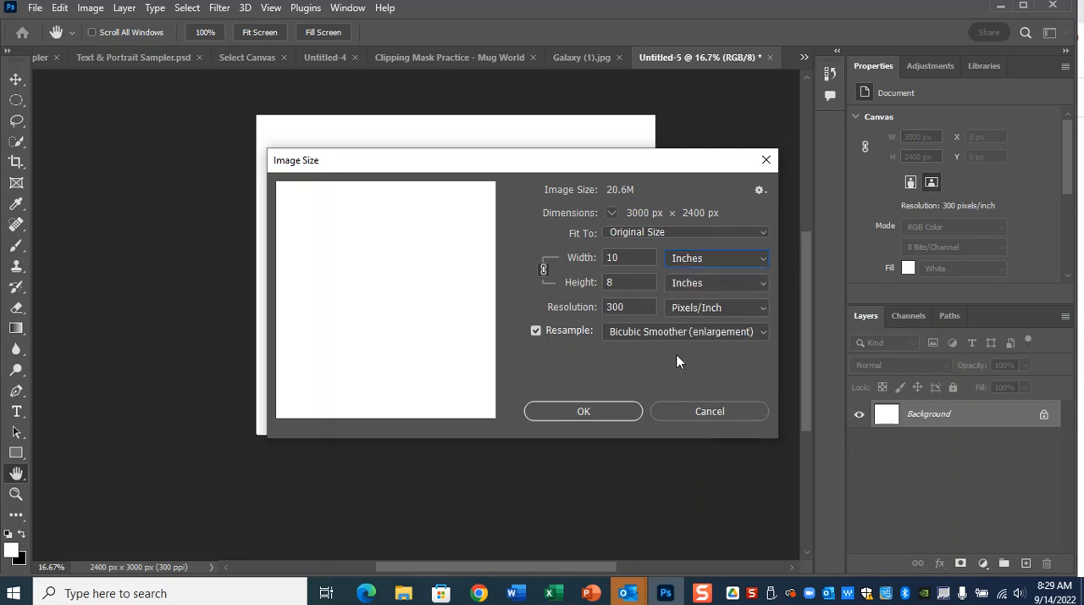
left_click(707, 412)
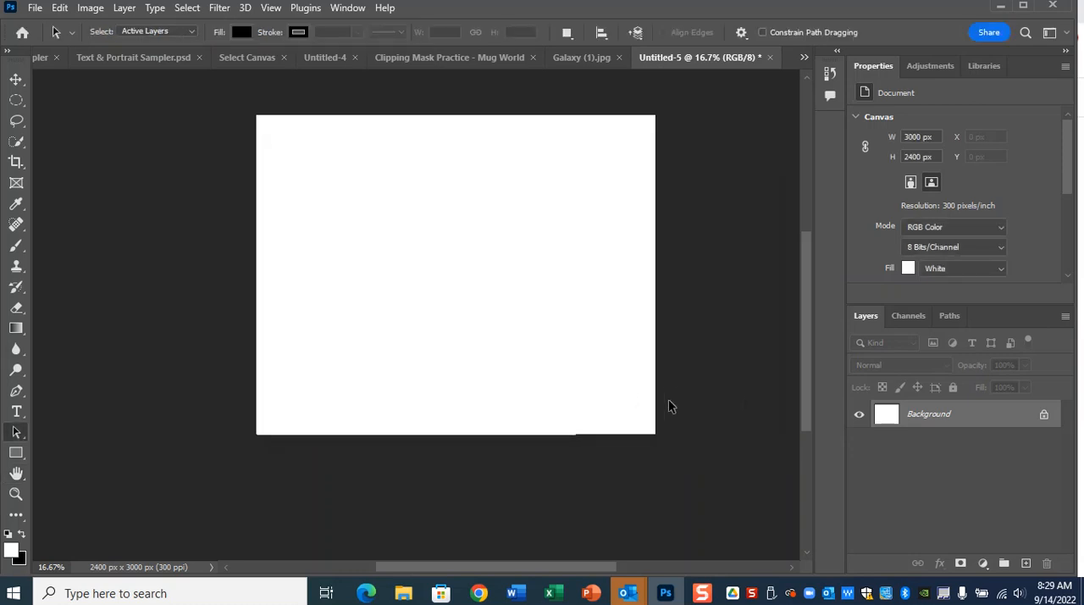
Open Coffee_Cup_Large_8x10 (2).jpg from the Downloads folder.
scroll(661, 396, "up", 1)
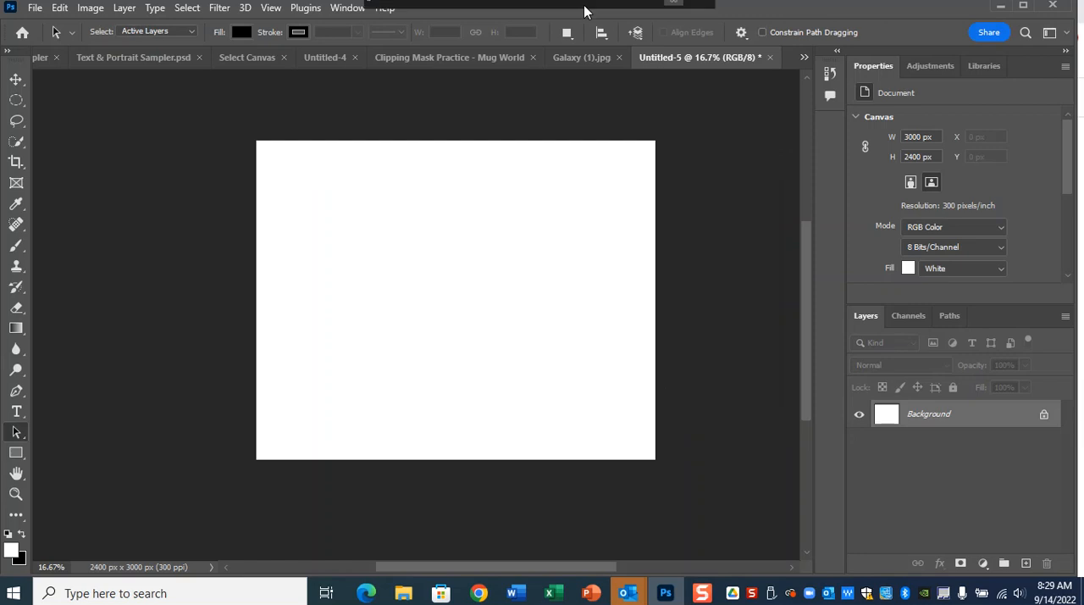
left_click(35, 7)
left_click(56, 37)
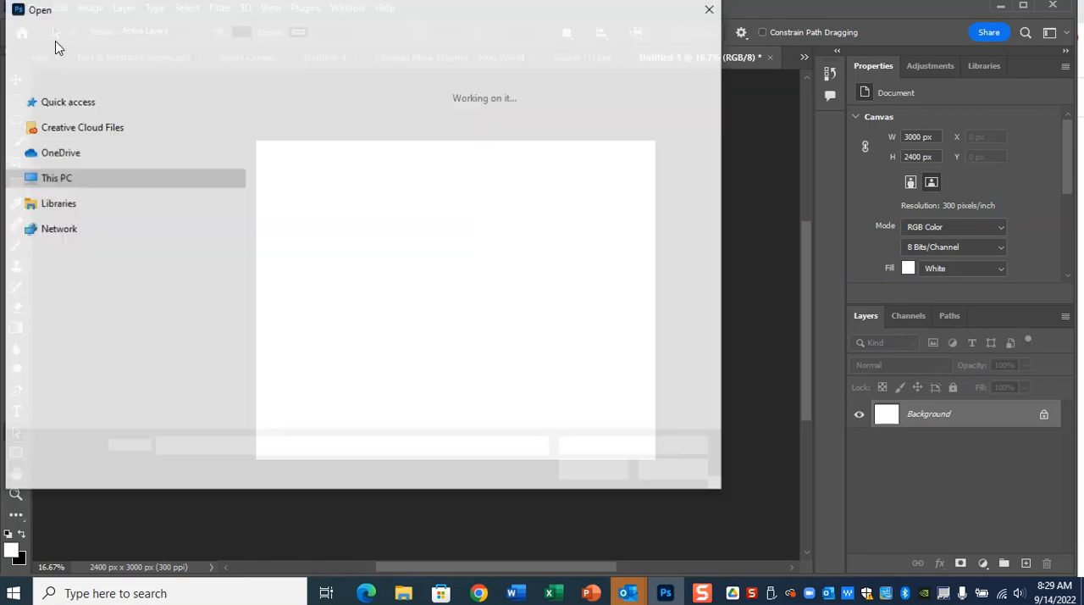
left_click(310, 171)
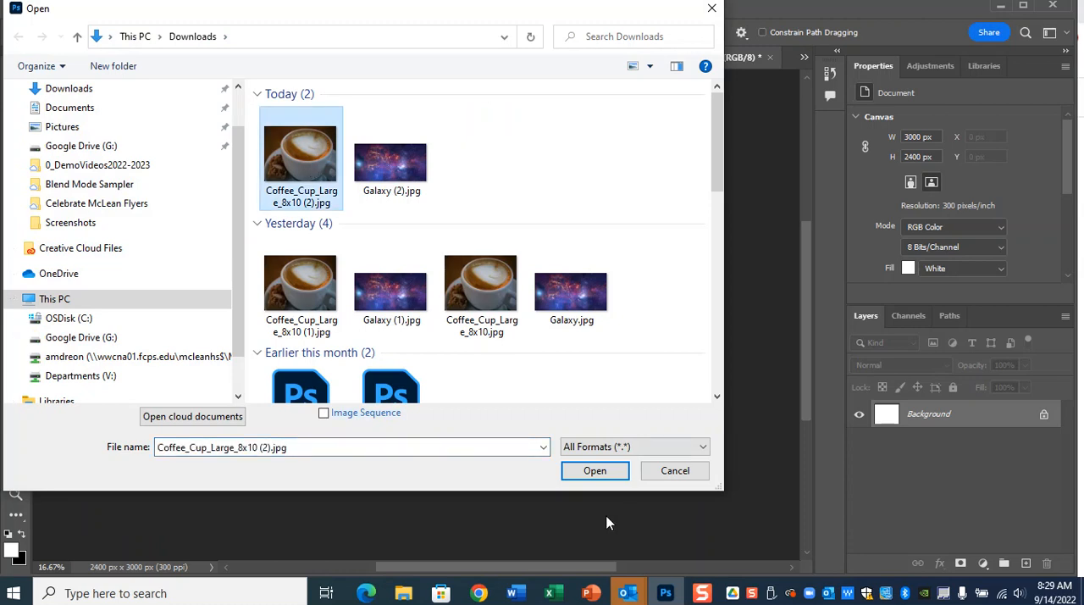
left_click(92, 90)
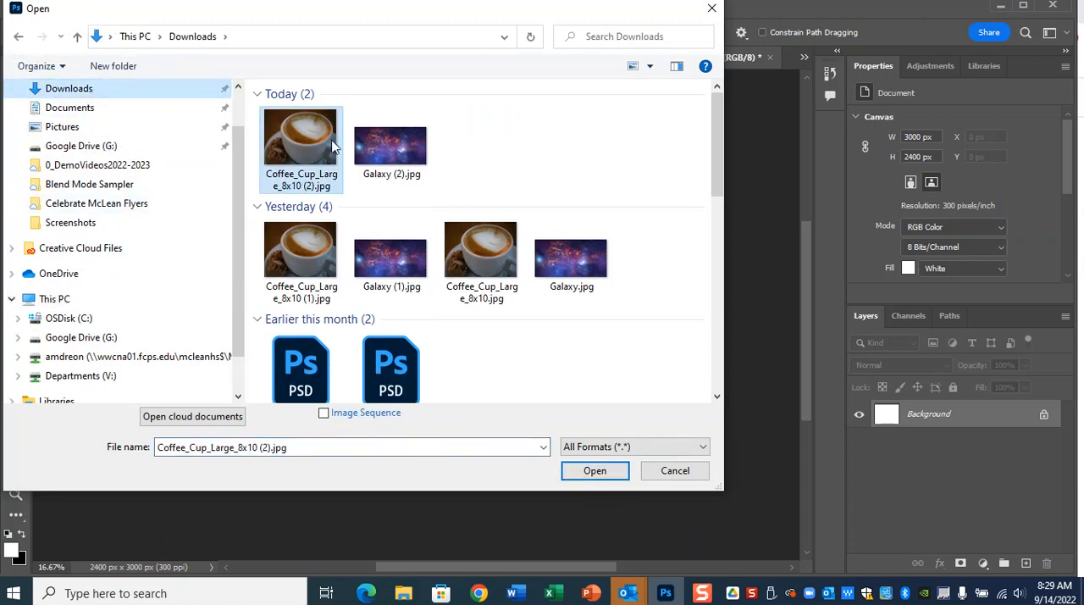
left_click(623, 471)
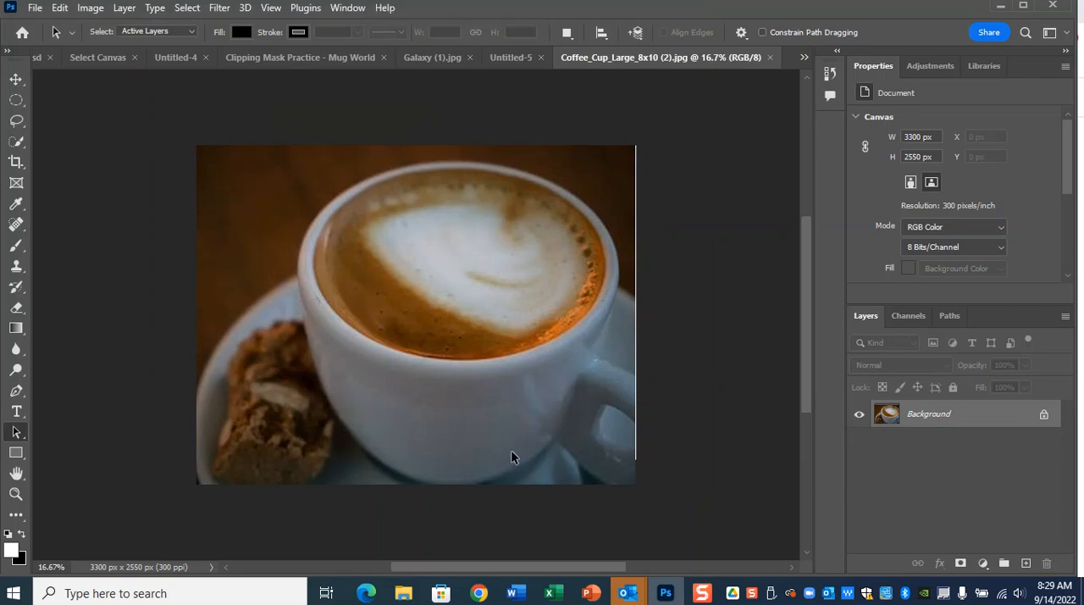
Copy the entire coffee cup image and paste it into the blank Untitled-5 document.
key("ctrl+a")
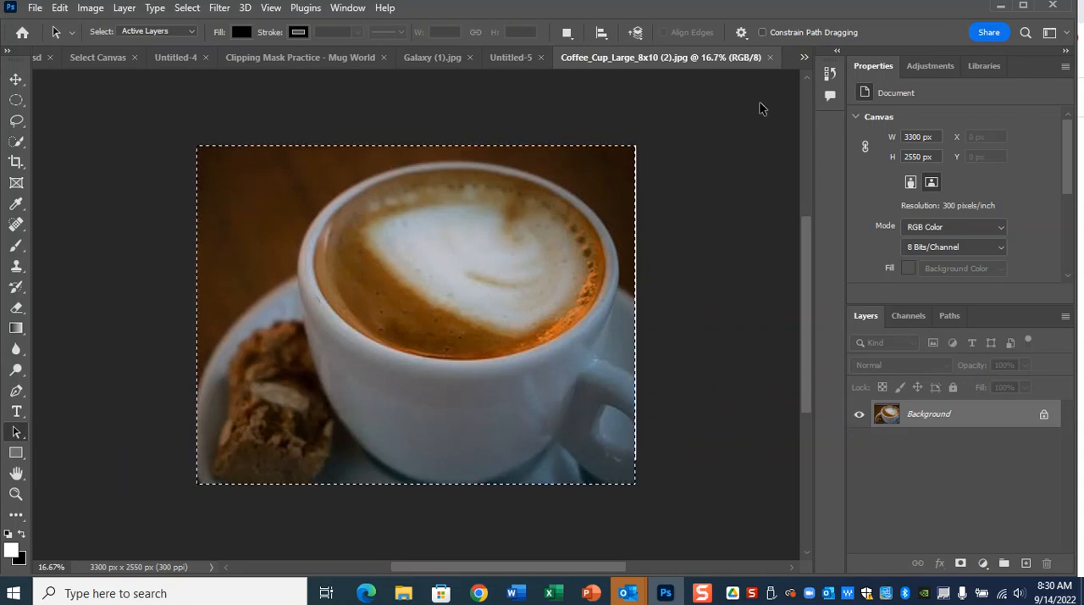
left_click(511, 58)
key("ctrl+v")
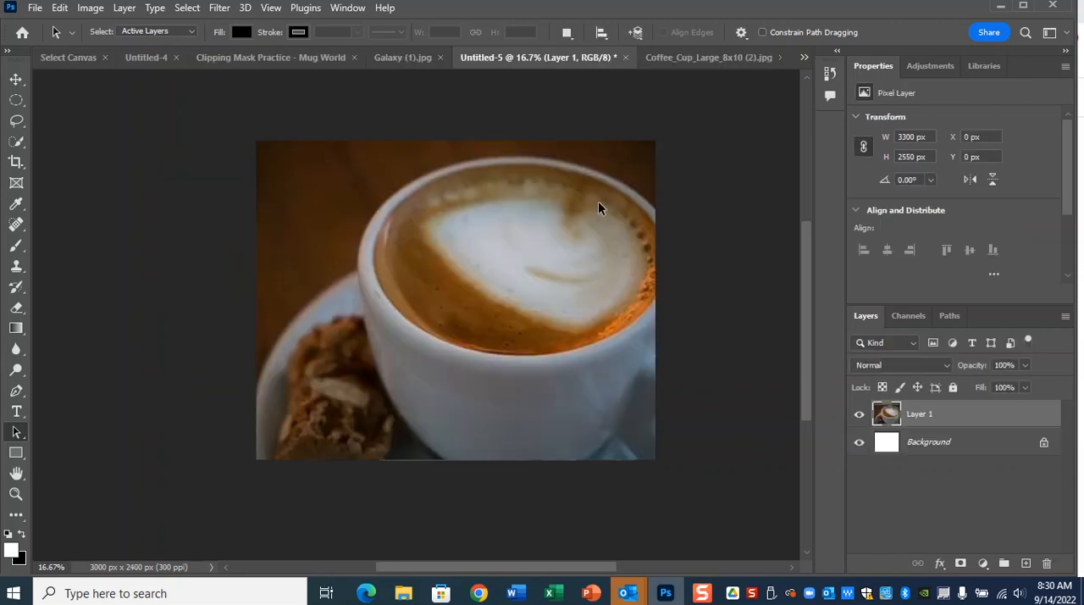
Shift the pasted coffee cup layer horizontally to about X -216 px, bringing the whole cup rim onto the canvas.
key("ctrl+t")
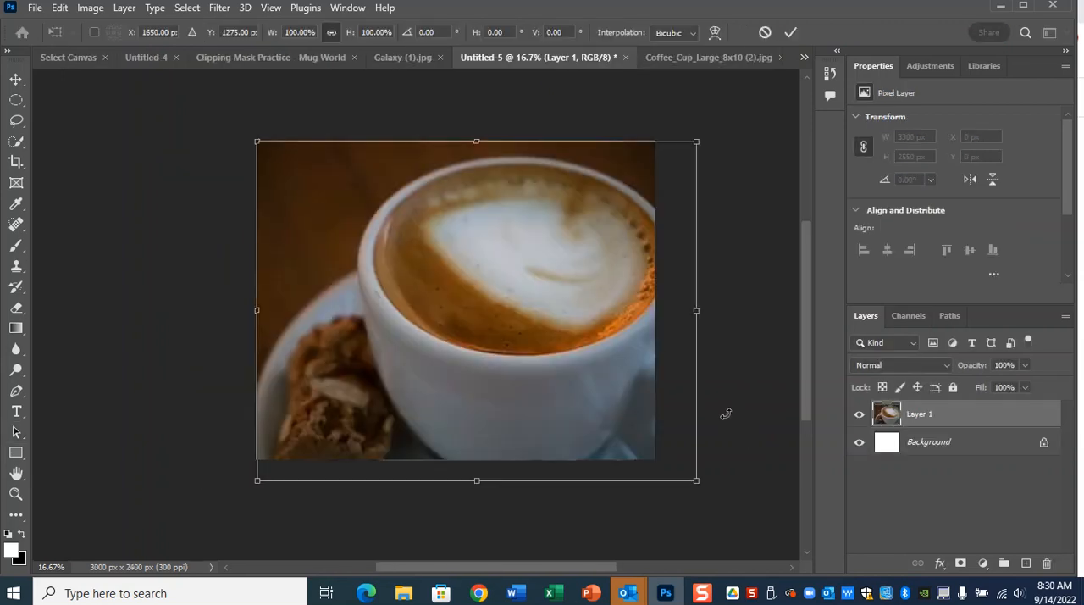
left_click_drag(619, 392, 588, 390)
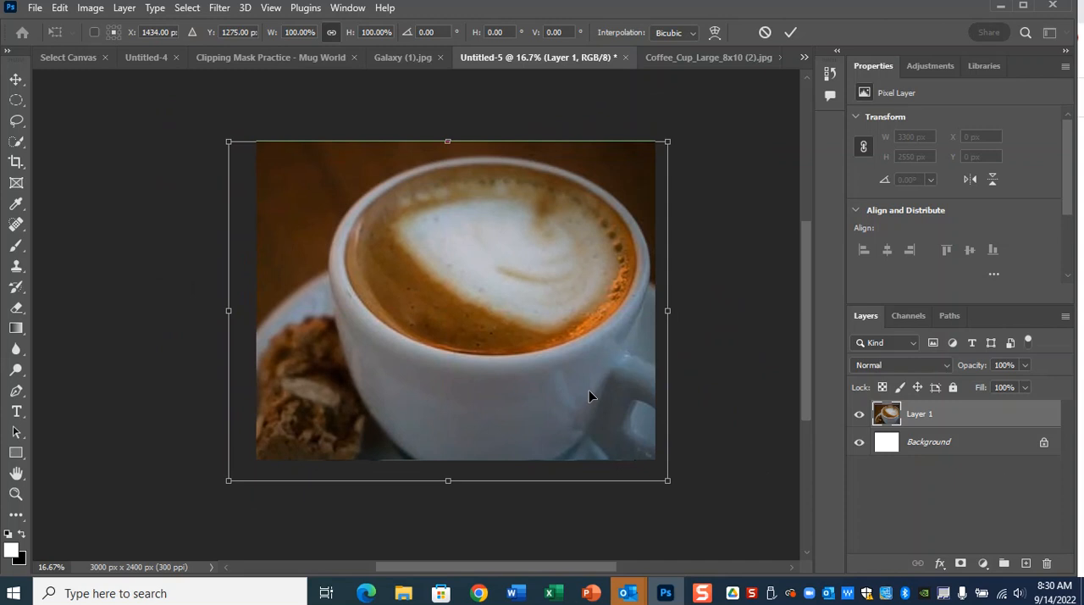
key("Return")
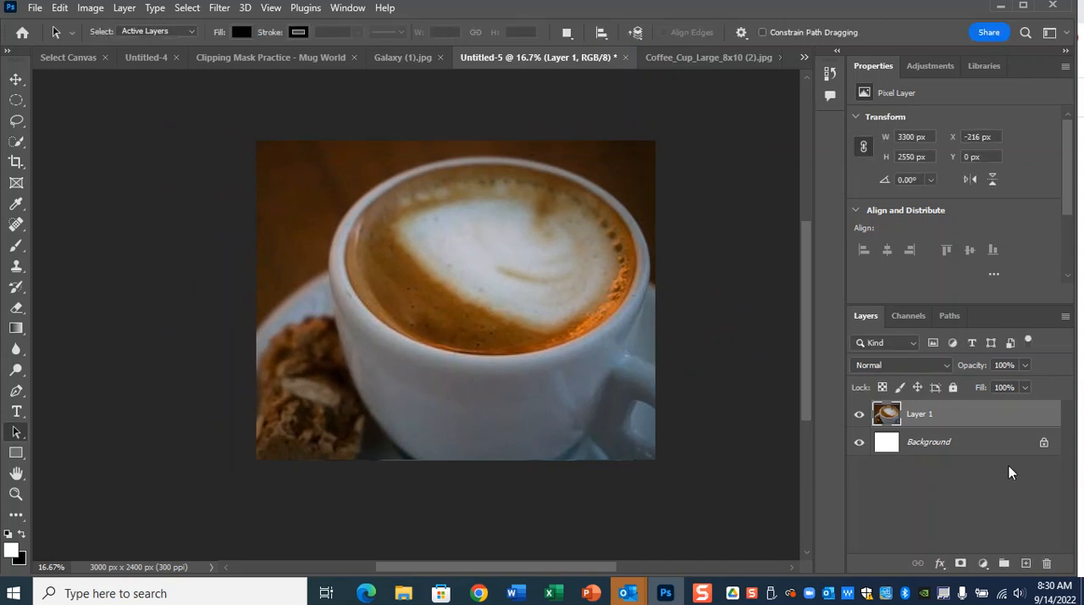
Close the original coffee cup image and clear the selection in Galaxy (1).jpg.
left_click(710, 57)
left_click(768, 57)
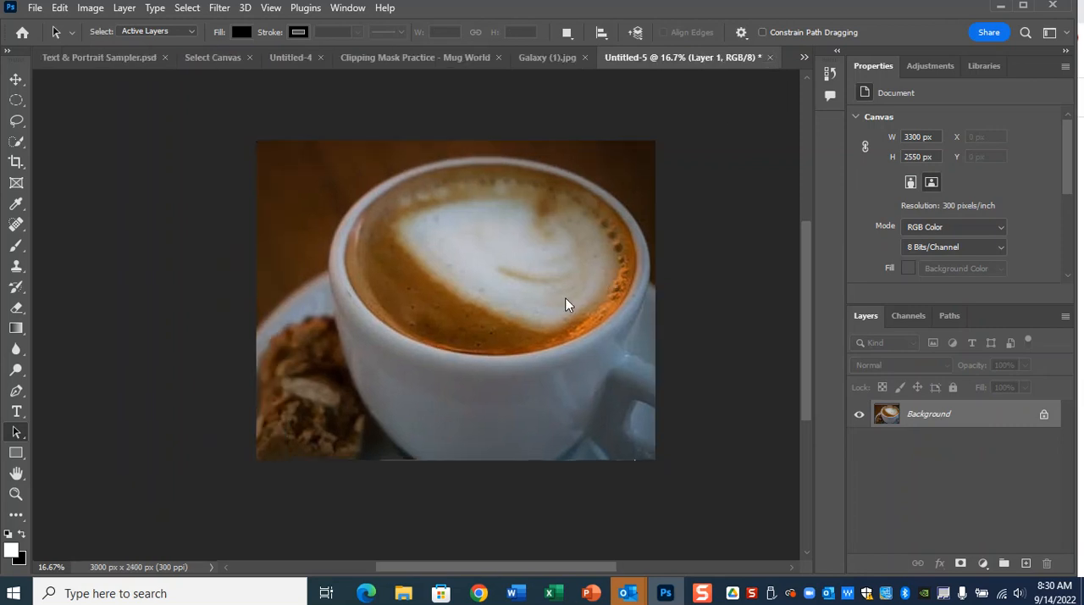
left_click(562, 56)
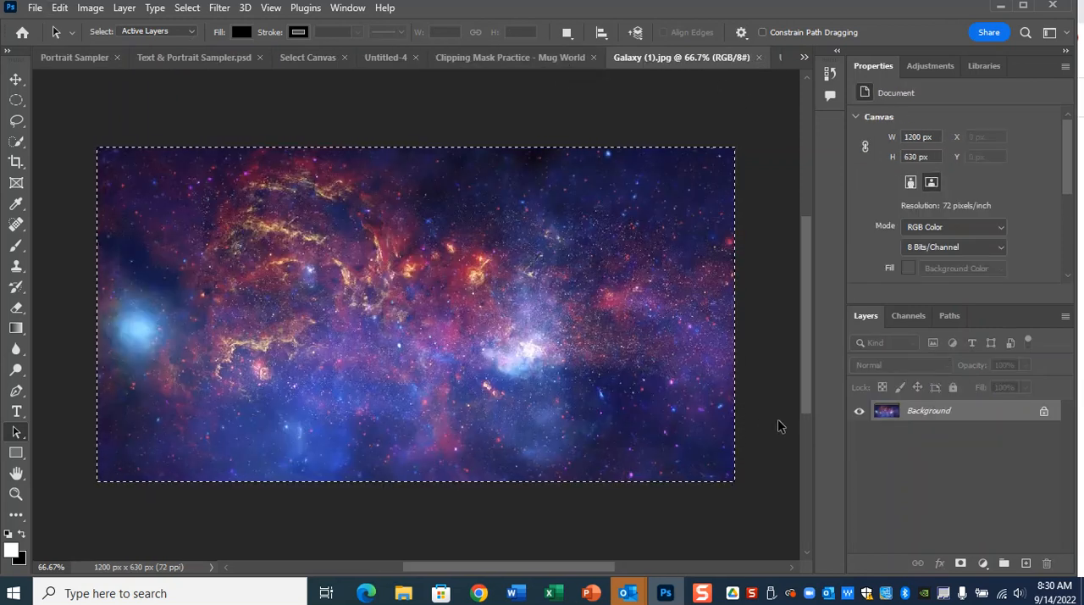
key("ctrl+d")
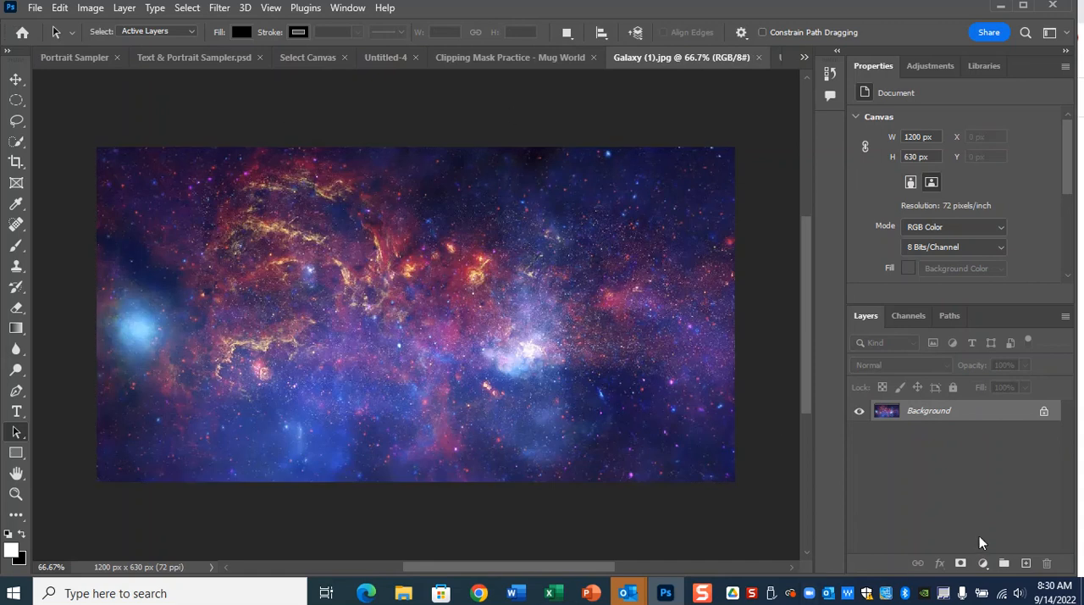
Copy the entire galaxy image from Galaxy (1).jpg and paste it as a new layer above the coffee cup in Untitled-5.
left_click(187, 8)
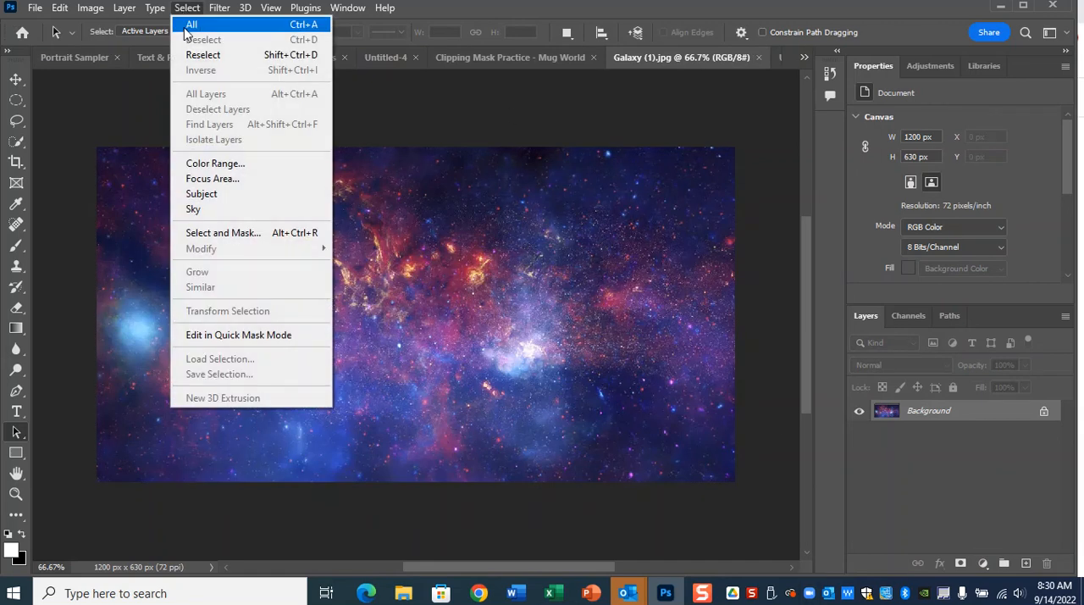
left_click(188, 26)
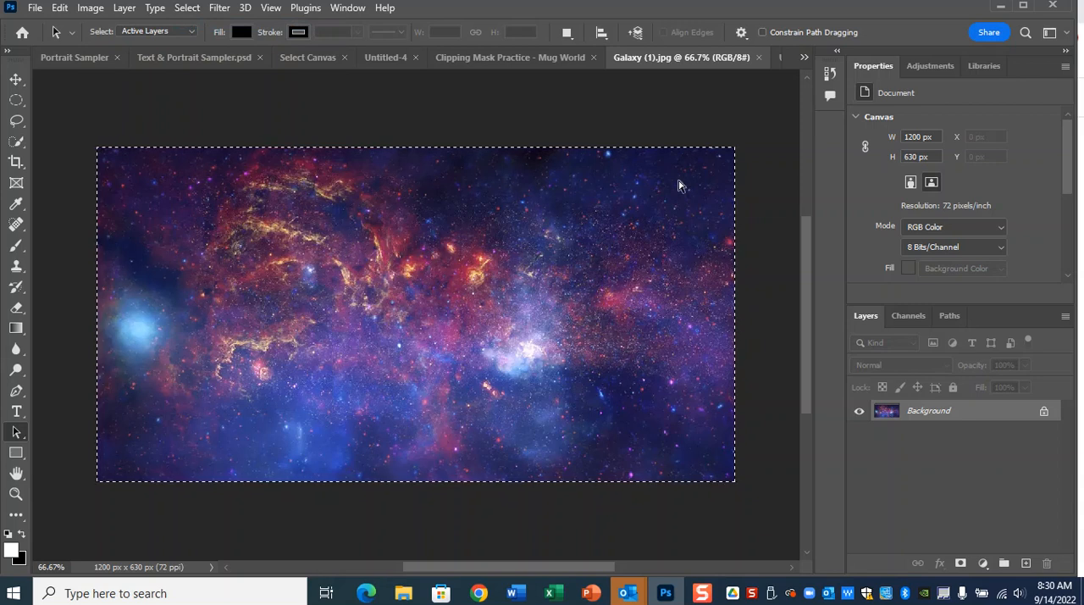
left_click(804, 58)
left_click(894, 269)
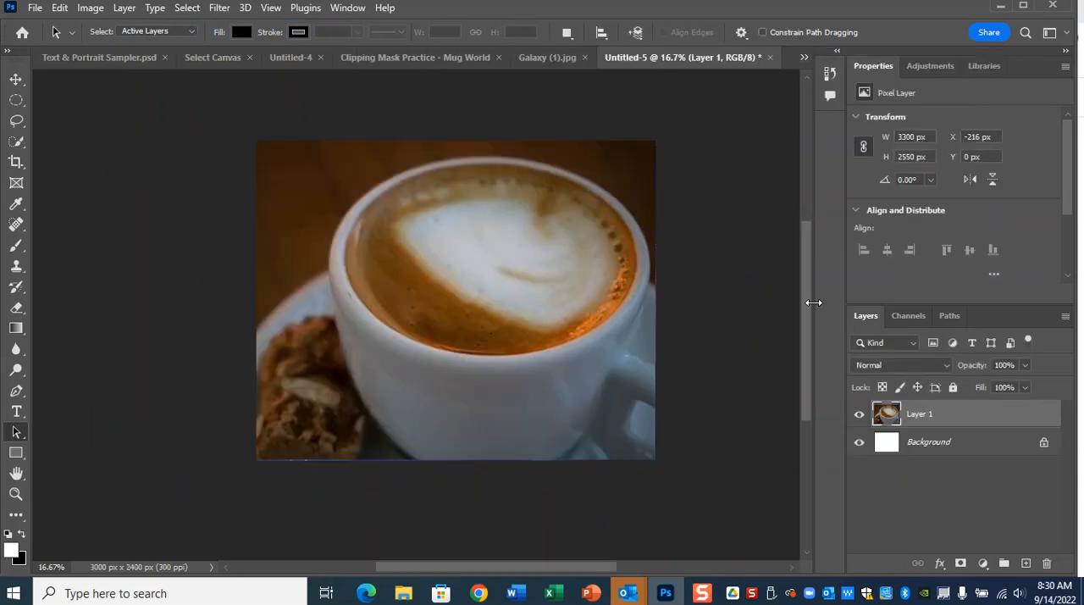
key("ctrl+v")
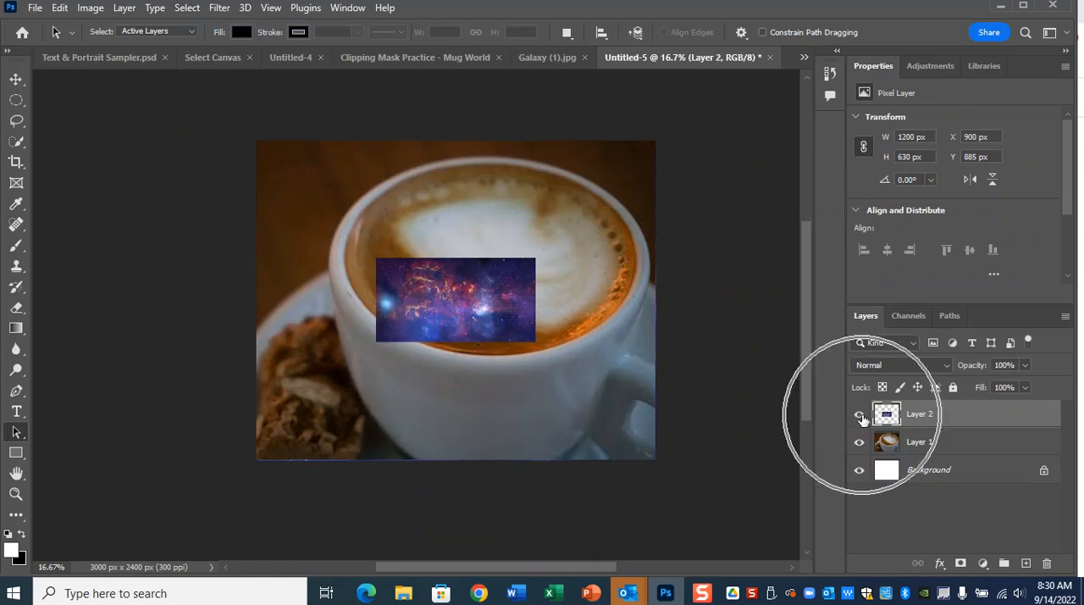
key("ctrl+t")
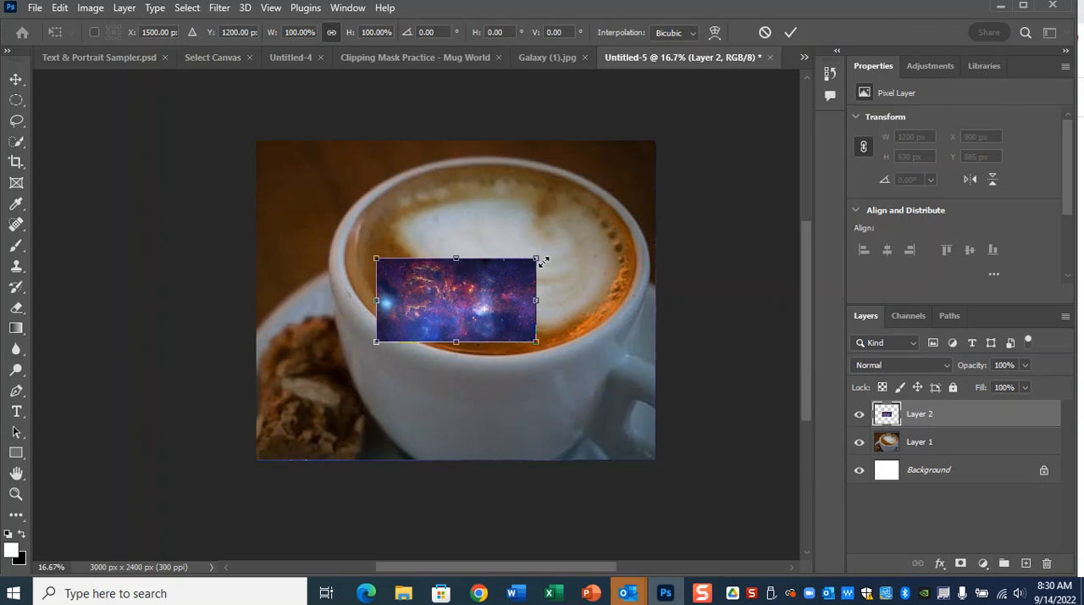
left_click_drag(545, 254, 720, 161)
left_click_drag(617, 242, 543, 251)
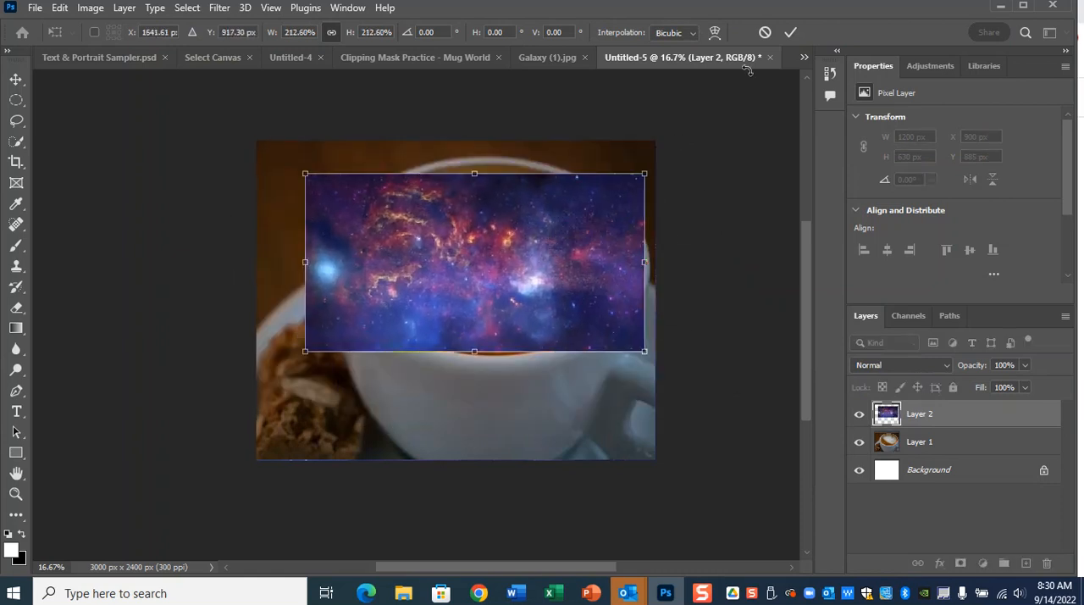
left_click(765, 32)
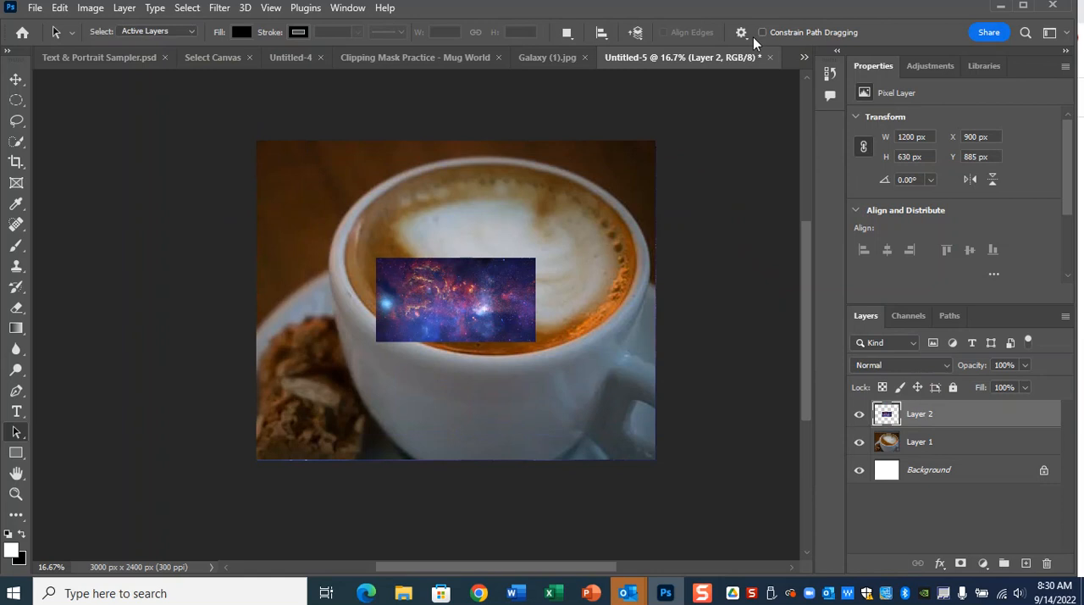
Hide the galaxy layer and make the coffee cup layer active.
left_click(859, 417)
left_click(926, 449)
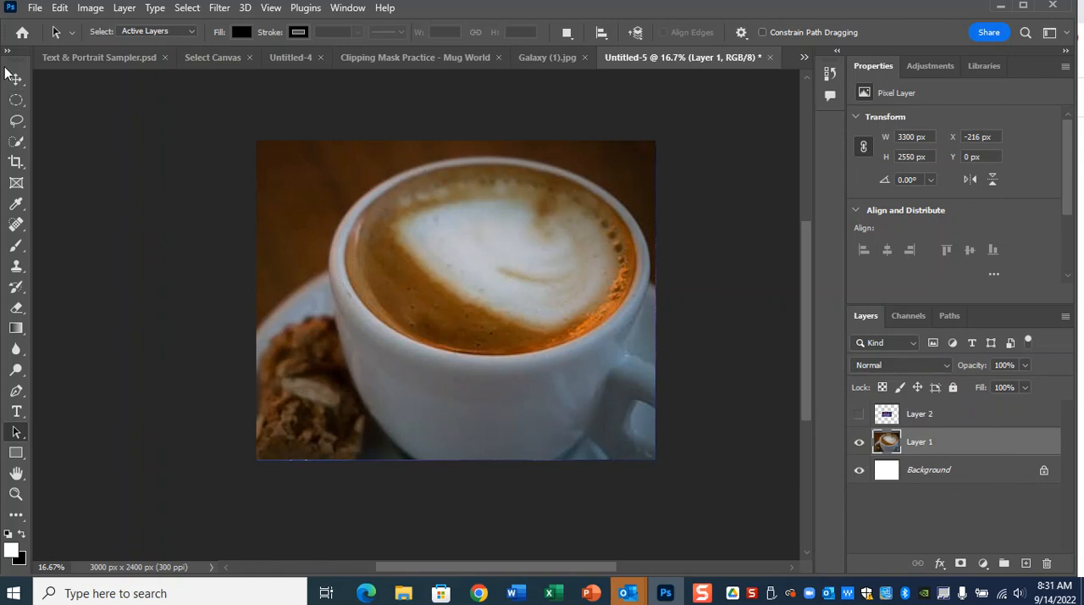
Draw an elliptical marquee selection about 2016 by 906 px over the coffee inside the cup.
left_click(21, 101)
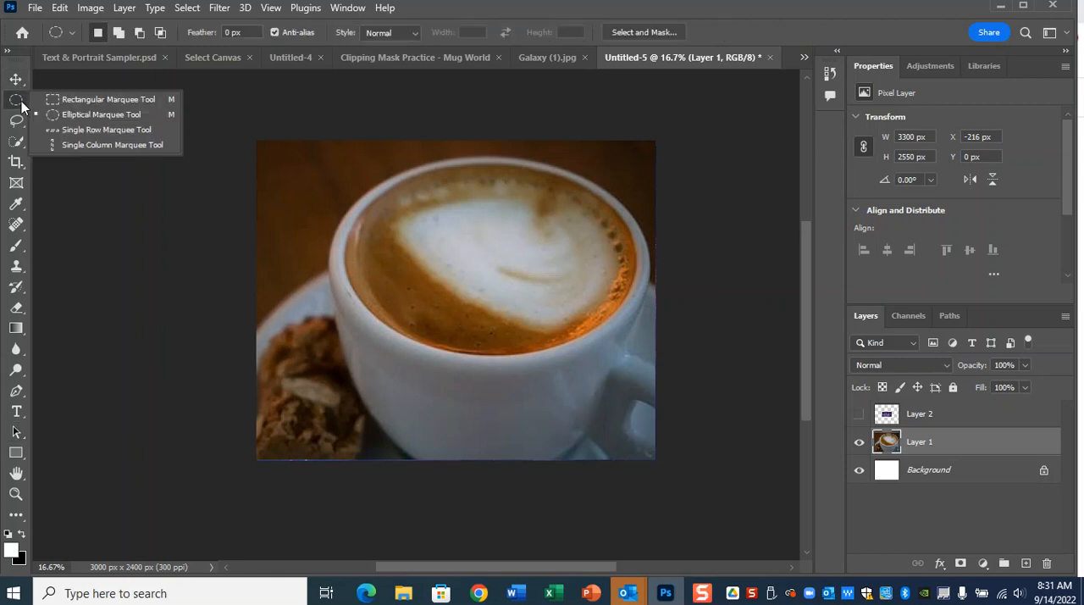
key("ctrl")
key("ctrl")
left_click(77, 102)
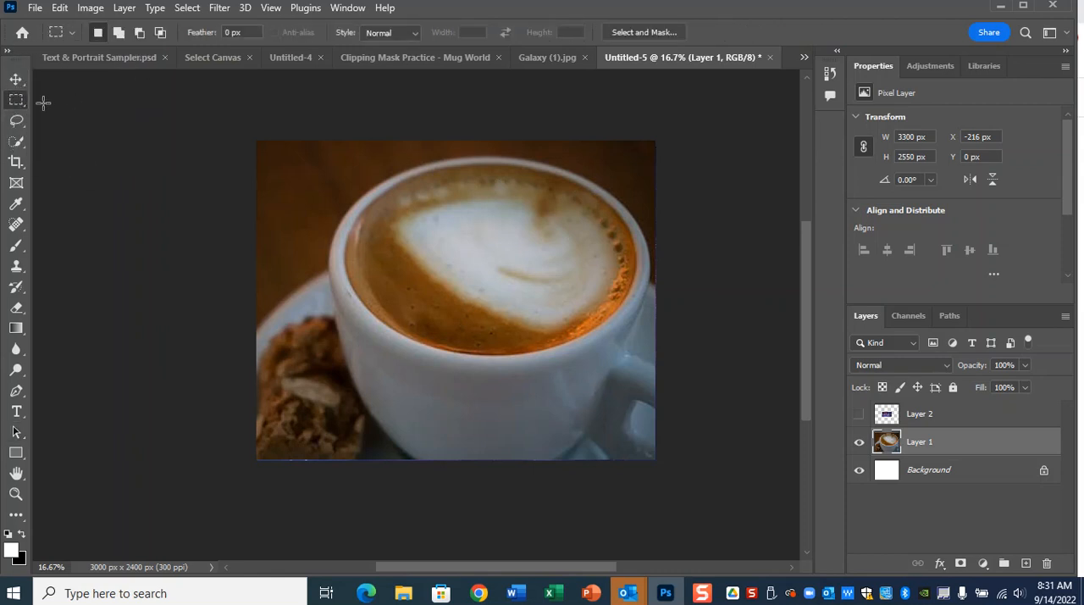
key("ctrl")
left_click(21, 109)
key("ctrl")
left_click(116, 117)
left_click_drag(372, 196, 631, 345)
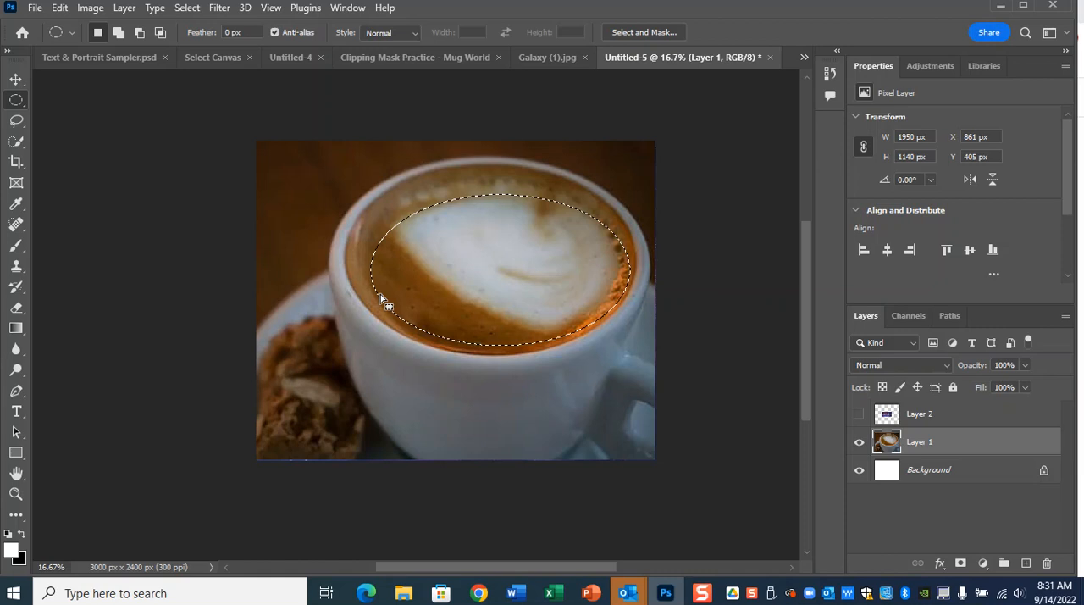
left_click_drag(343, 181, 633, 354)
left_click_drag(383, 190, 631, 337)
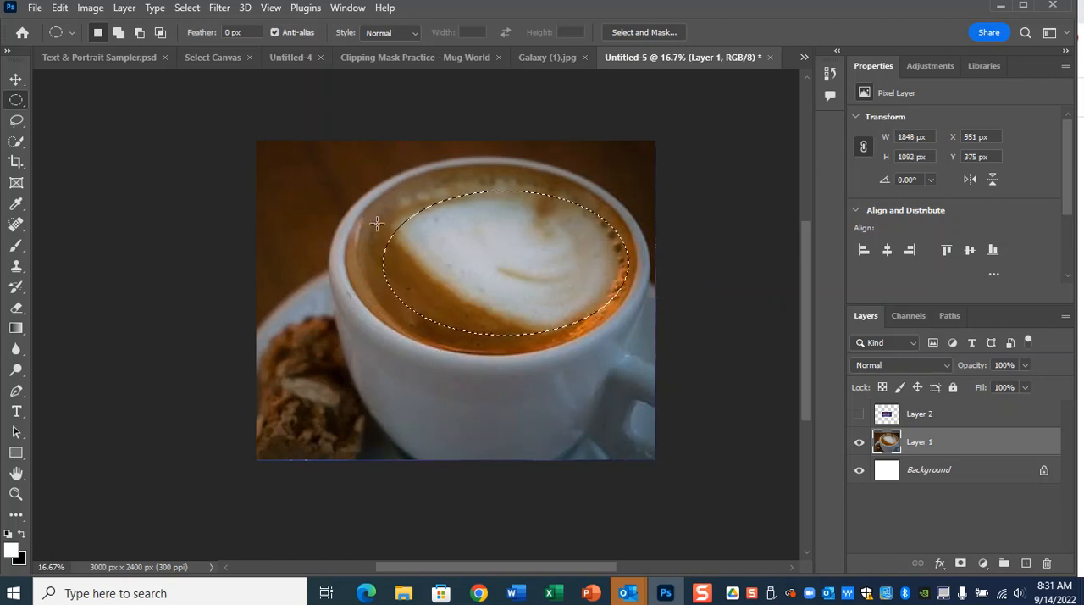
left_click_drag(354, 219, 621, 339)
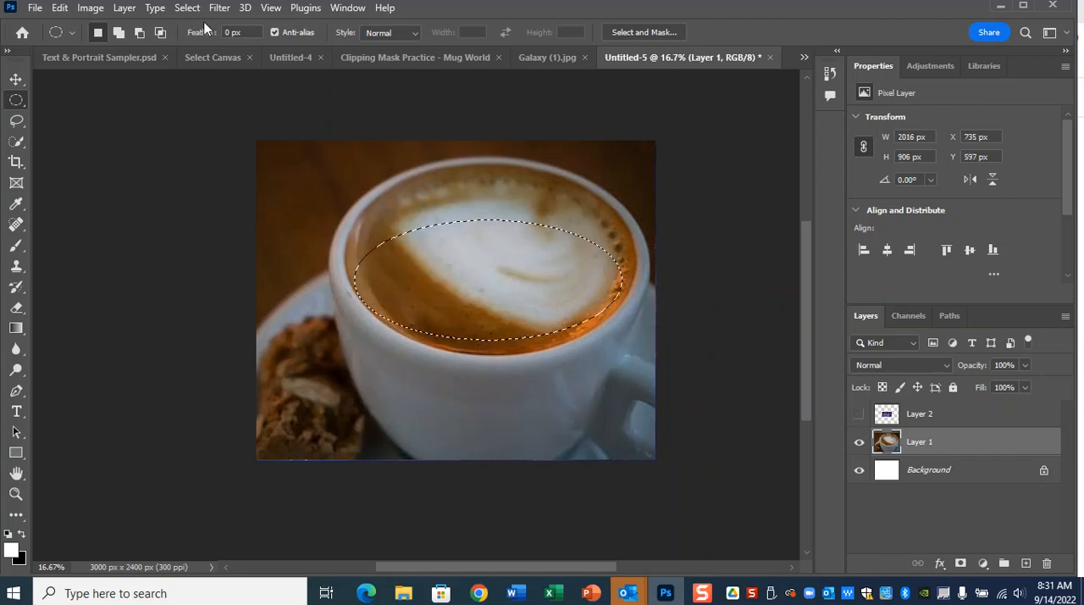
Transform the elliptical selection to about 2211 by 1434 px so its outline follows the inner rim of the cup, and apply it.
left_click(186, 8)
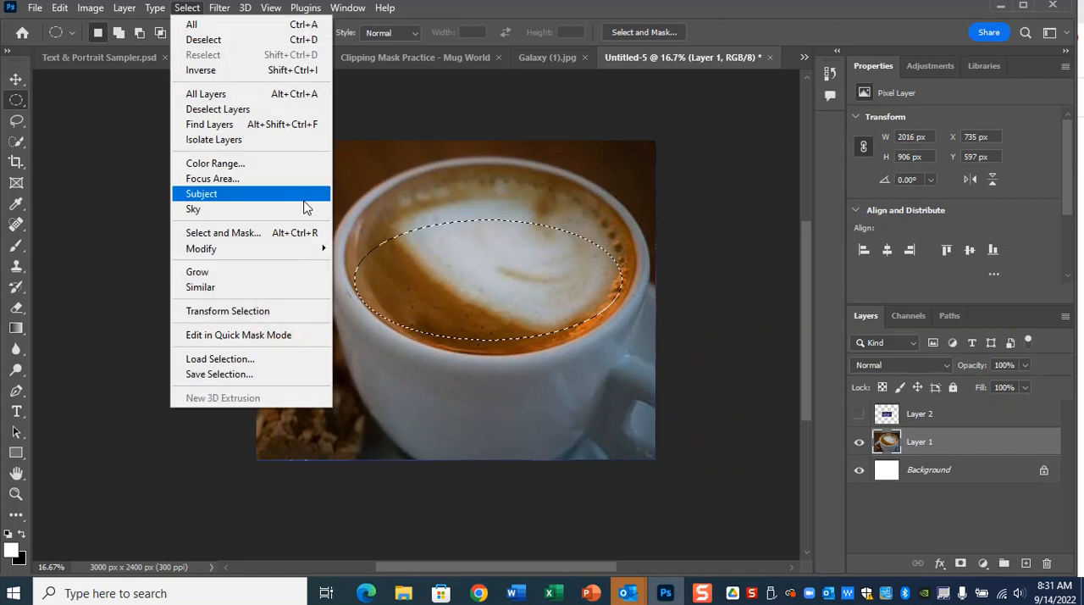
left_click(291, 312)
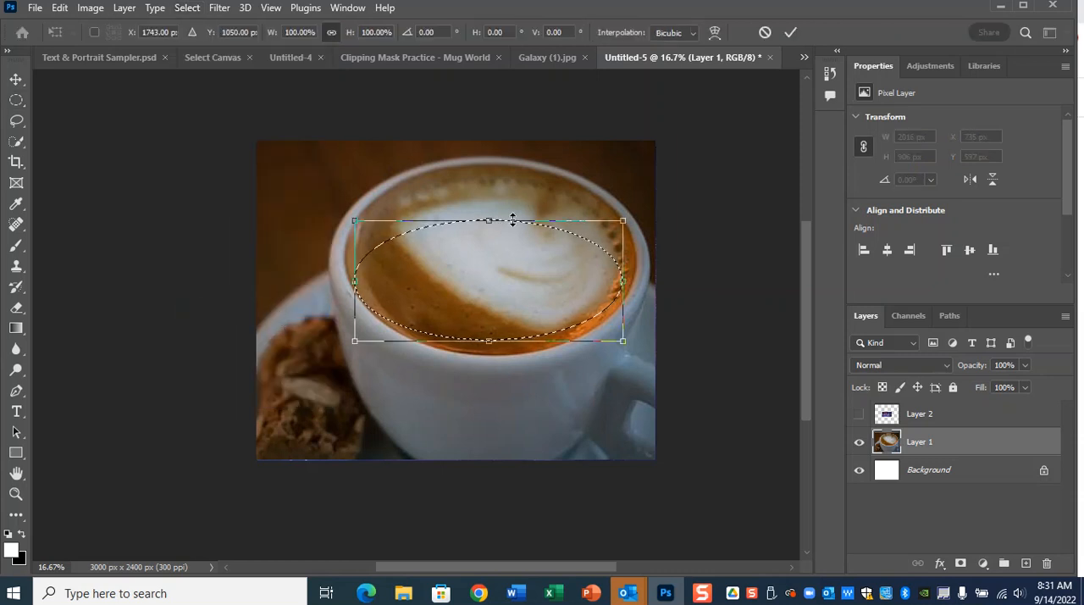
left_click(187, 8)
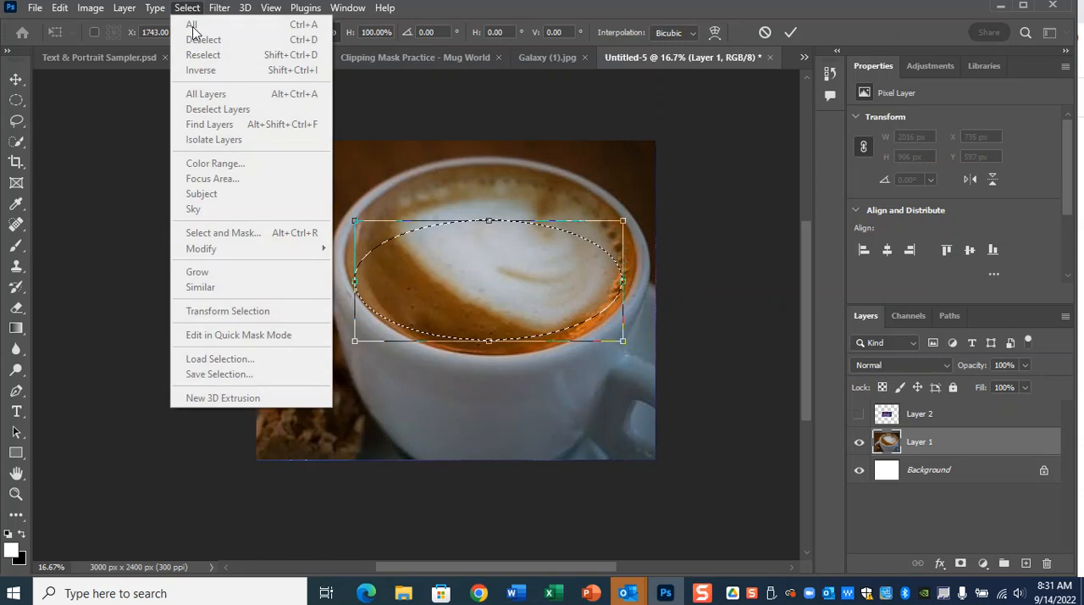
left_click(489, 221)
left_click_drag(489, 222, 489, 190)
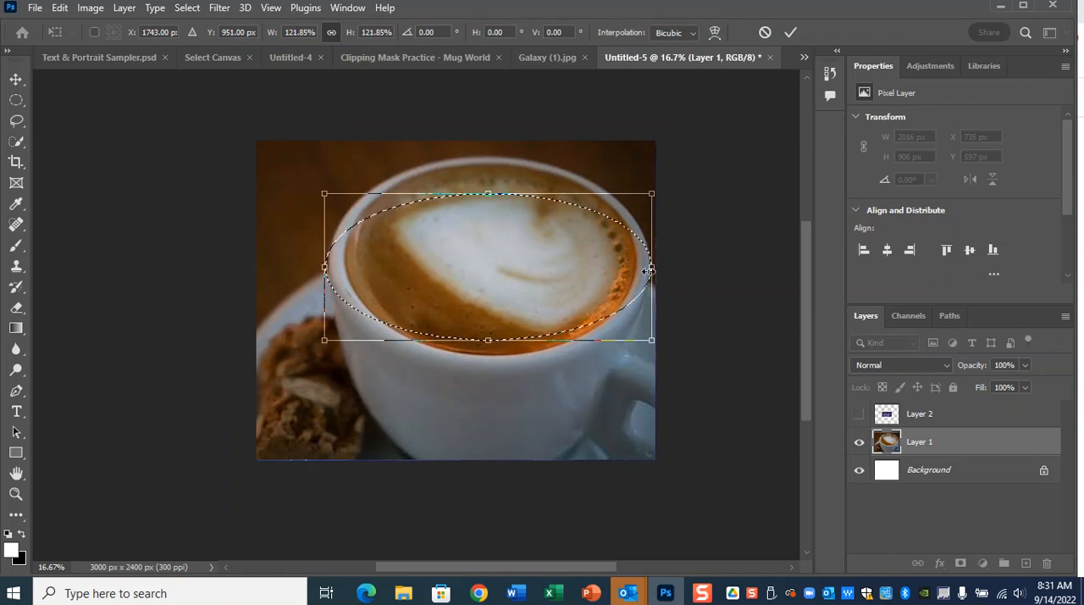
left_click_drag(652, 267, 634, 268)
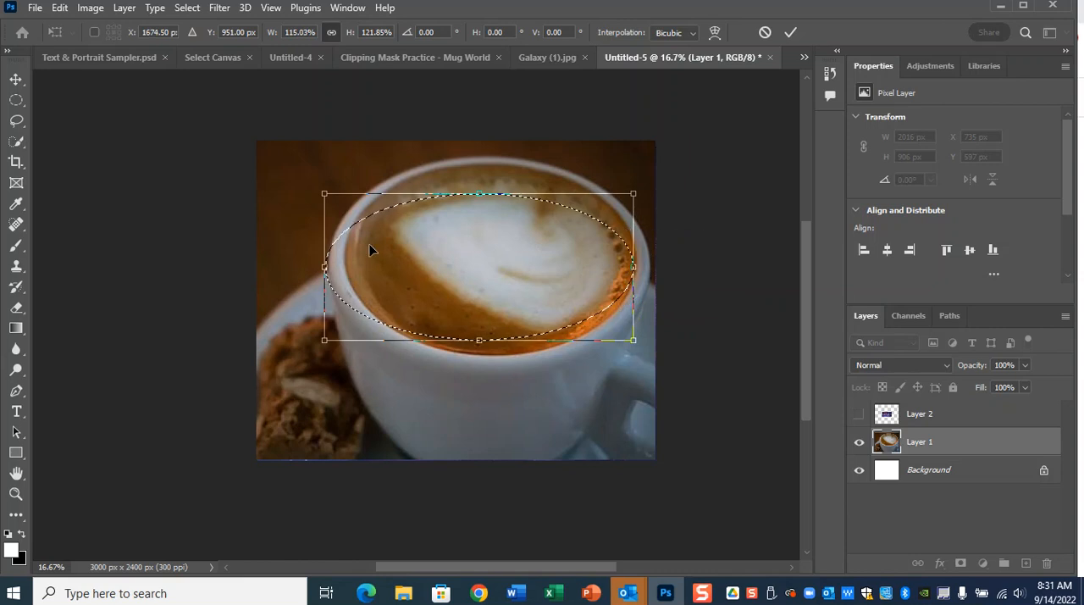
left_click_drag(320, 267, 350, 268)
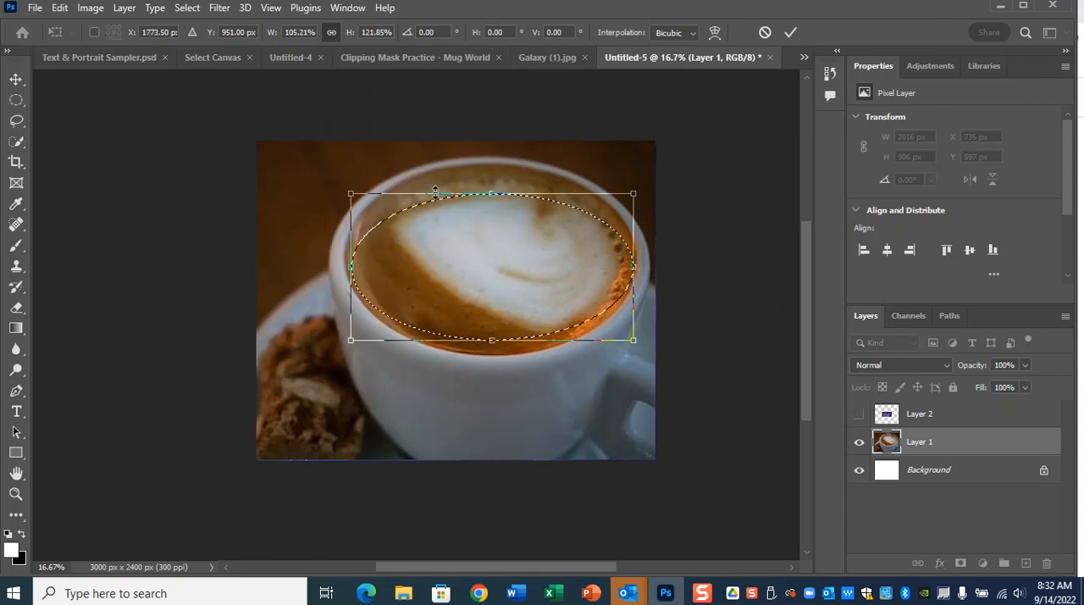
left_click_drag(496, 193, 494, 164)
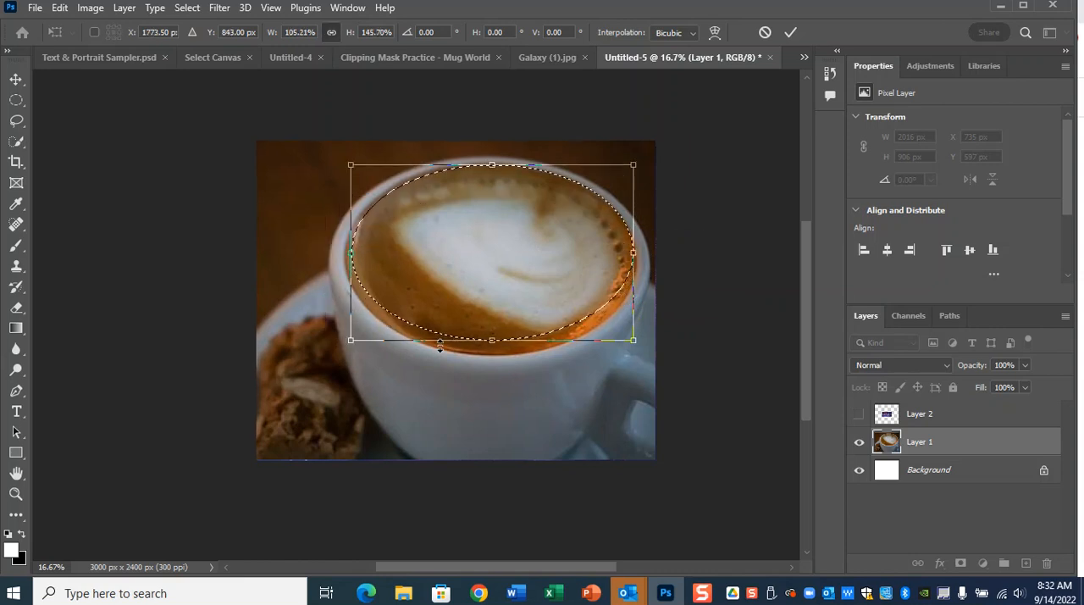
left_click_drag(492, 340, 496, 352)
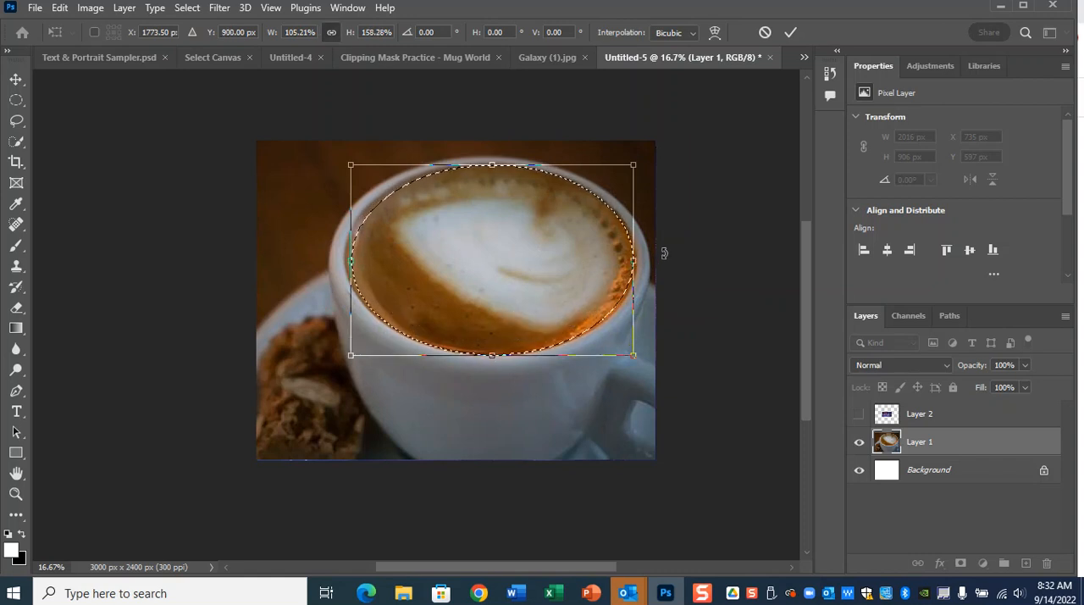
left_click_drag(650, 256, 654, 255)
left_click_drag(357, 264, 348, 262)
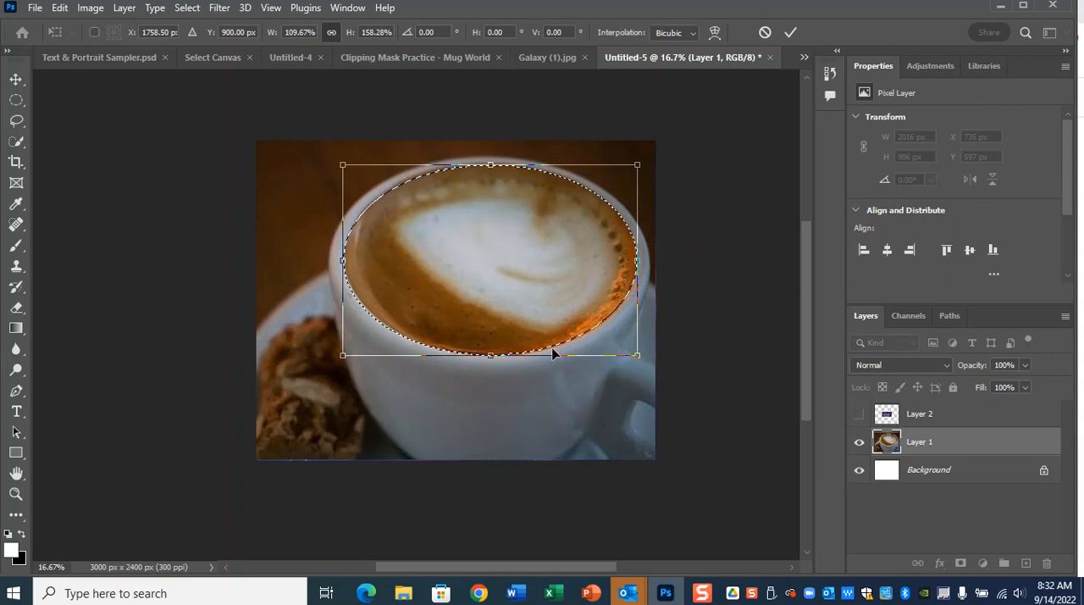
key("Return")
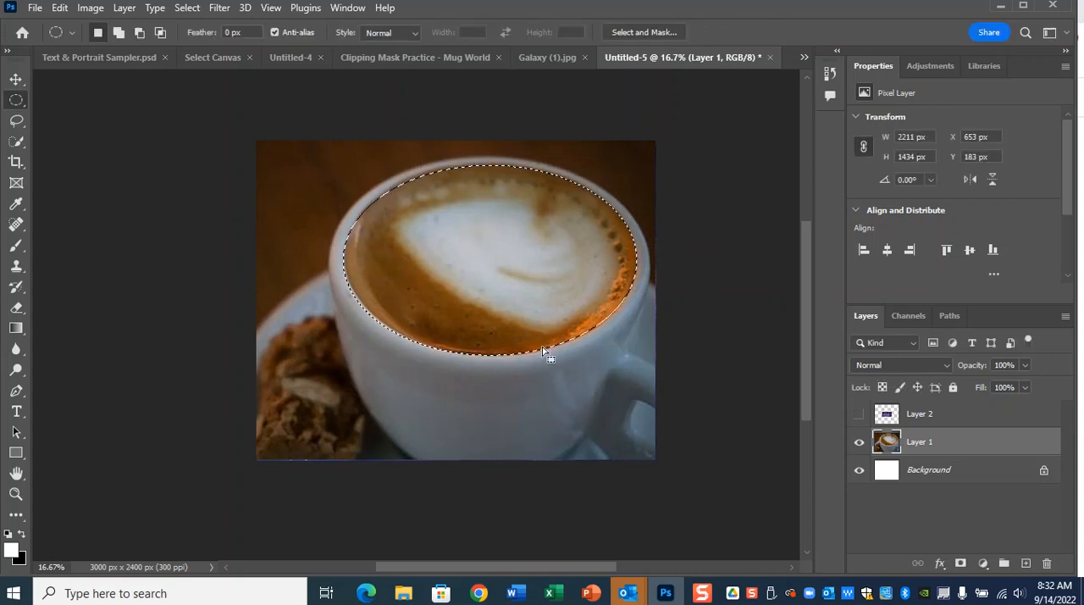
Open the Select and Mask workspace for the elliptical coffee selection.
left_click(671, 33)
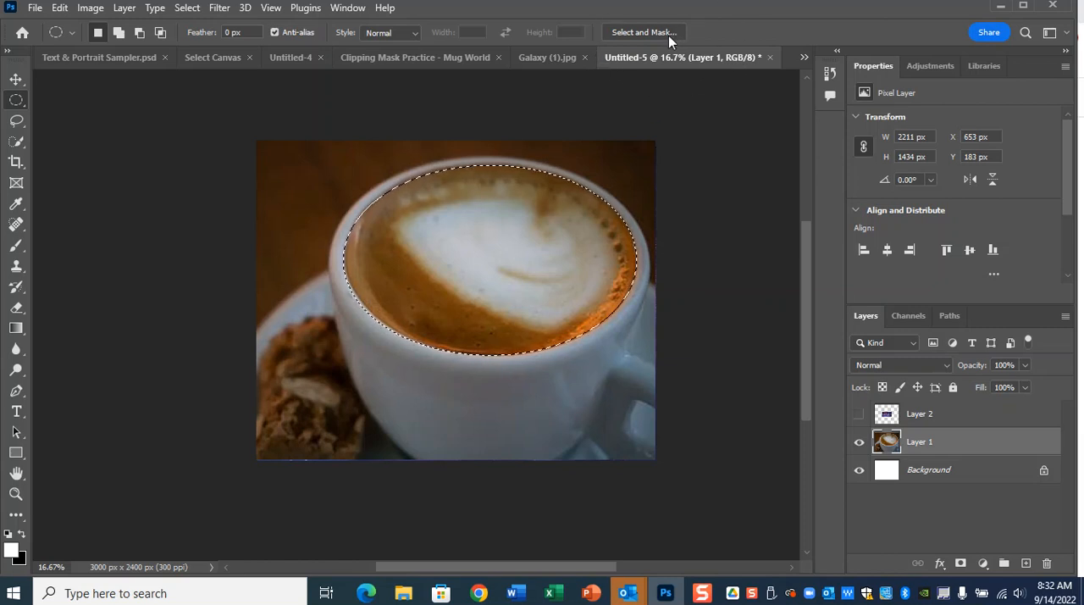
left_click(661, 34)
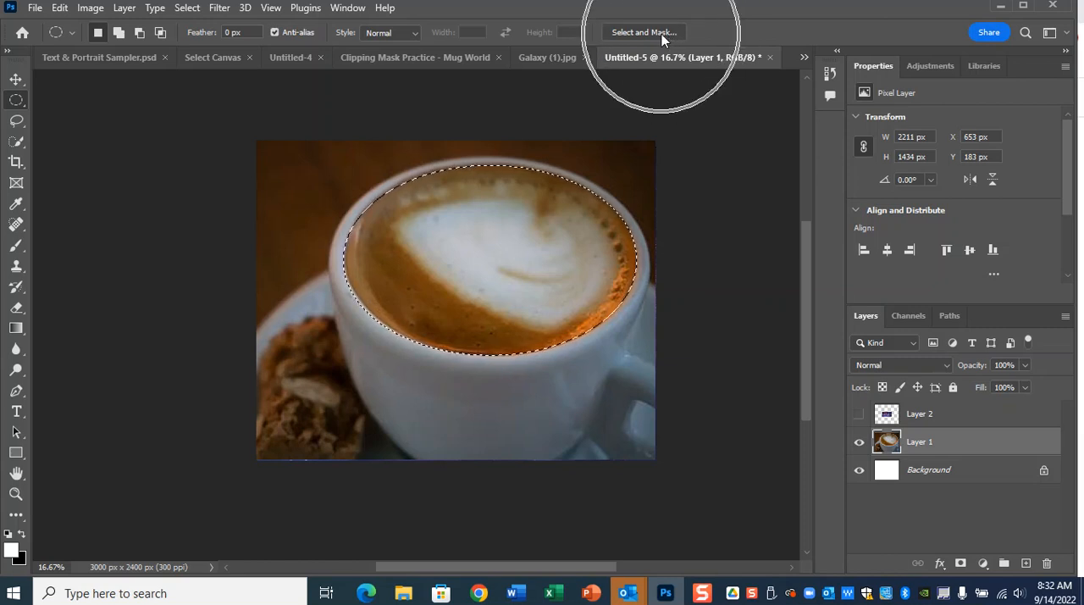
key("ctrl")
key("ctrl")
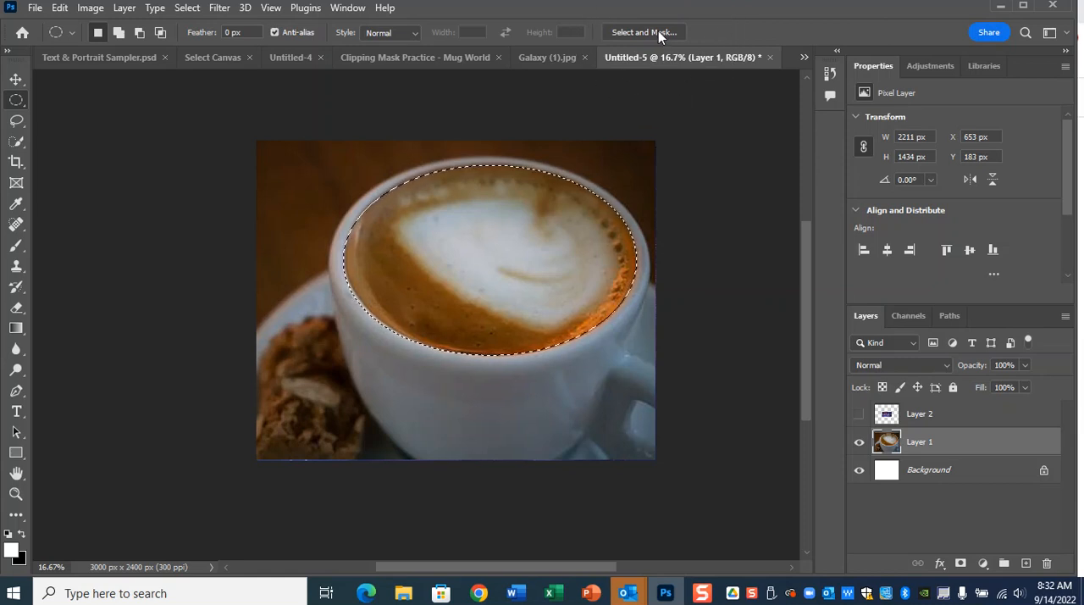
left_click(657, 34)
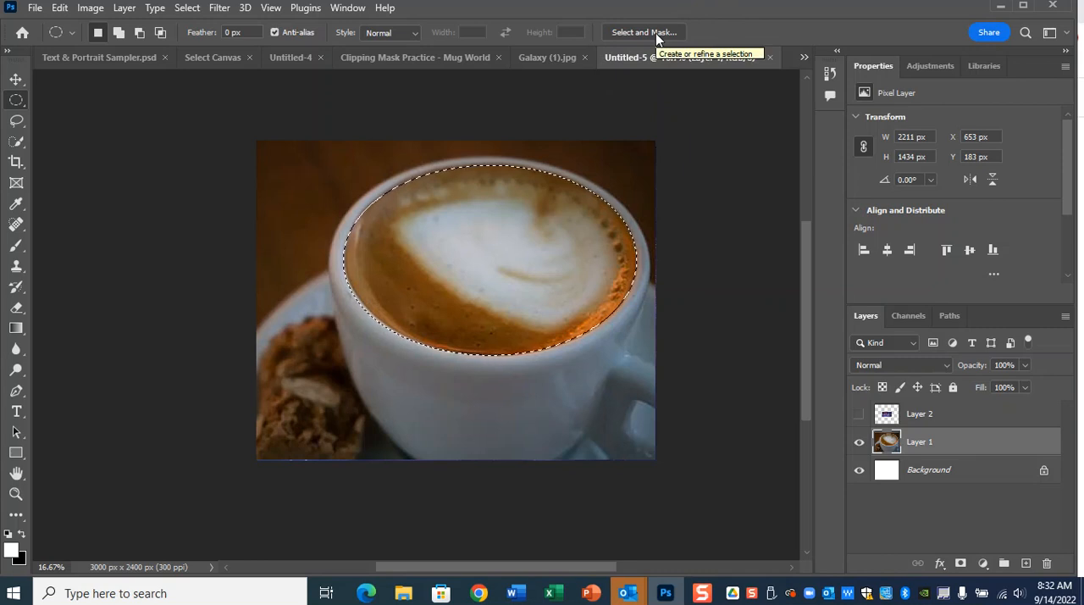
key("ctrl")
key("ctrl")
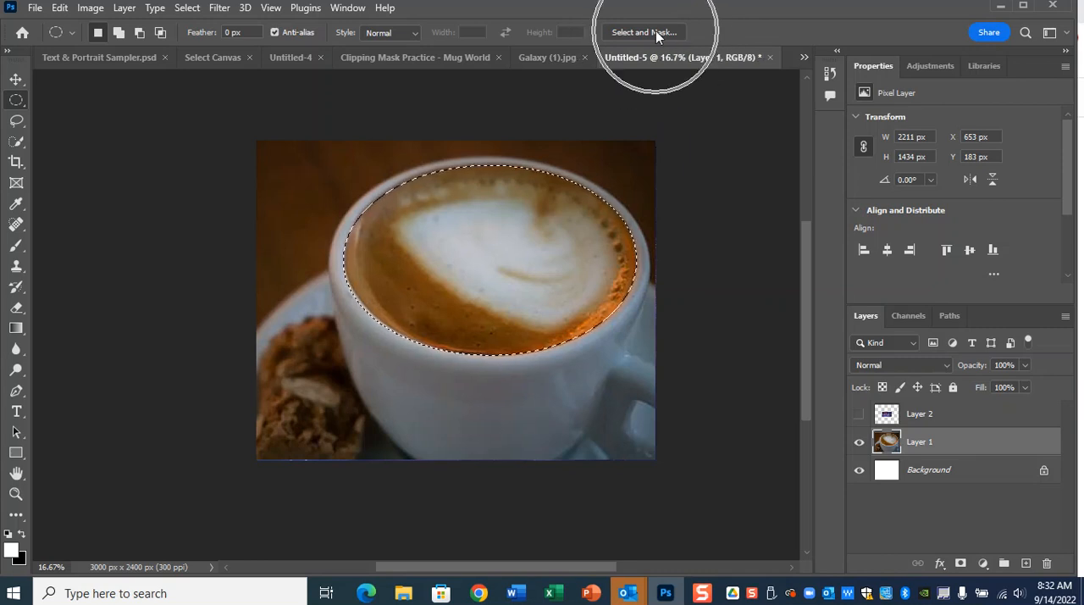
left_click(656, 32)
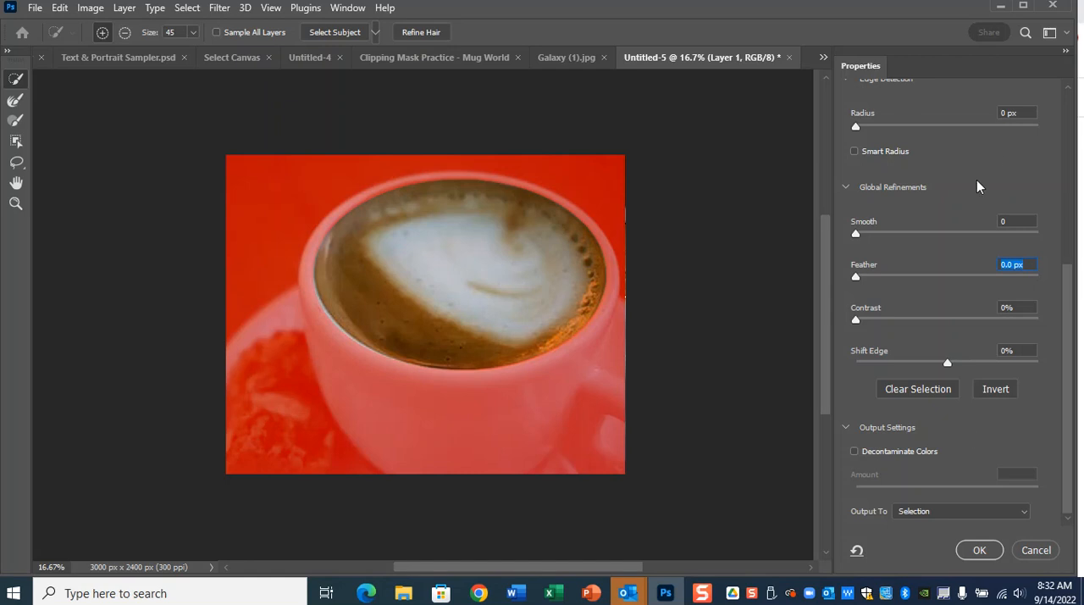
Preview the coffee selection in the Marching Ants and Black & White view modes to examine its edge.
left_click_drag(1070, 291, 1044, 108)
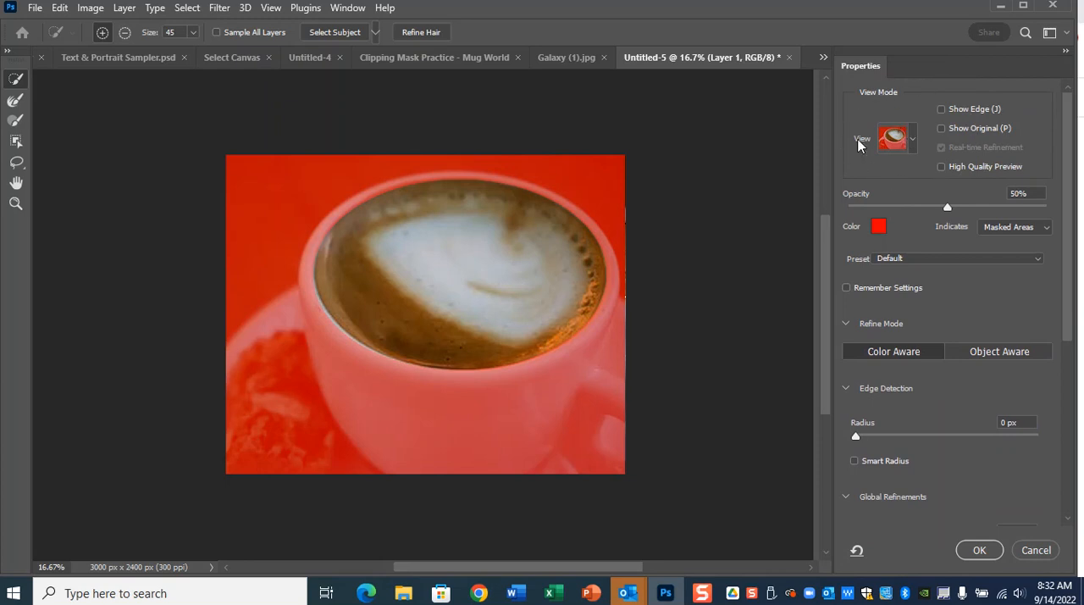
left_click(912, 143)
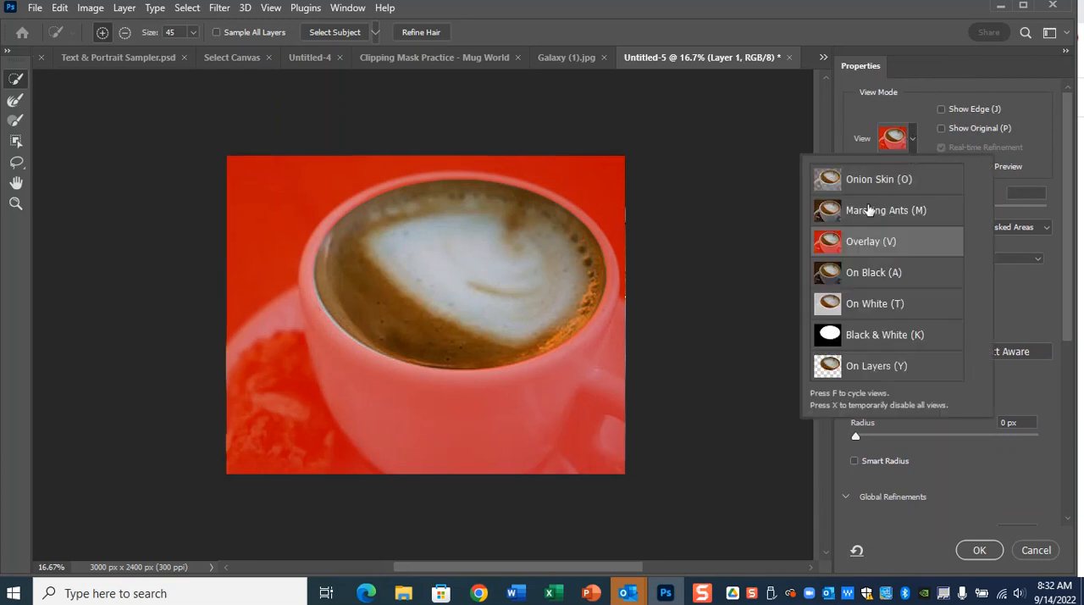
left_click(872, 210)
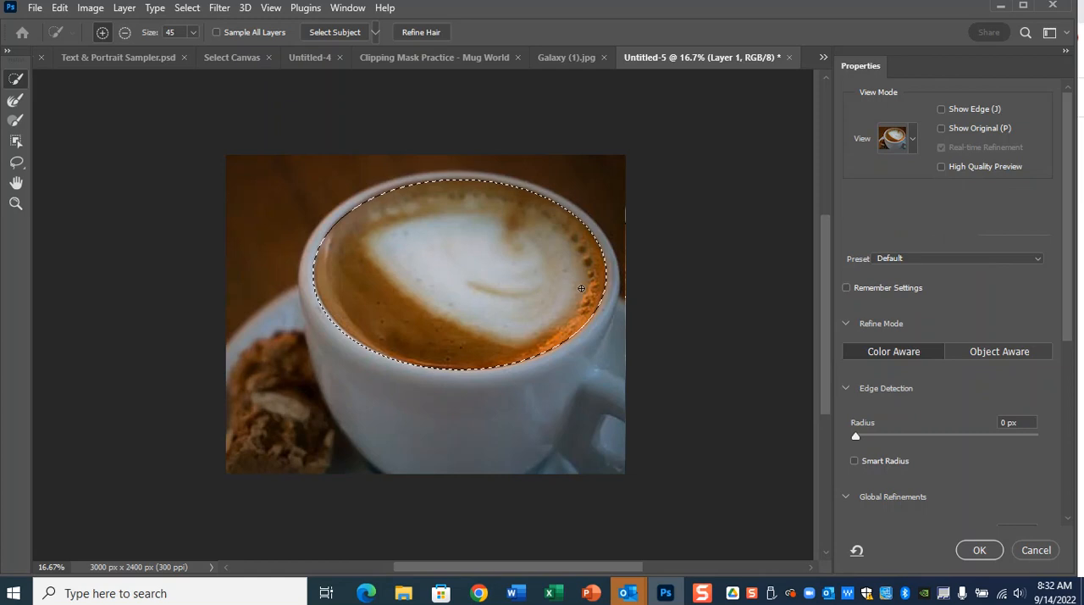
left_click(913, 142)
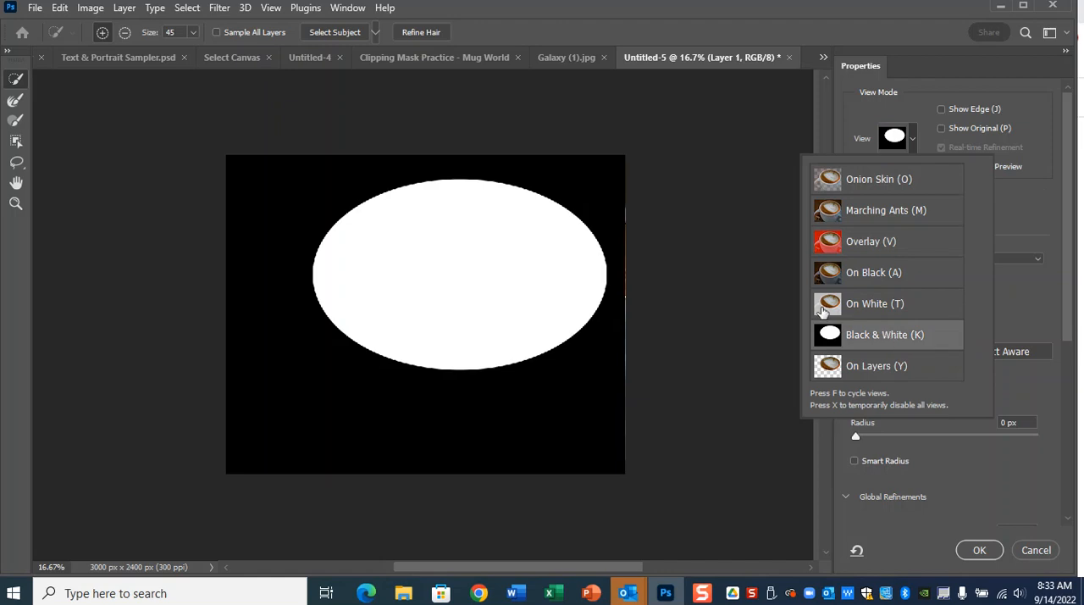
left_click(692, 254)
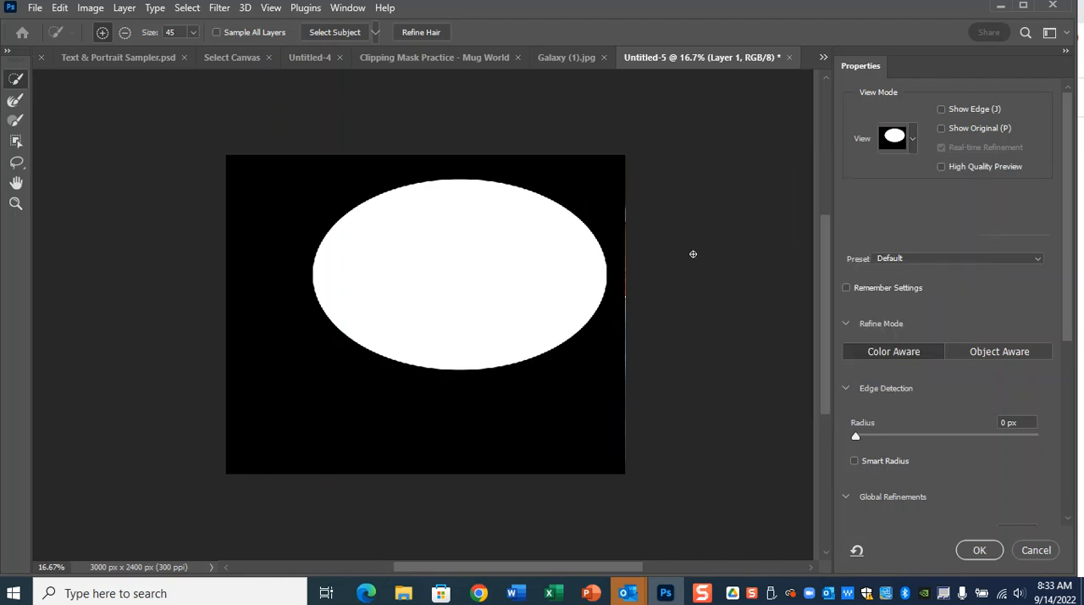
scroll(692, 254, "up", 4)
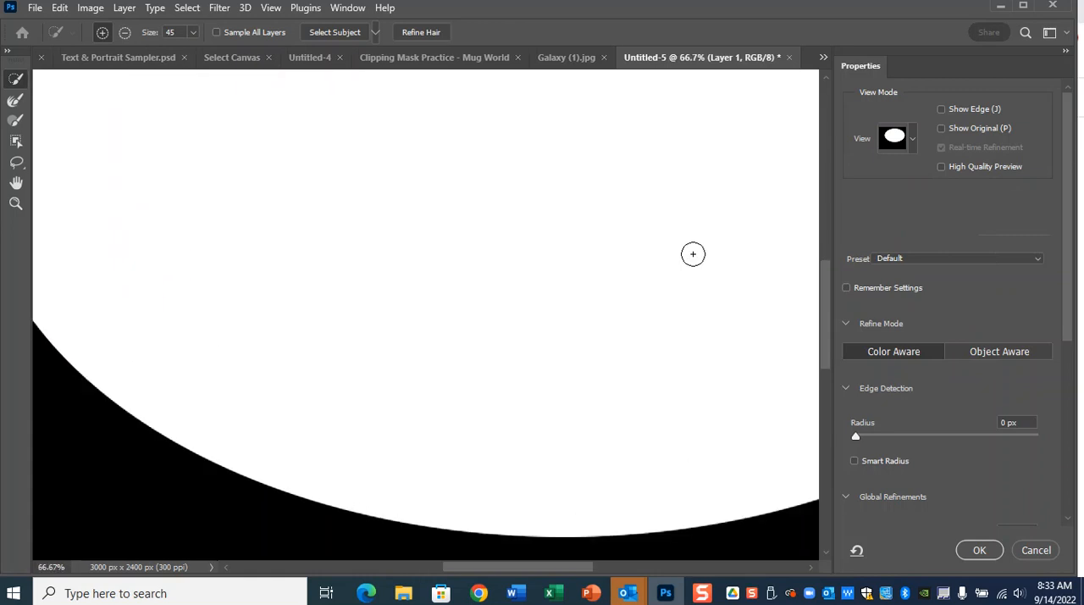
Switch the selection preview in Select and Mask to the Overlay view mode.
scroll(693, 254, "down", 3)
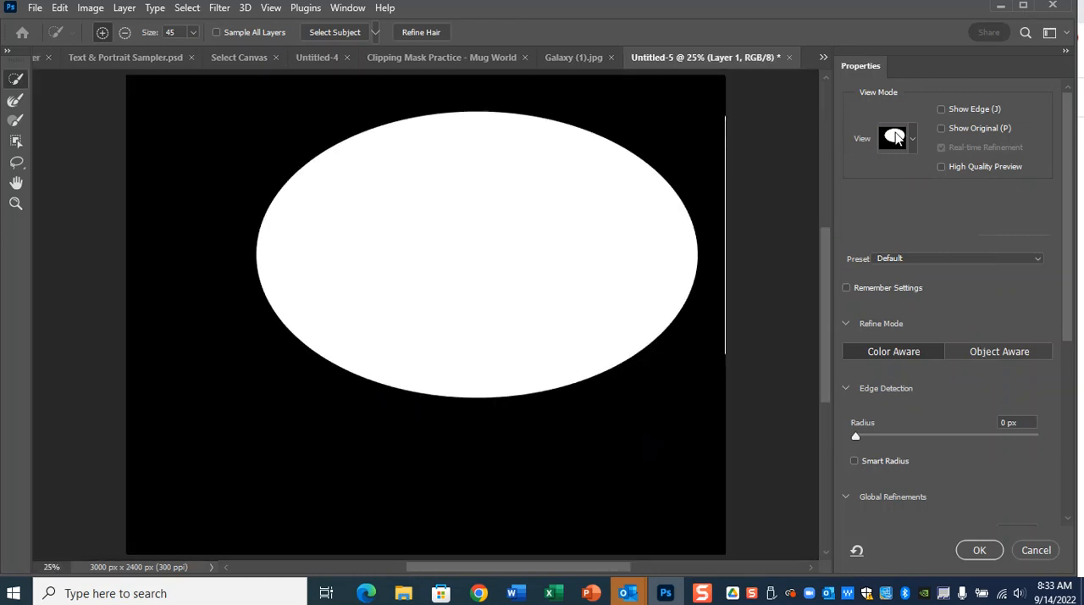
left_click(913, 141)
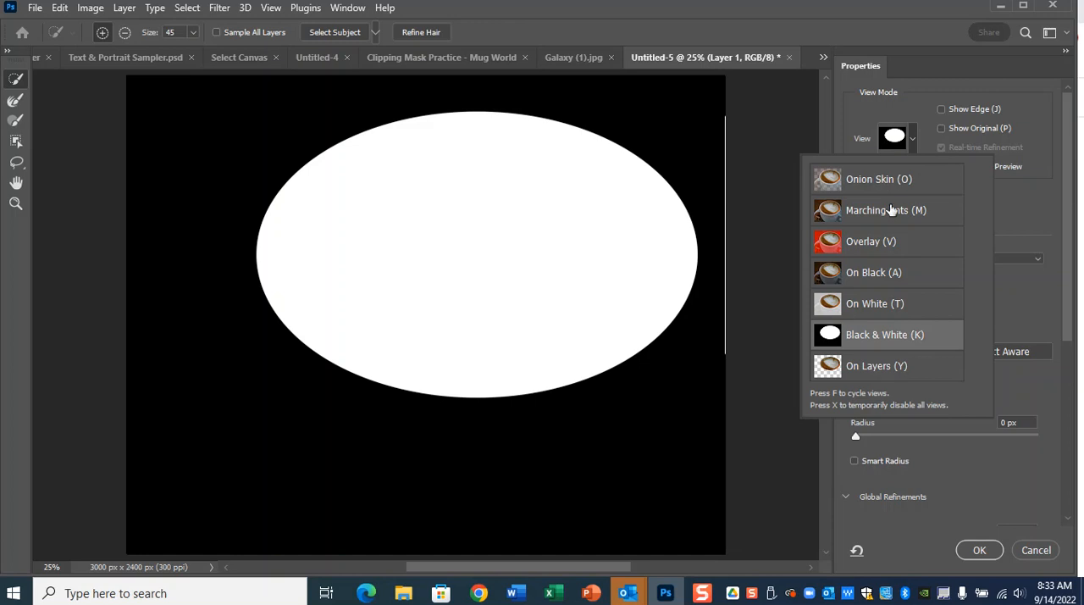
left_click(917, 133)
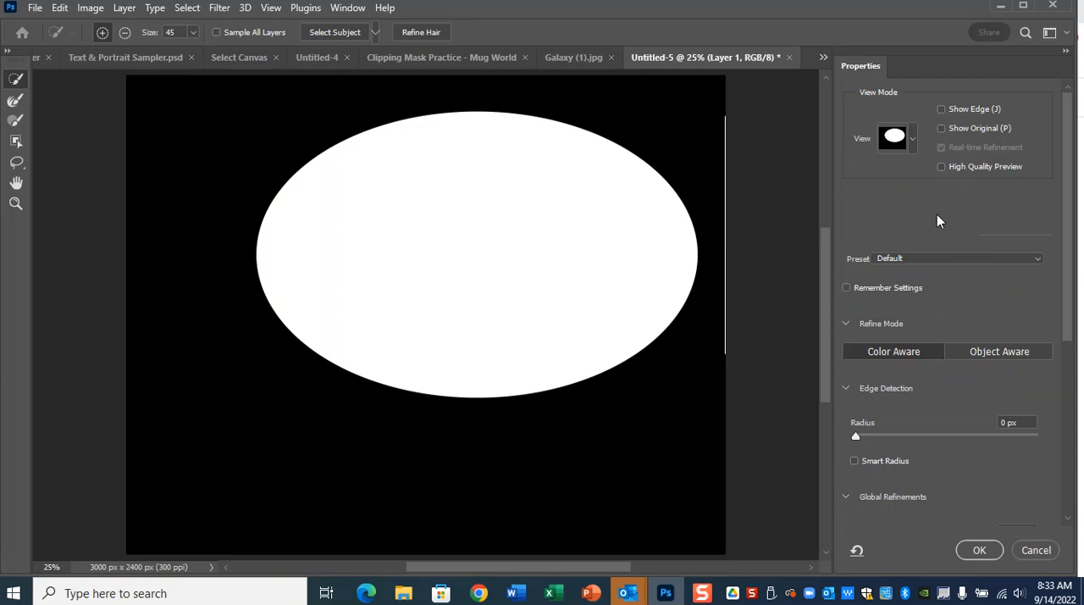
left_click(915, 138)
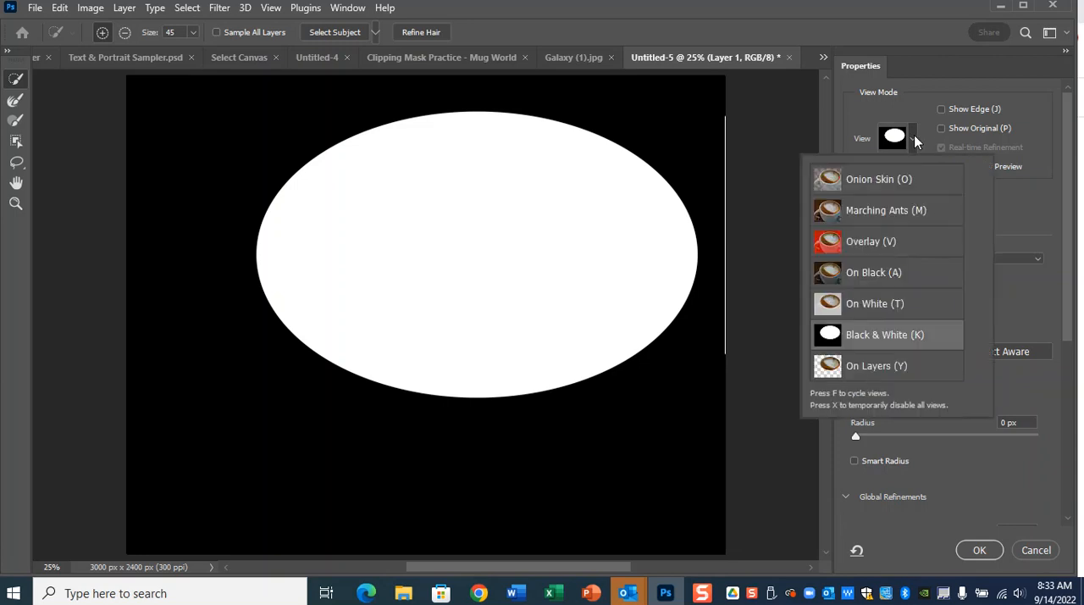
left_click(1018, 307)
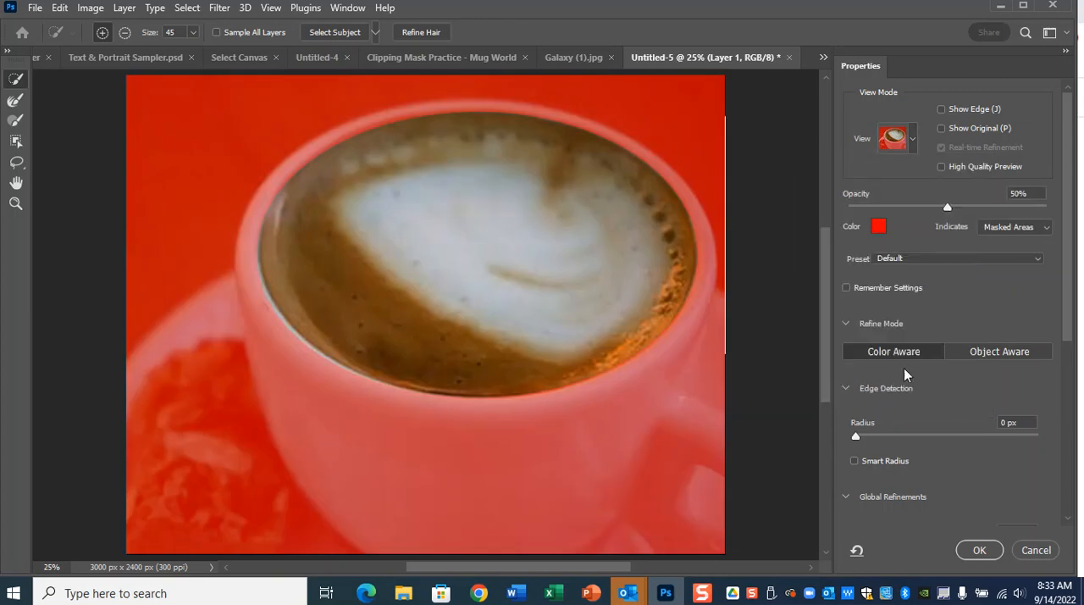
Enable Smart Radius and set the edge detection radius of the coffee selection to 6 px.
scroll(855, 341, "down", 3)
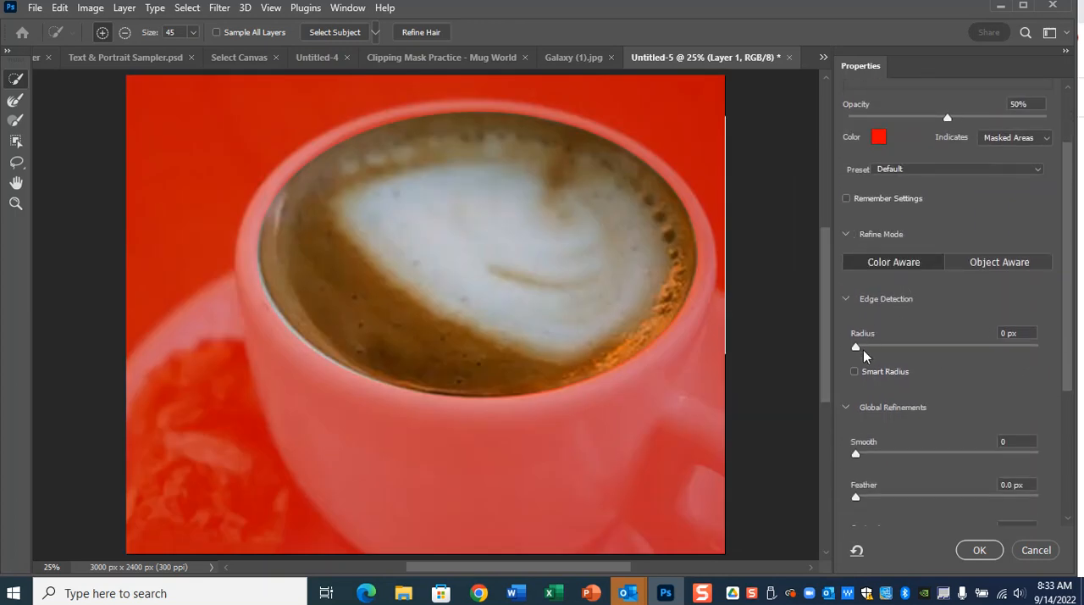
left_click(854, 373)
left_click_drag(967, 352, 970, 351)
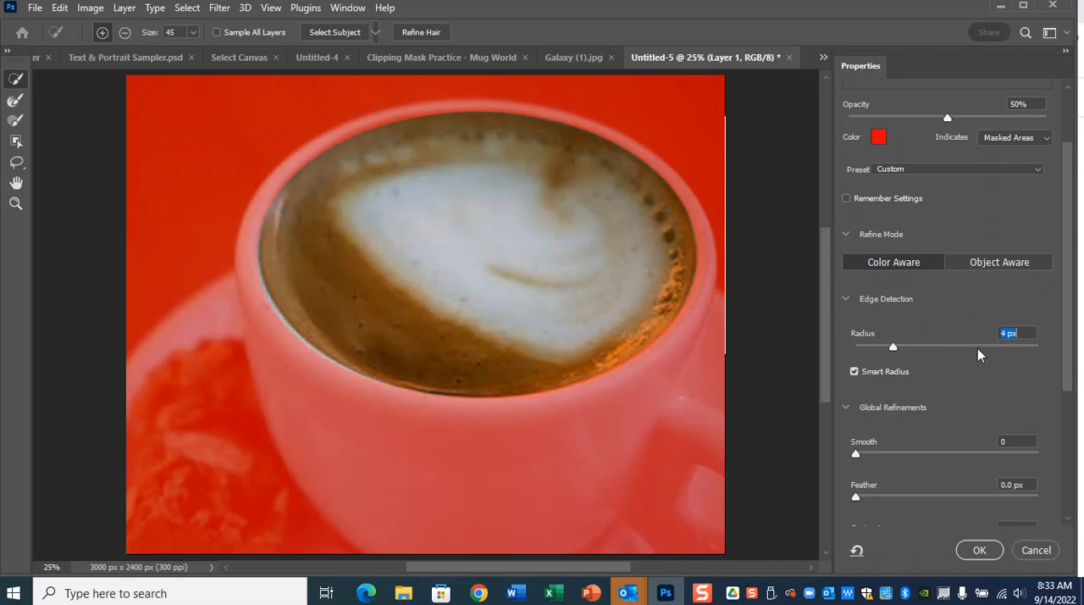
left_click_drag(889, 354, 920, 398)
scroll(939, 415, "up", 3)
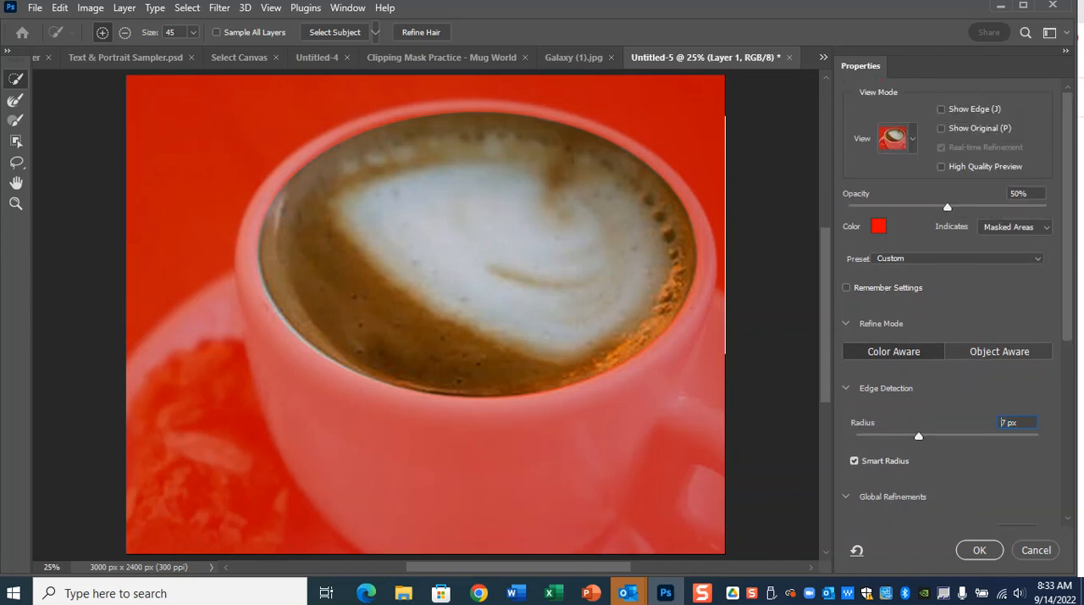
scroll(952, 424, "down", 5)
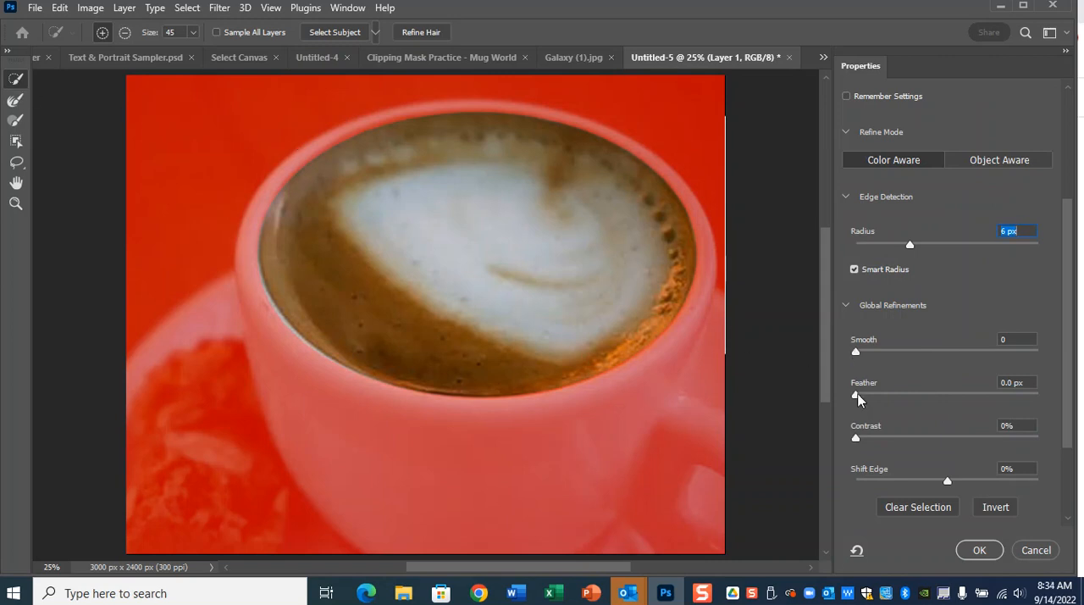
Feather the coffee selection by about 8.7 px and set Shift Edge to 0%.
left_click_drag(856, 395, 913, 405)
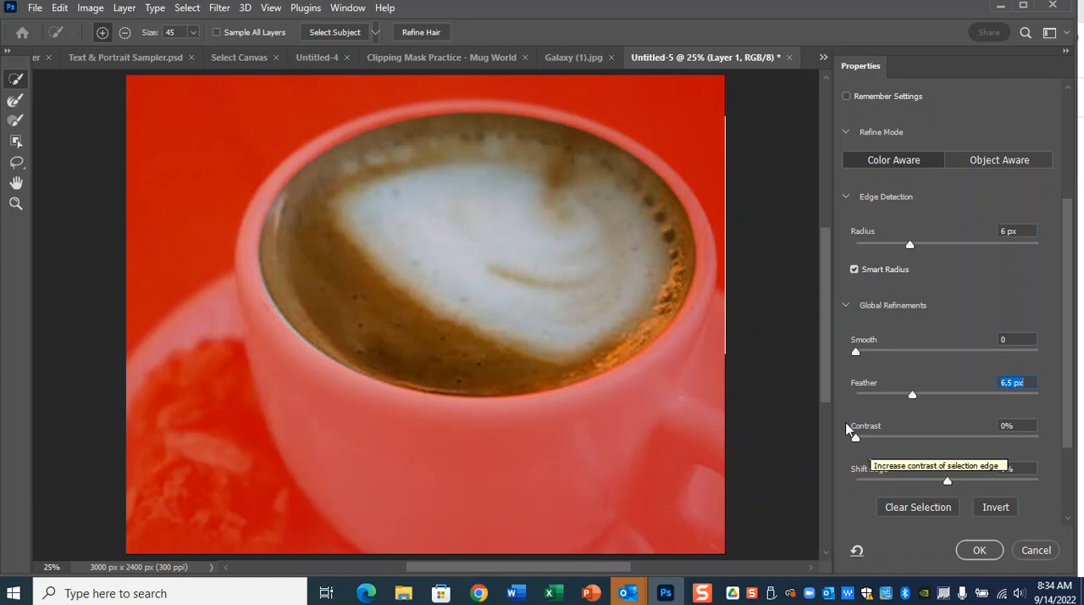
mouse_move(948, 480)
left_mouse_down()
mouse_move(980, 483)
mouse_move(951, 485)
left_mouse_up()
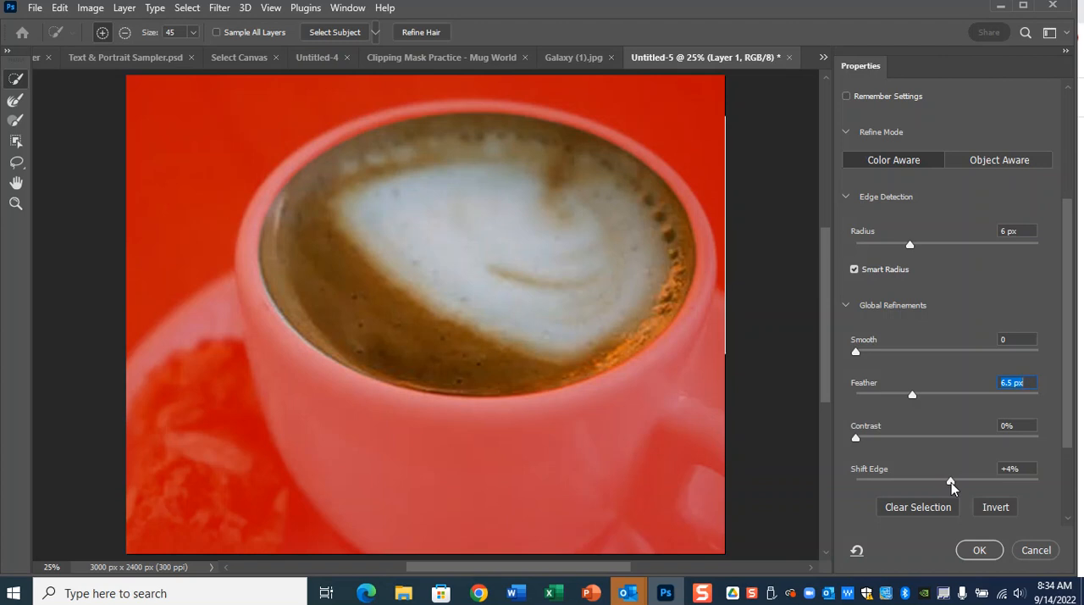
left_click_drag(951, 485, 916, 482)
left_click(1028, 470)
left_click_drag(1028, 468, 960, 466)
type("0")
left_click_drag(913, 395, 923, 400)
left_click_drag(1069, 423, 1074, 495)
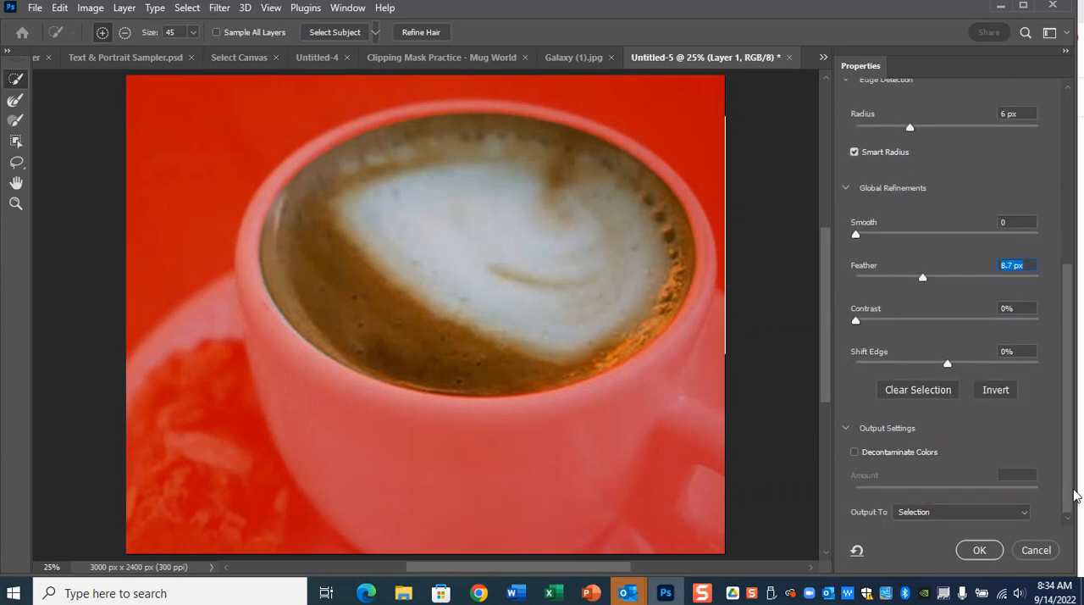
Output the refined coffee selection to a new layer with layer mask and apply the refinement.
key("ctrl")
left_click(849, 428)
left_click(850, 428)
key("ctrl")
left_click(848, 428)
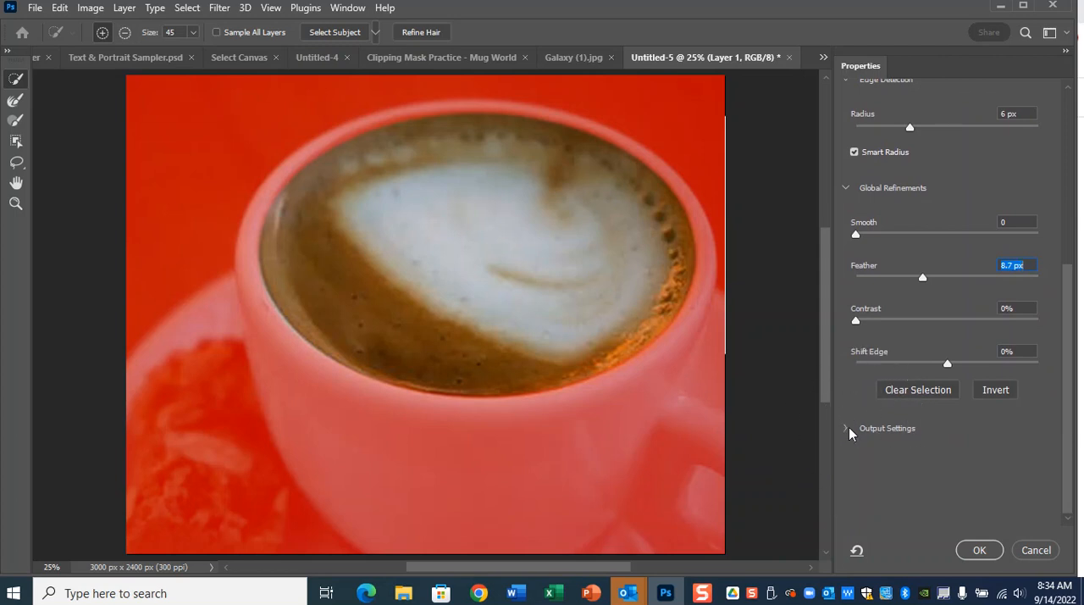
key("ctrl")
left_click(849, 428)
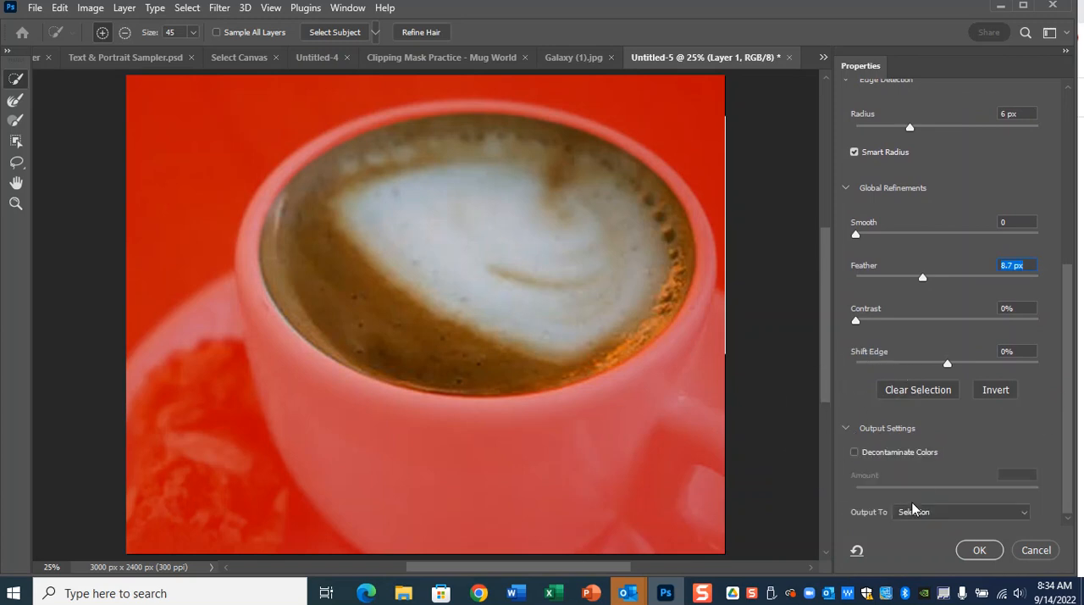
left_click(934, 512)
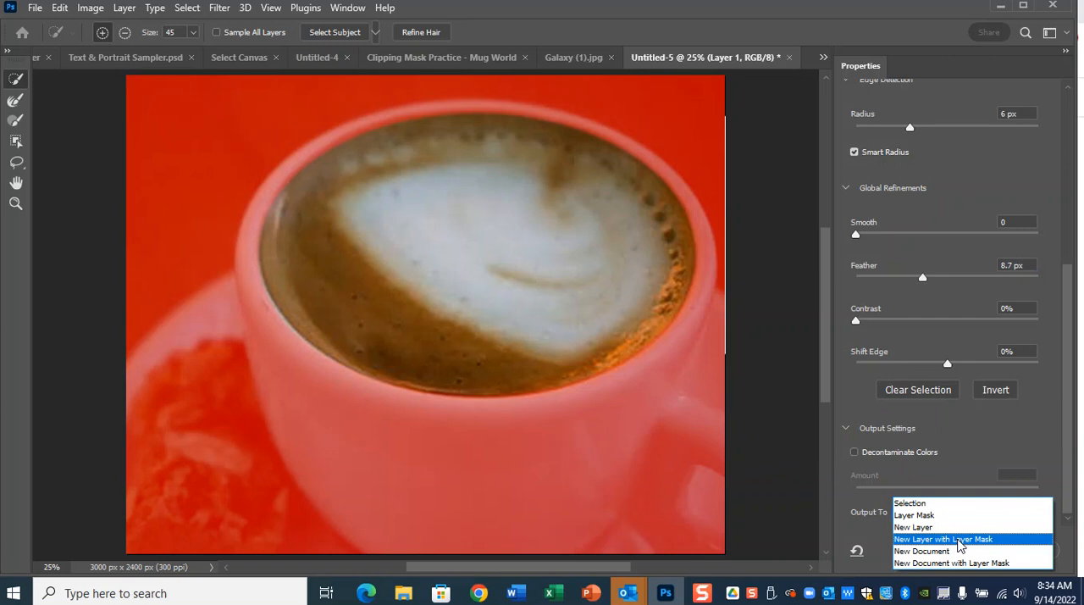
left_click(961, 542)
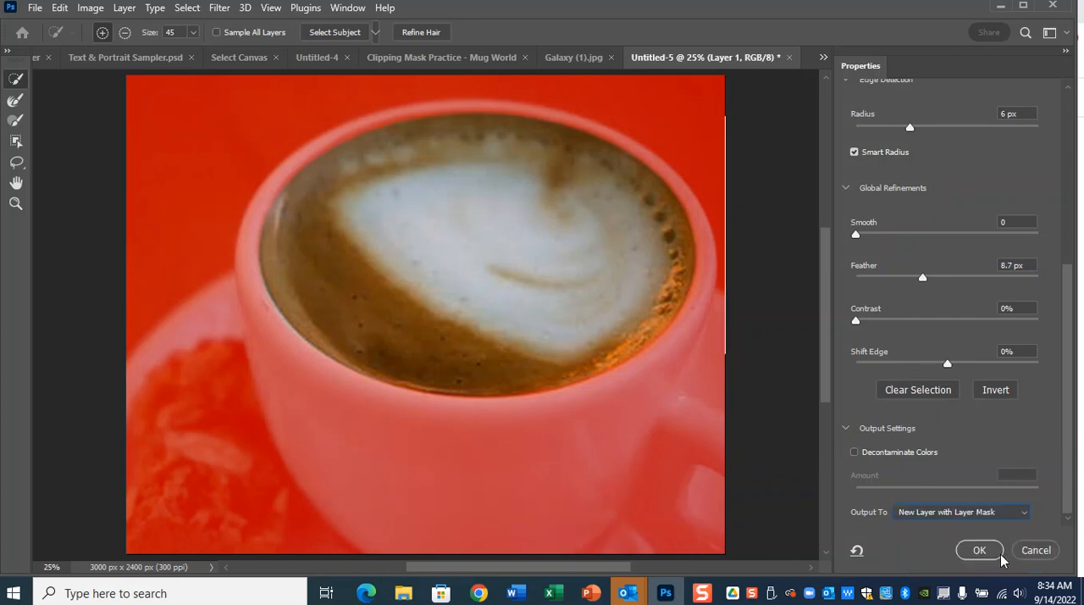
left_click(979, 550)
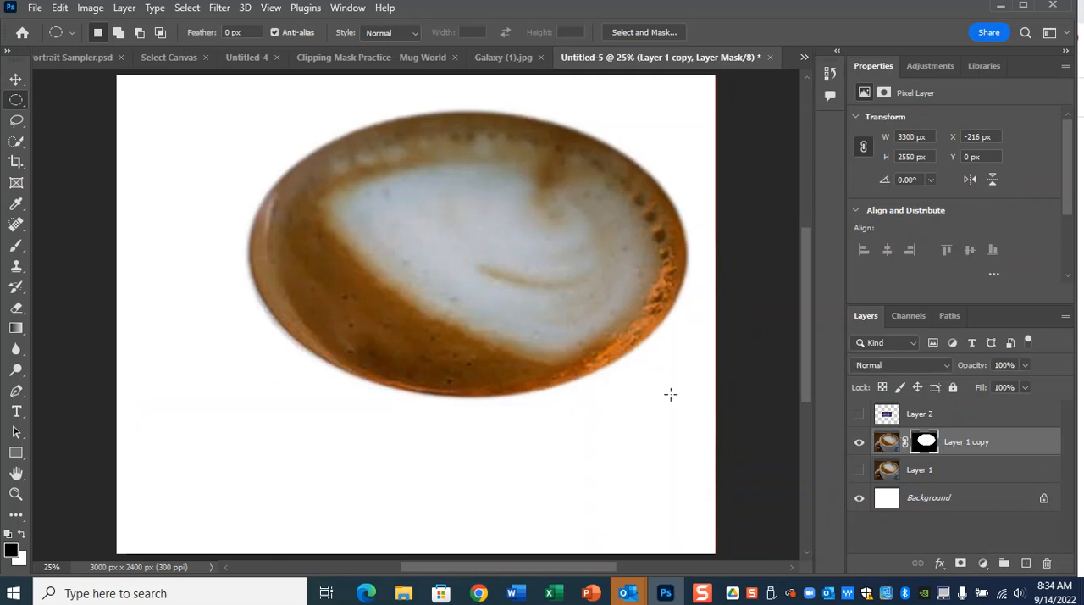
Toggle Layer 1's visibility to compare it with the masked coffee copy, and try moving the masked copy with Free Transform.
key("ctrl")
key("ctrl")
left_click(858, 470)
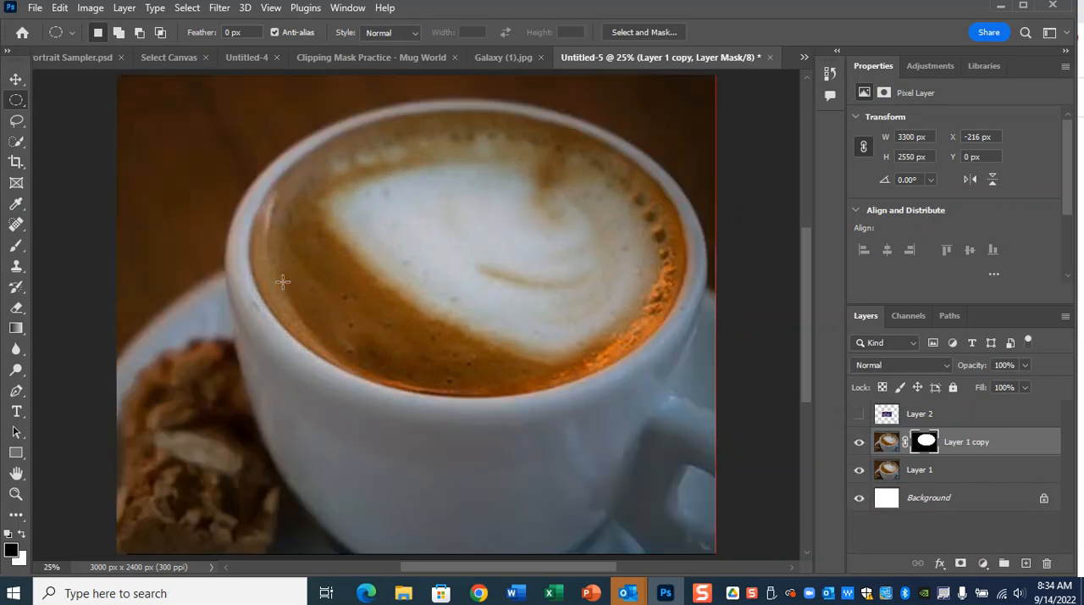
left_click(859, 470)
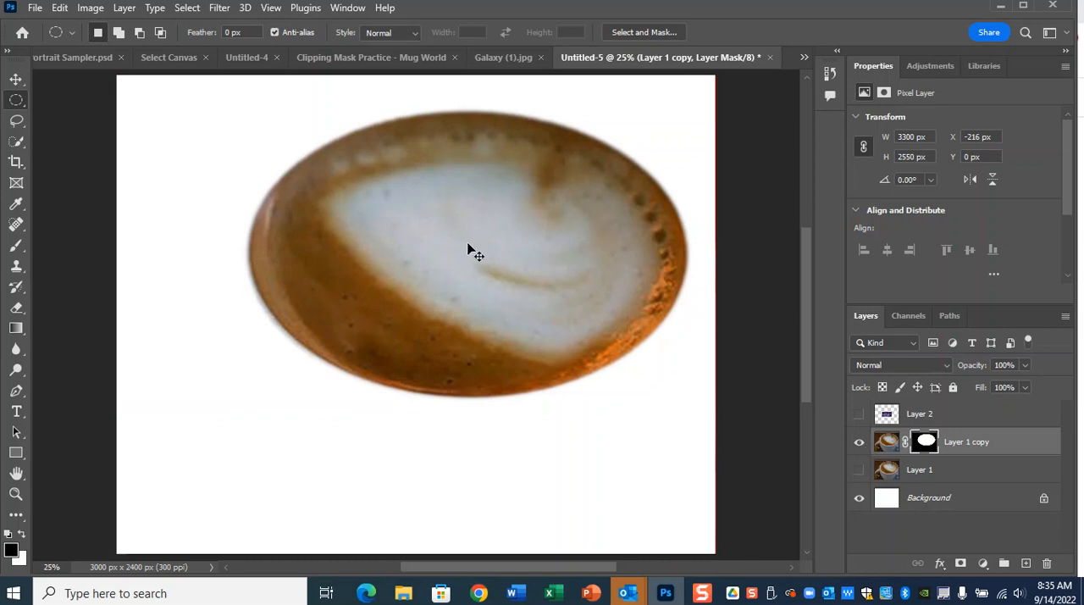
key("ctrl+t")
left_click_drag(483, 254, 482, 222)
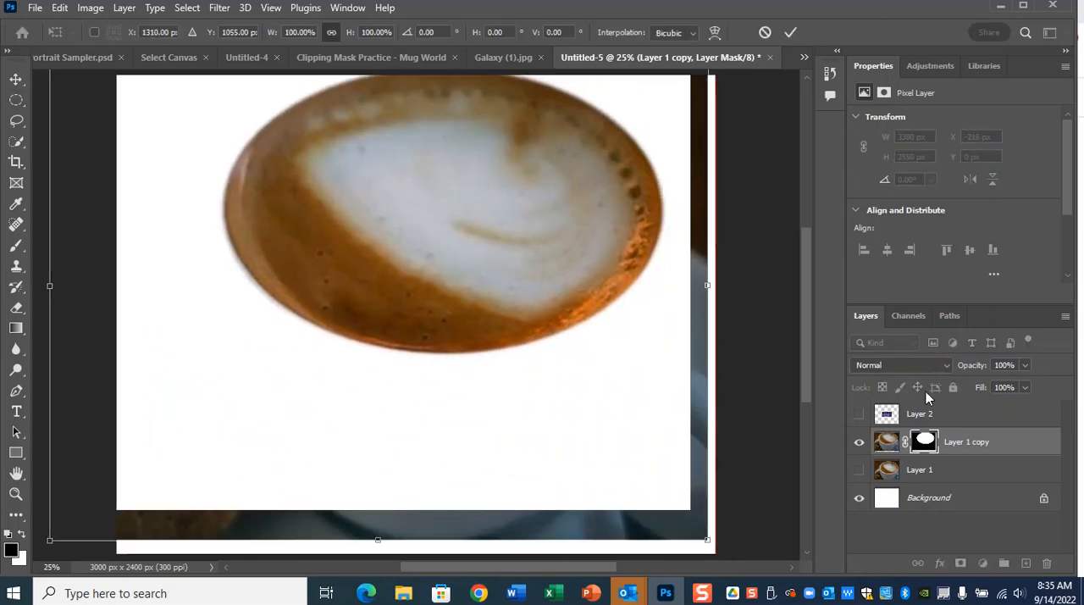
Show the cup photo on Layer 1 and the galaxy image on Layer 2, leaving Layer 2 active.
left_click(859, 470)
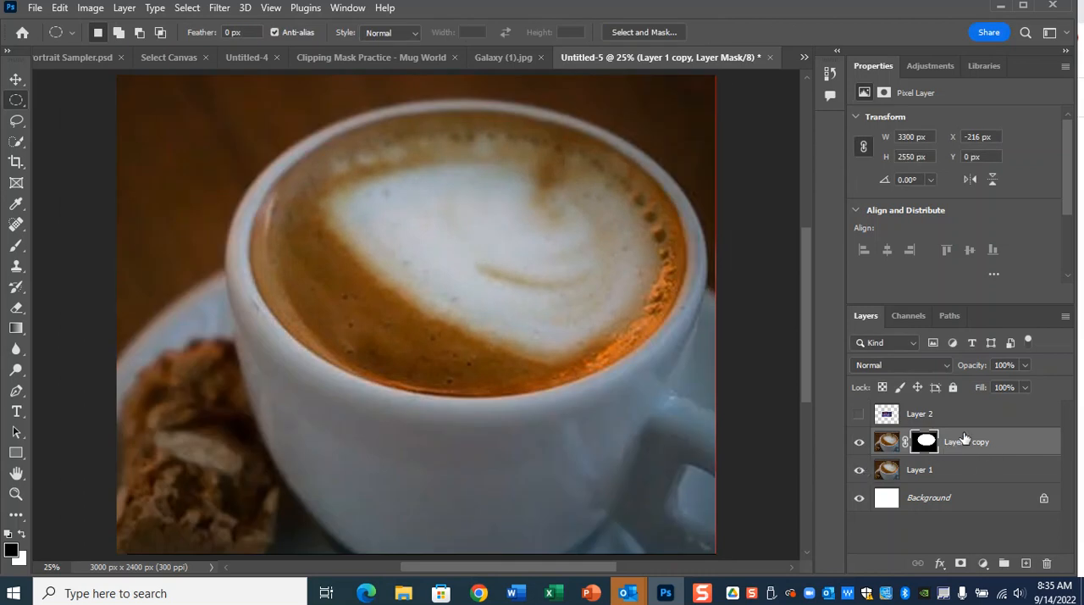
left_click(1004, 441)
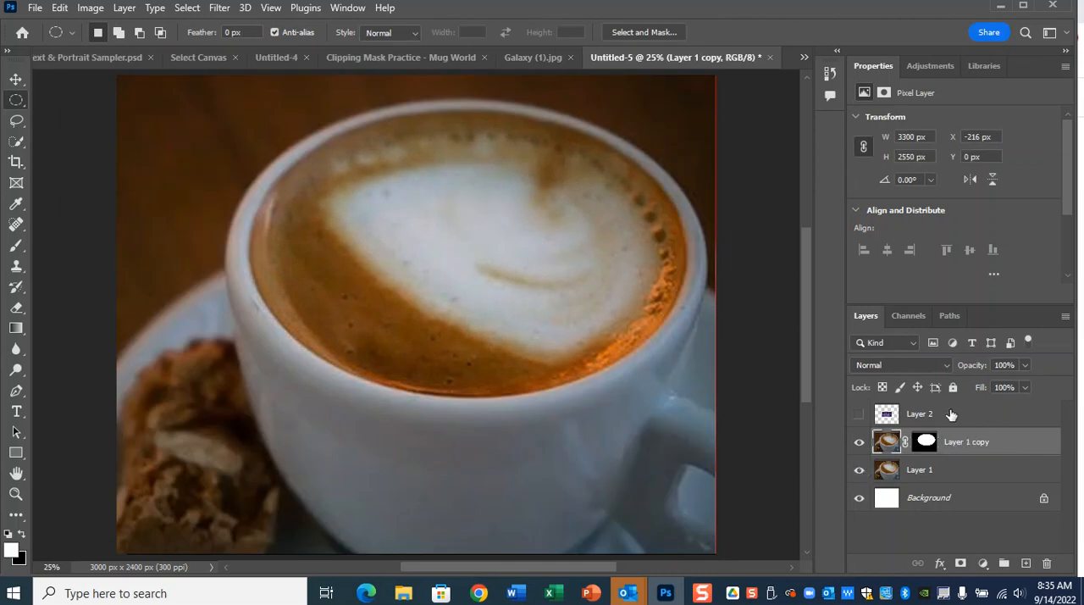
left_click(980, 419)
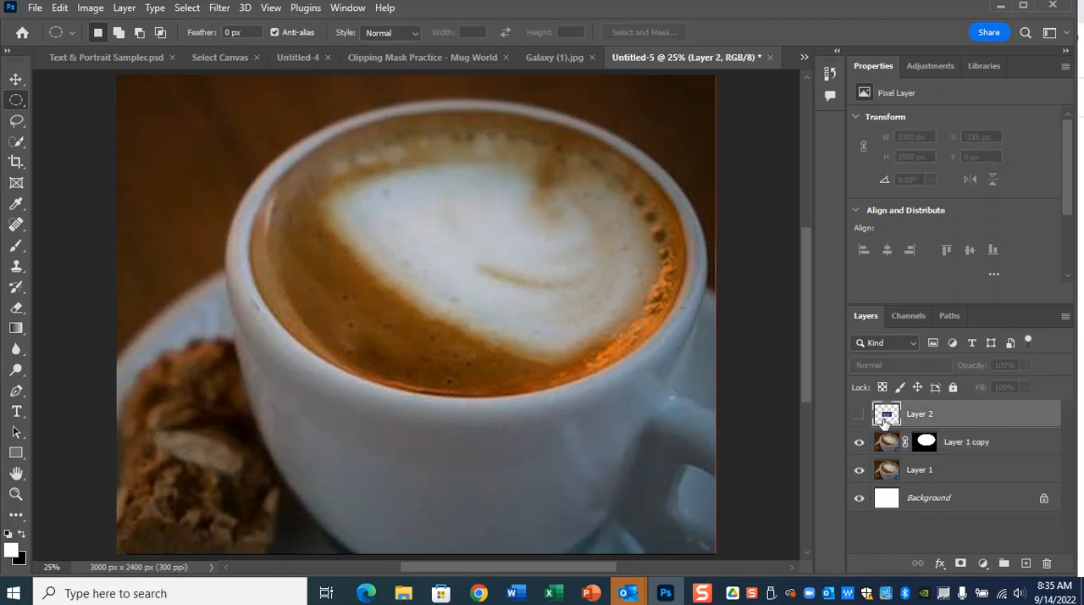
left_click(858, 415)
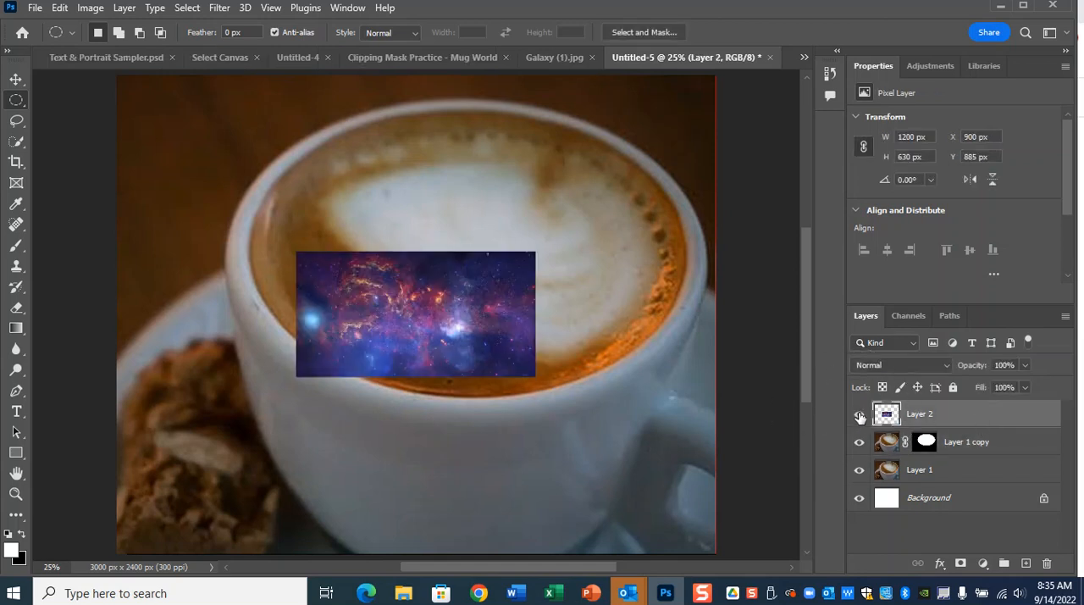
Scale the galaxy layer up to about 2493 by 1309 px and position it over the coffee surface.
key("ctrl+t")
left_click_drag(537, 249, 765, 99)
left_click_drag(595, 242, 500, 285)
left_click_drag(687, 177, 701, 157)
left_click_drag(628, 271, 648, 274)
key("Return")
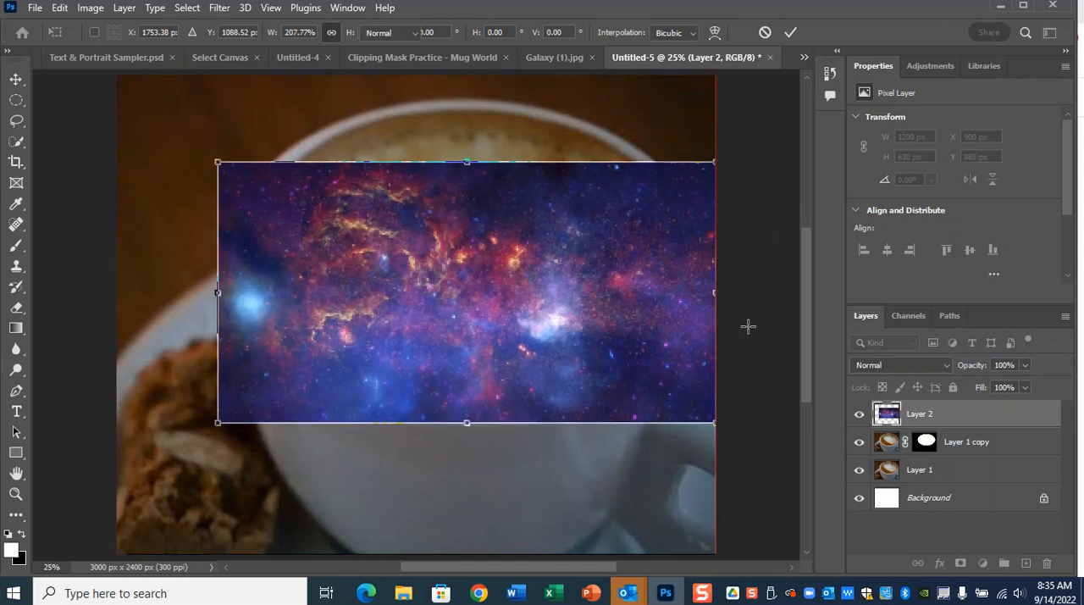
key("m")
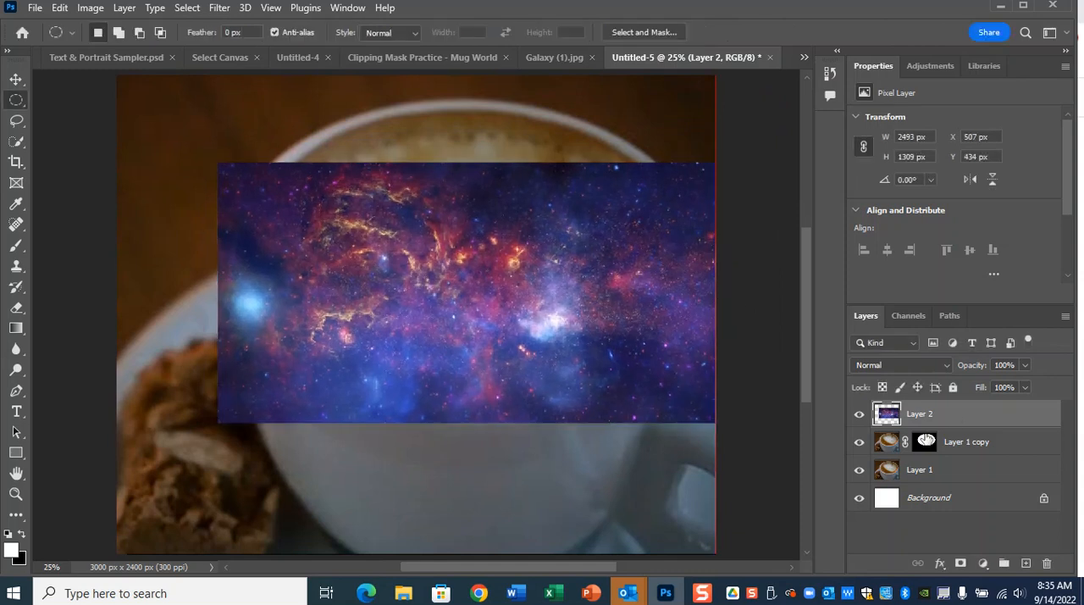
Create a clipping mask that clips the galaxy layer to the masked coffee copy.
left_click(888, 442, "ctrl")
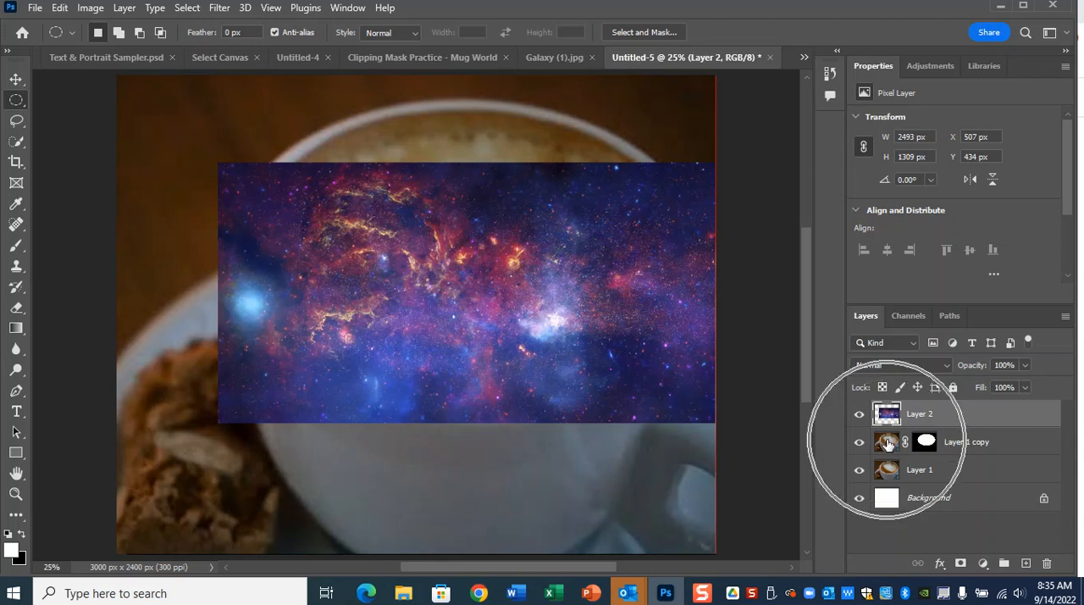
right_click(963, 412)
left_click(841, 329)
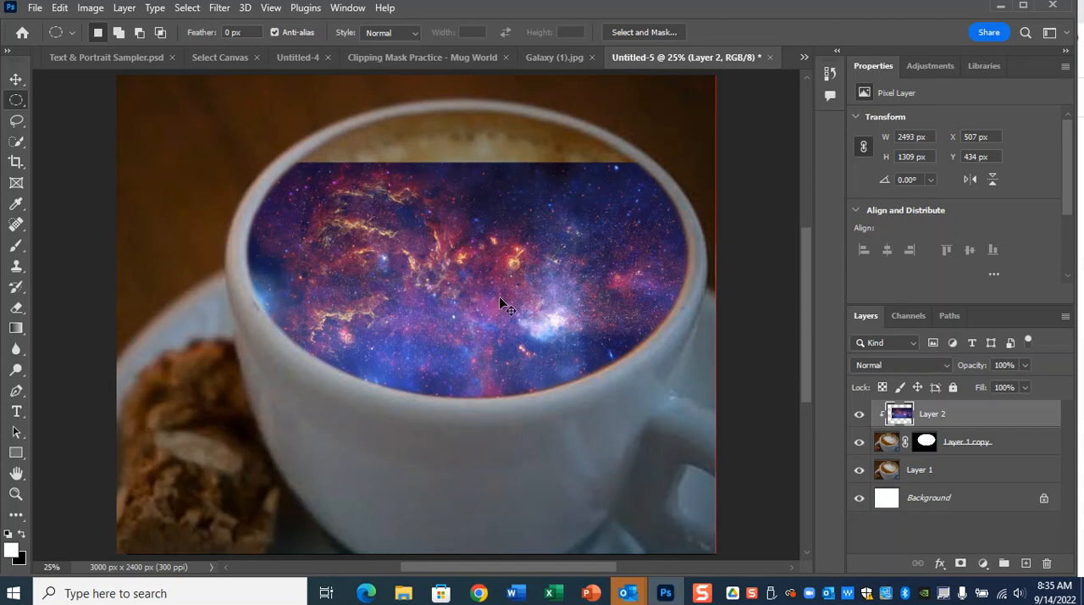
Enlarge the clipped galaxy to about 3197 by 1679 px and reposition it to fill the whole coffee surface.
key("ctrl+t")
left_click_drag(499, 212, 545, 314)
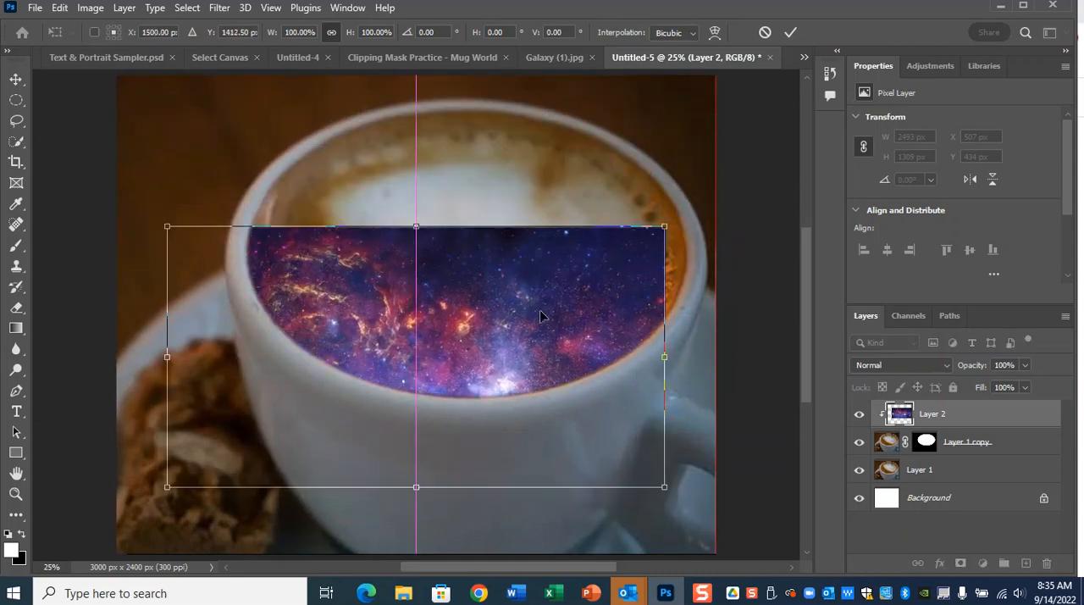
left_click(940, 423)
left_click(886, 439)
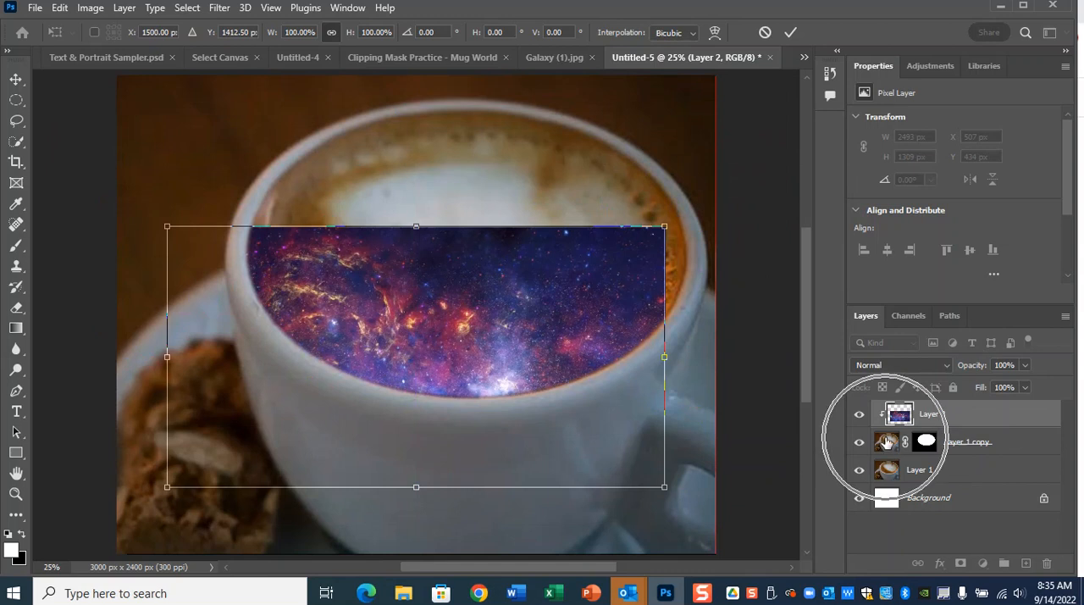
left_click_drag(664, 226, 767, 155)
left_click_drag(605, 250, 633, 156)
left_click_drag(496, 396, 497, 408)
key("Return")
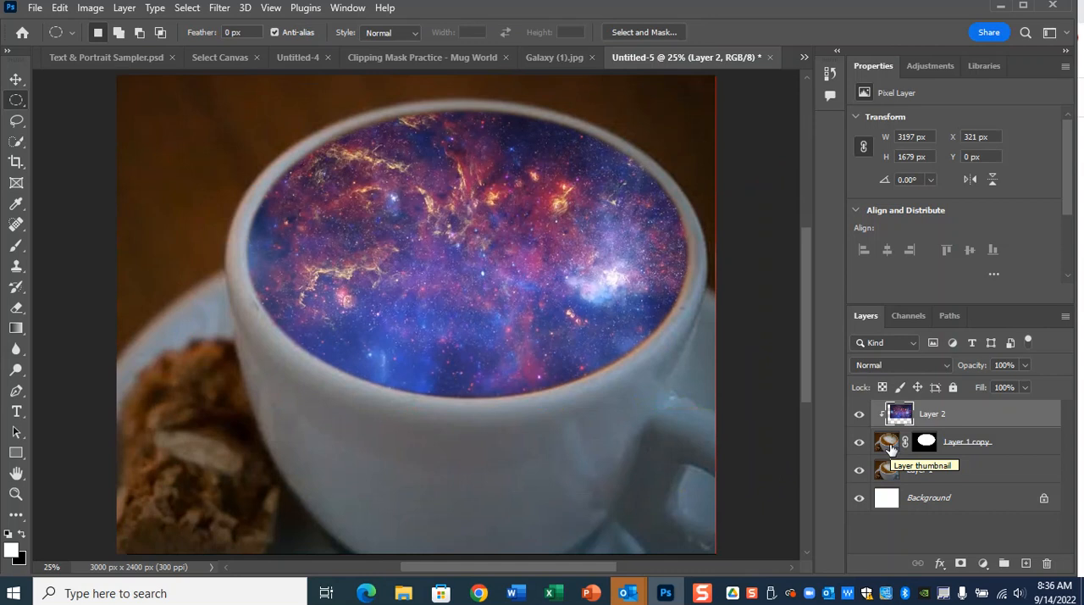
Delete the galaxy layer and the masked coffee copy, keeping only Layer 1 and the background.
key("ctrl+minus")
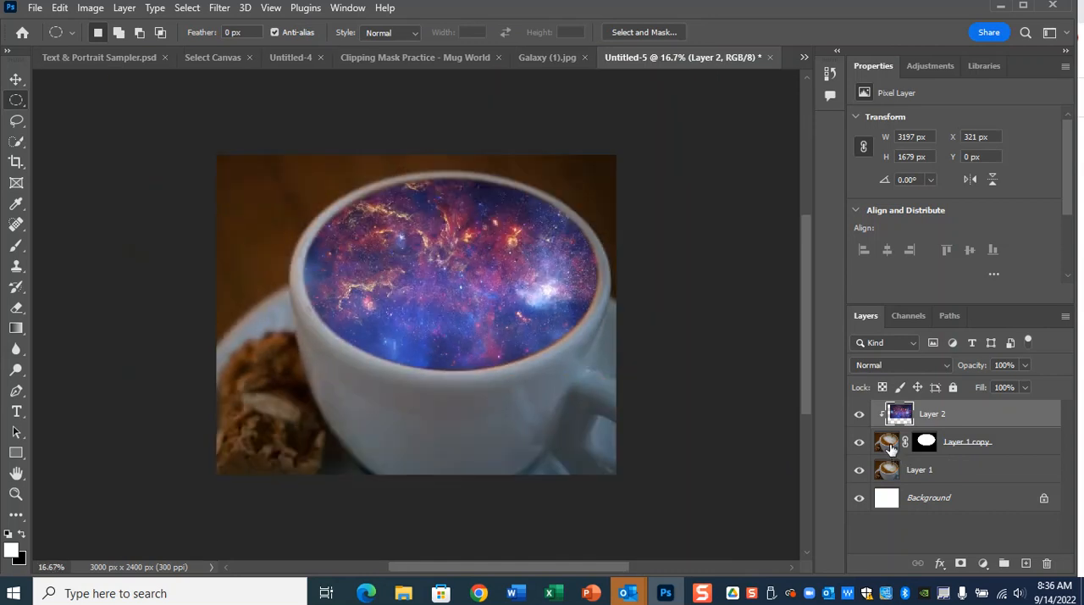
left_click(989, 450, "shift")
left_click_drag(993, 434, 1046, 563)
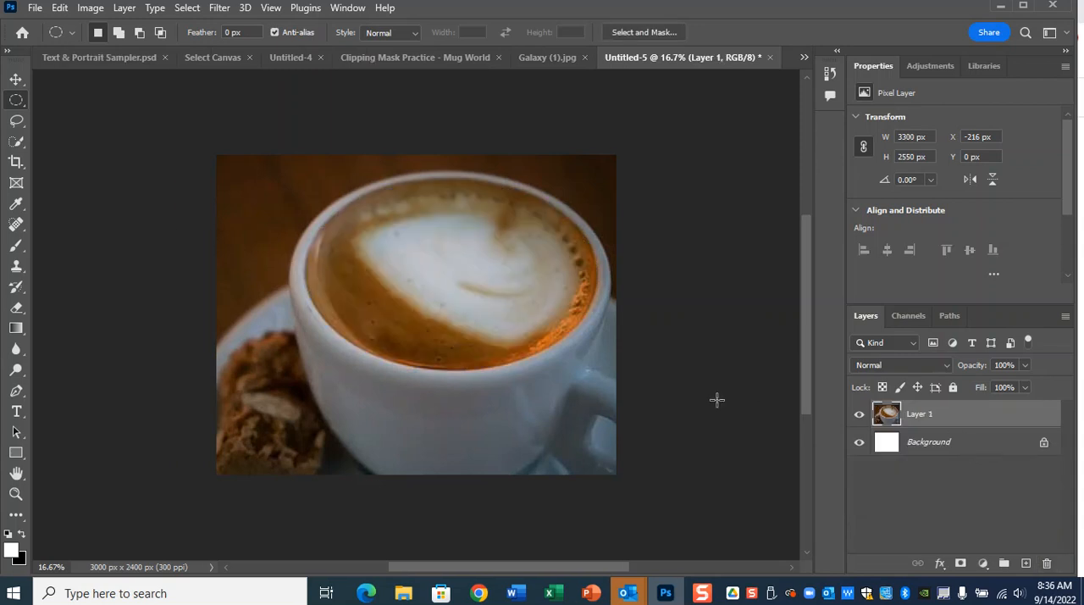
Select the coffee surface inside the mug with the Quick Selection tool at a brush size of 60.
right_click(13, 106)
left_click(116, 125)
left_click(22, 141)
left_click(95, 157)
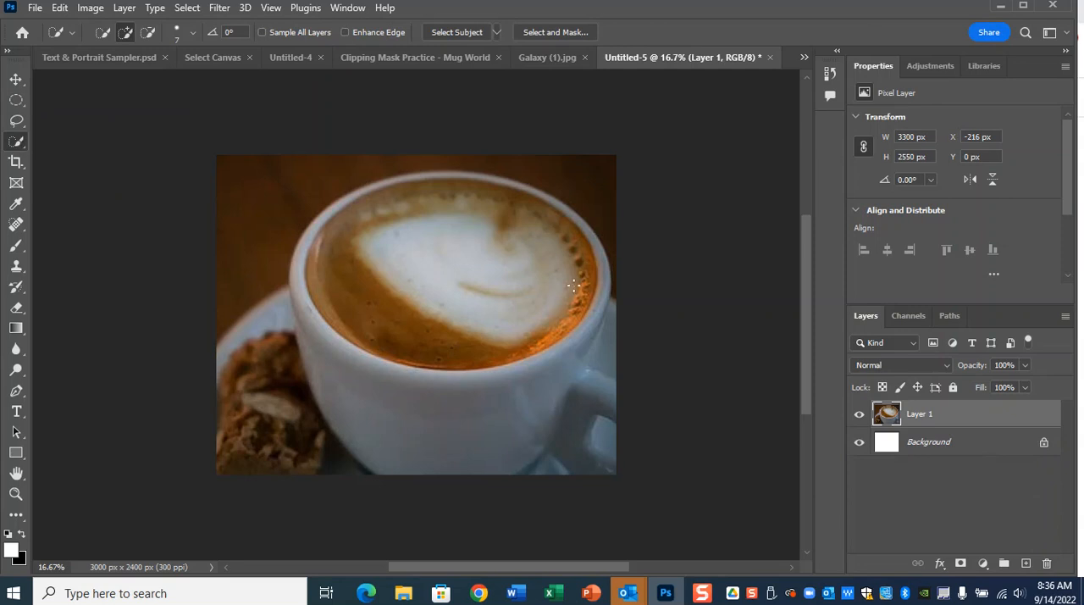
key("ctrl+plus")
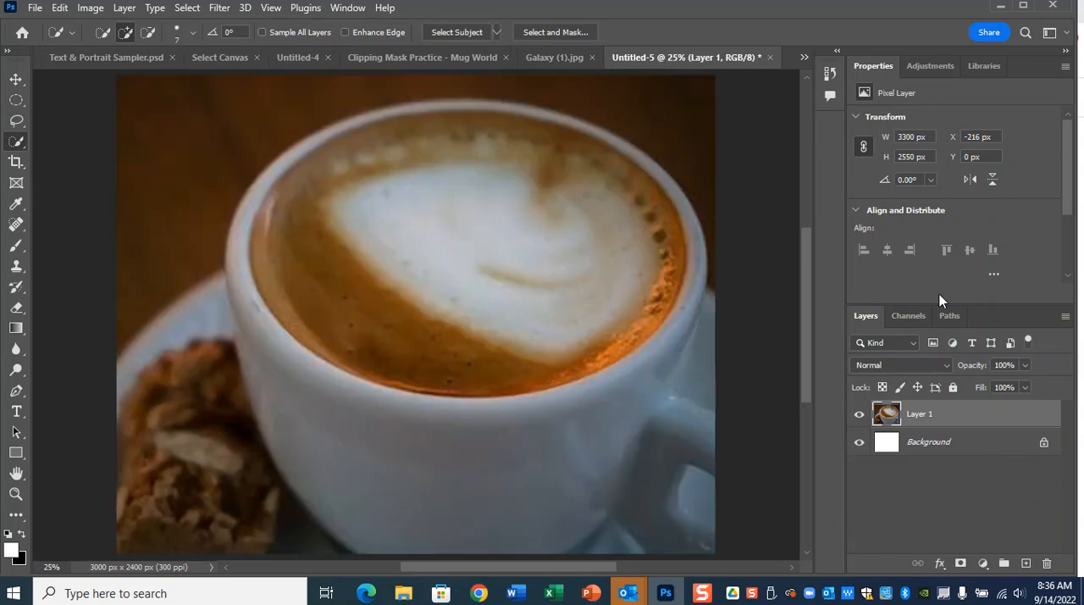
scroll(512, 302, "up", 1)
key("bracketright")
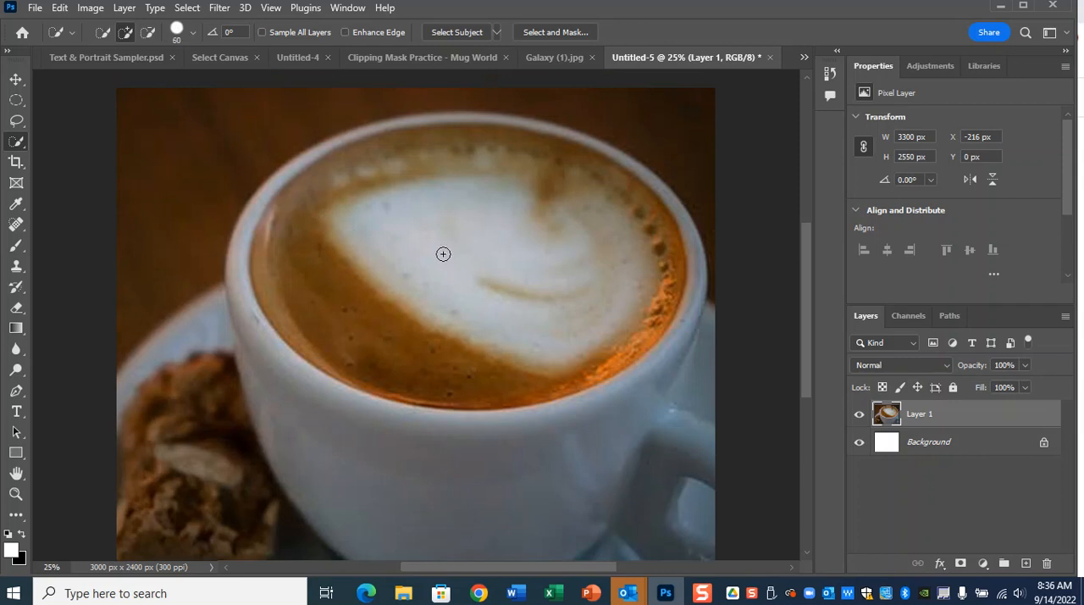
key("bracketright")
key("bracketright")
key("bracketright")
left_click(192, 35)
left_click(191, 36)
mouse_move(468, 225)
left_mouse_down()
mouse_move(437, 272)
mouse_move(330, 301)
left_mouse_up()
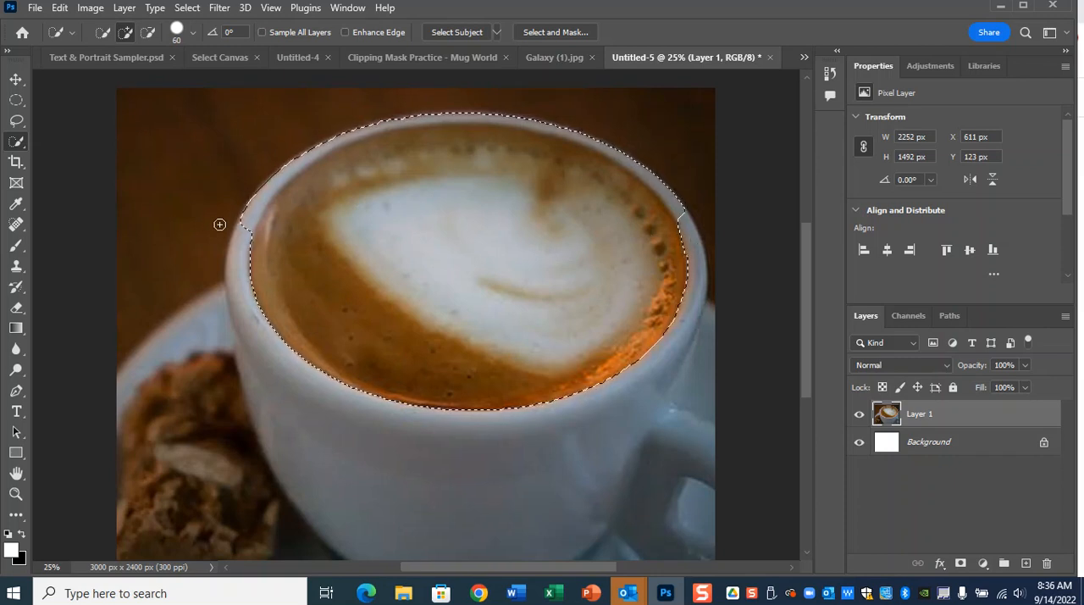
Subtract the white mug rim along the far side of the coffee from the selection.
left_click(149, 37)
left_click_drag(251, 227, 267, 188)
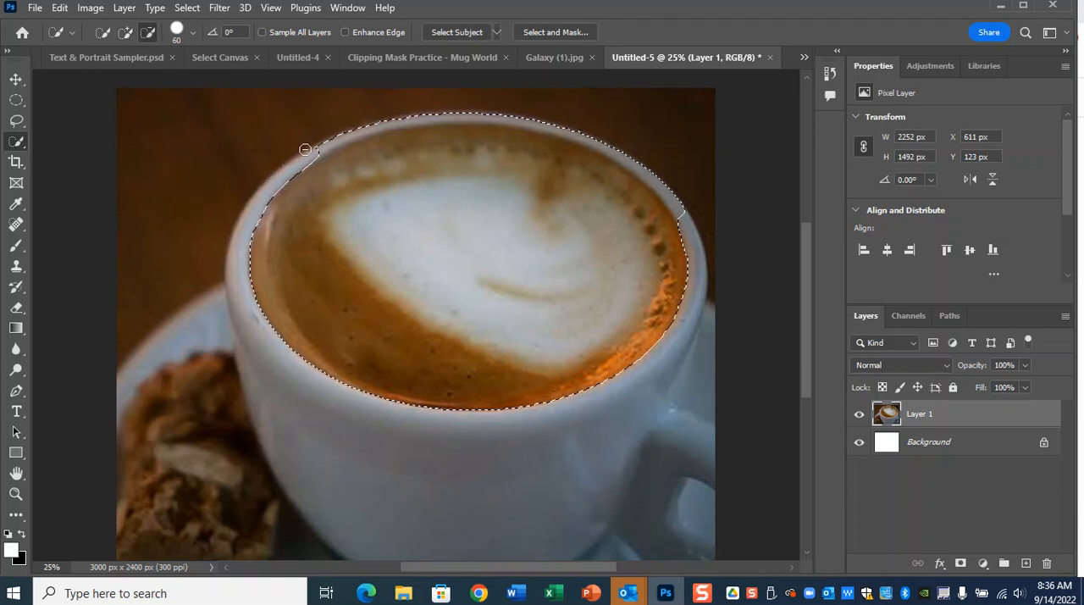
mouse_move(309, 155)
left_mouse_down()
mouse_move(467, 115)
mouse_move(504, 119)
mouse_move(639, 160)
mouse_move(686, 221)
mouse_move(678, 208)
left_mouse_up()
Add the missed strip of coffee along the far rim back to the selection.
left_click(126, 32)
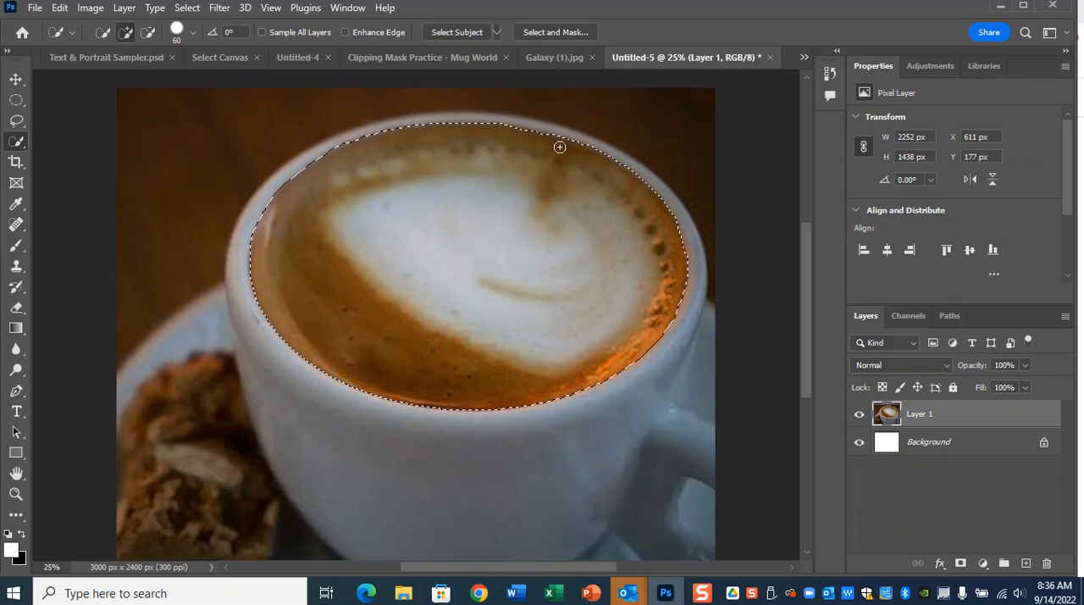
scroll(573, 157, "up", 4)
left_click_drag(573, 152, 584, 349)
left_click_drag(723, 283, 550, 232)
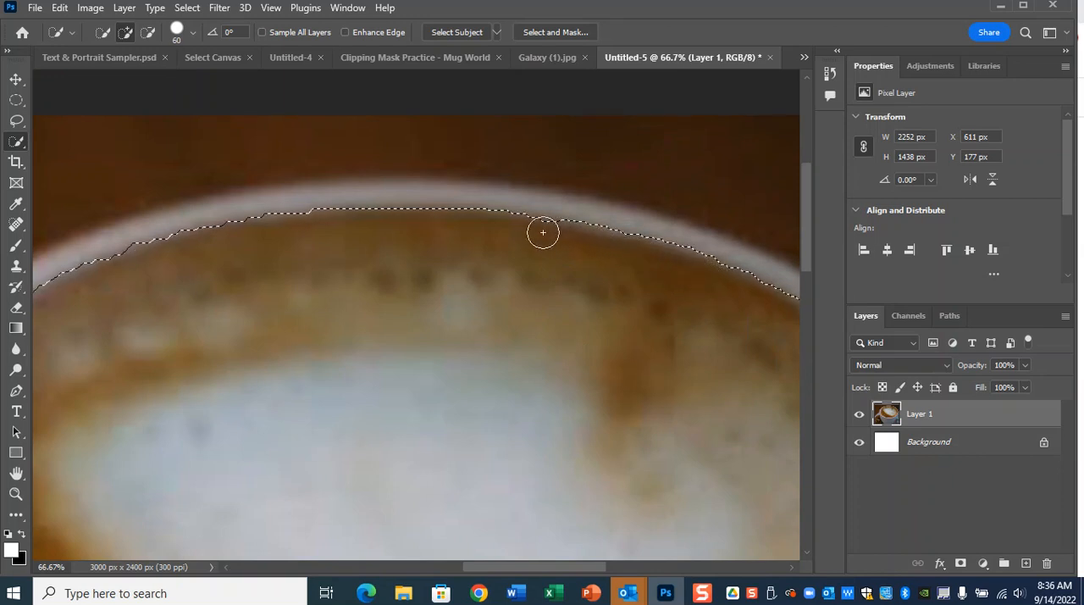
key("ctrl+minus")
key("ctrl+minus")
key("ctrl+minus")
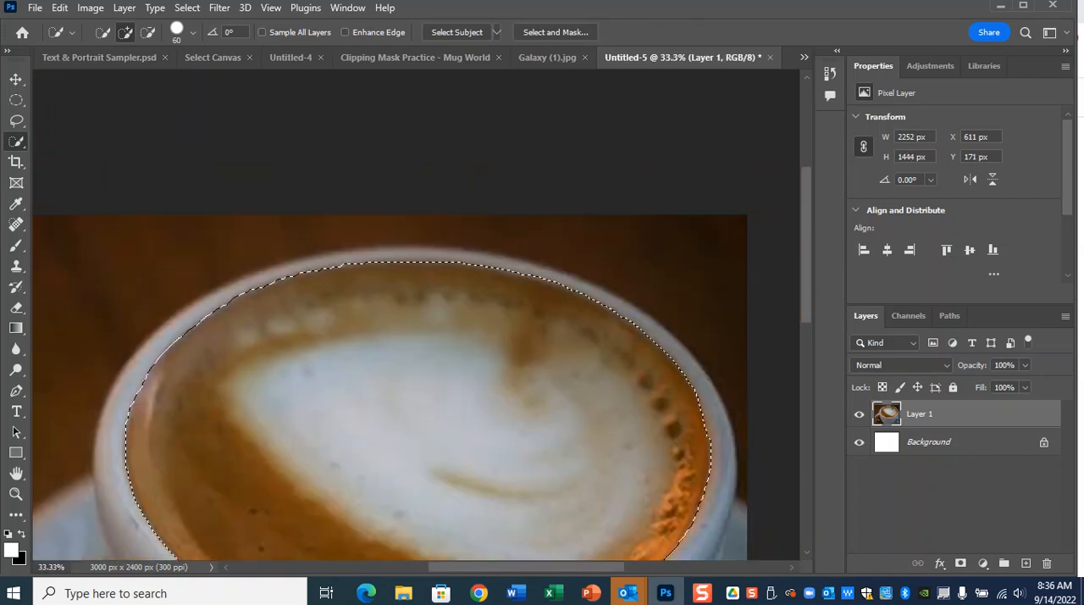
Open the selection in Select and Mask and preview it in Black & White view.
left_click(562, 34)
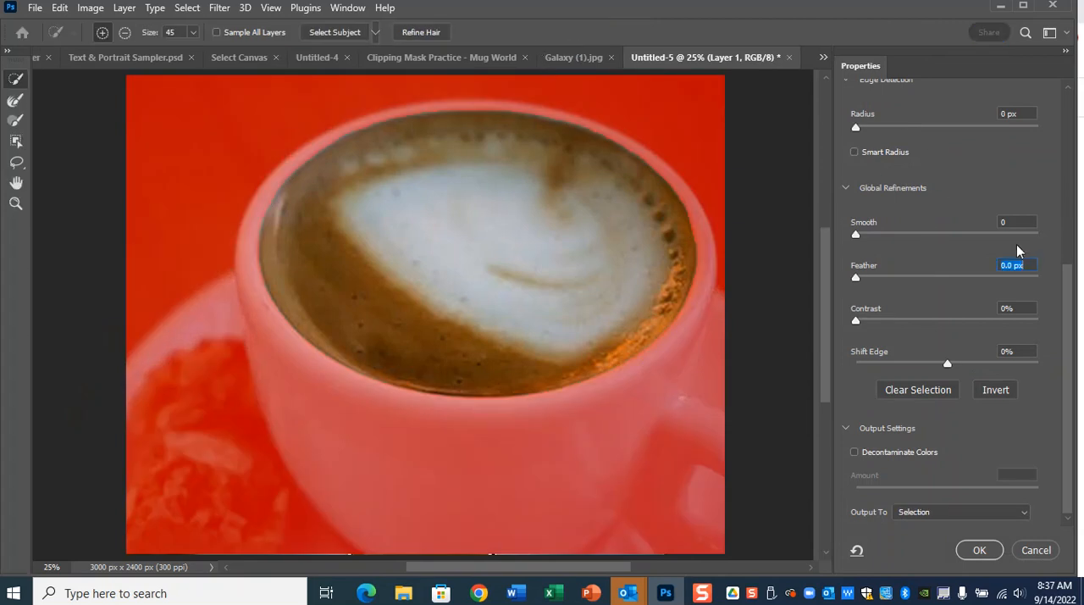
left_click_drag(1068, 295, 1066, 105)
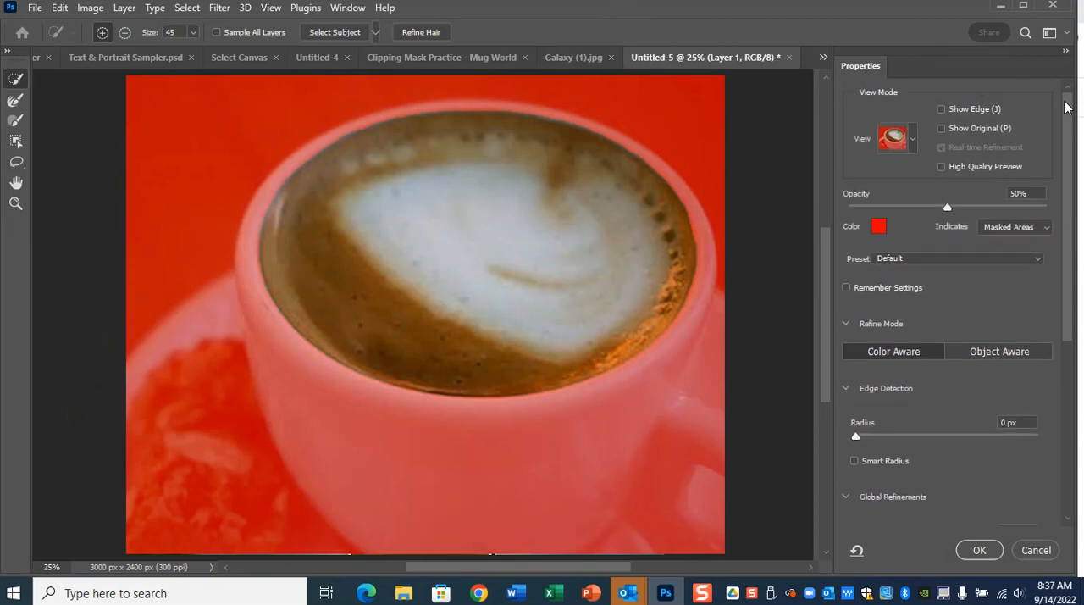
left_click(913, 140)
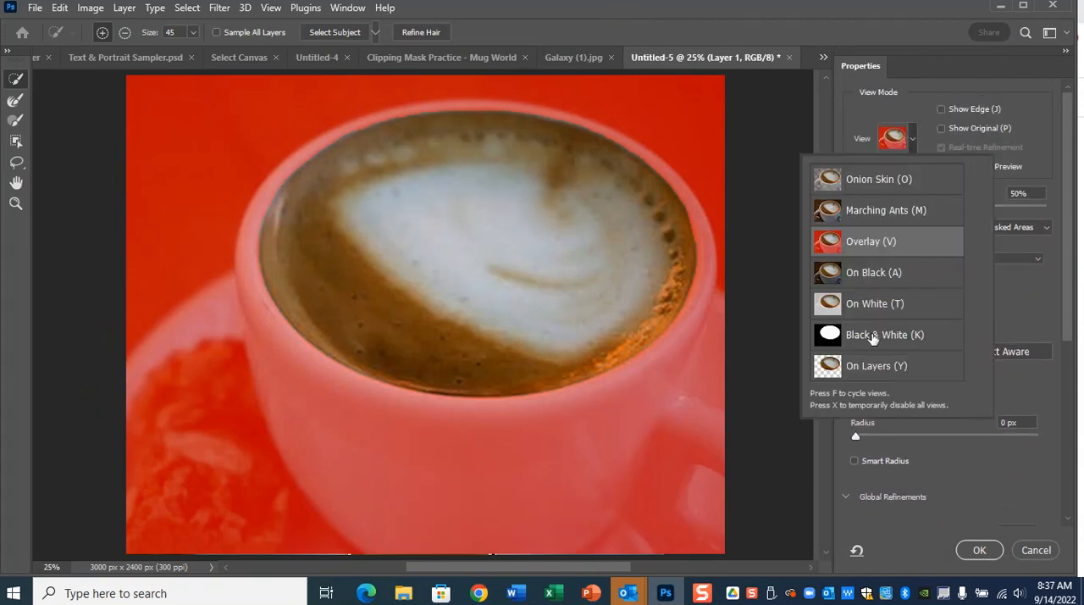
left_click(870, 338)
left_click(752, 178)
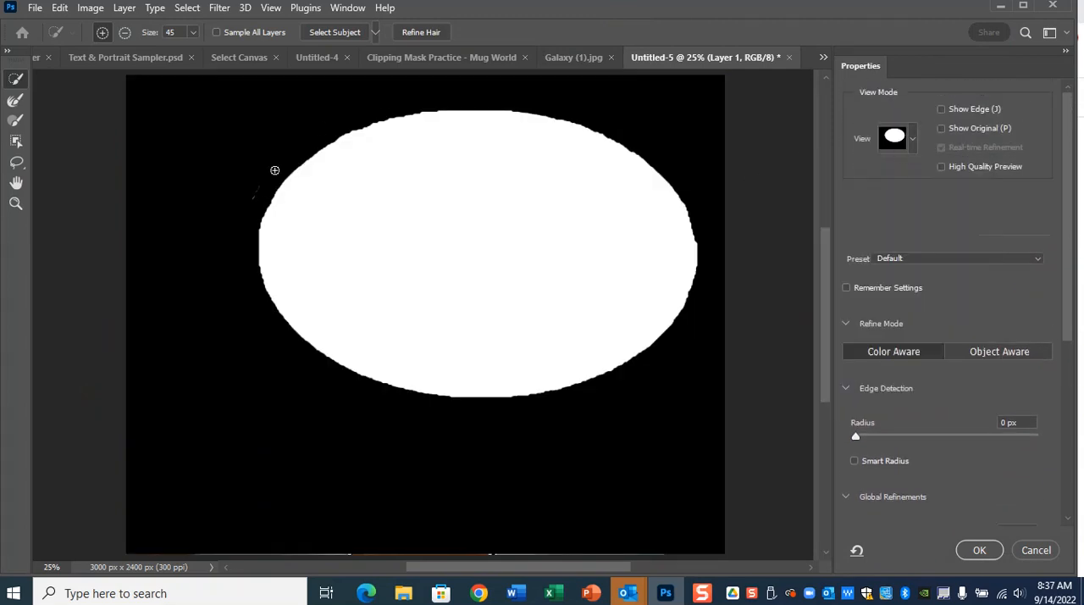
Set the edge detection Radius to 4 px with Smart Radius enabled.
left_click_drag(857, 436, 877, 435)
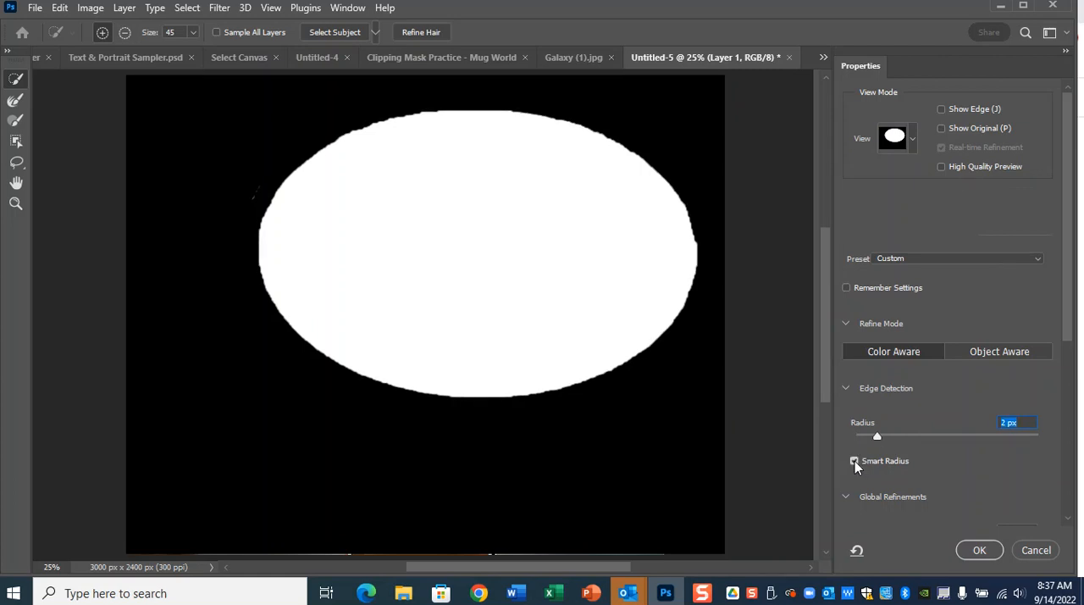
left_click_drag(877, 437, 891, 438)
scroll(929, 449, "down", 1)
scroll(929, 450, "down", 1)
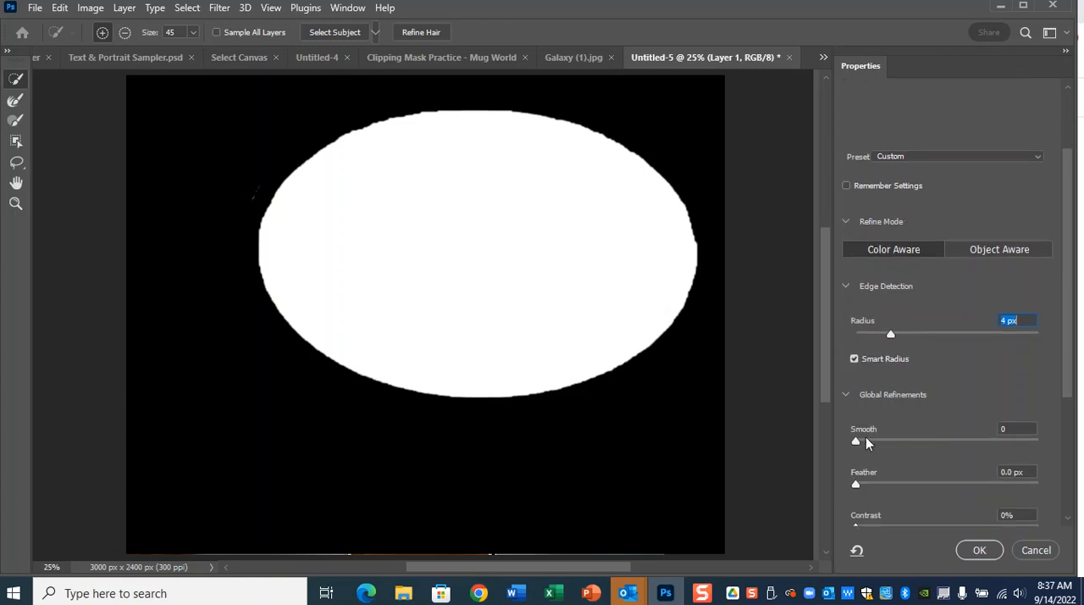
Set the selection's Smooth refinement to 100 and Contrast to 5%.
key("Tab")
scroll(881, 491, "down", 2)
mouse_move(862, 464)
left_mouse_down()
mouse_move(886, 468)
mouse_move(858, 473)
left_mouse_up()
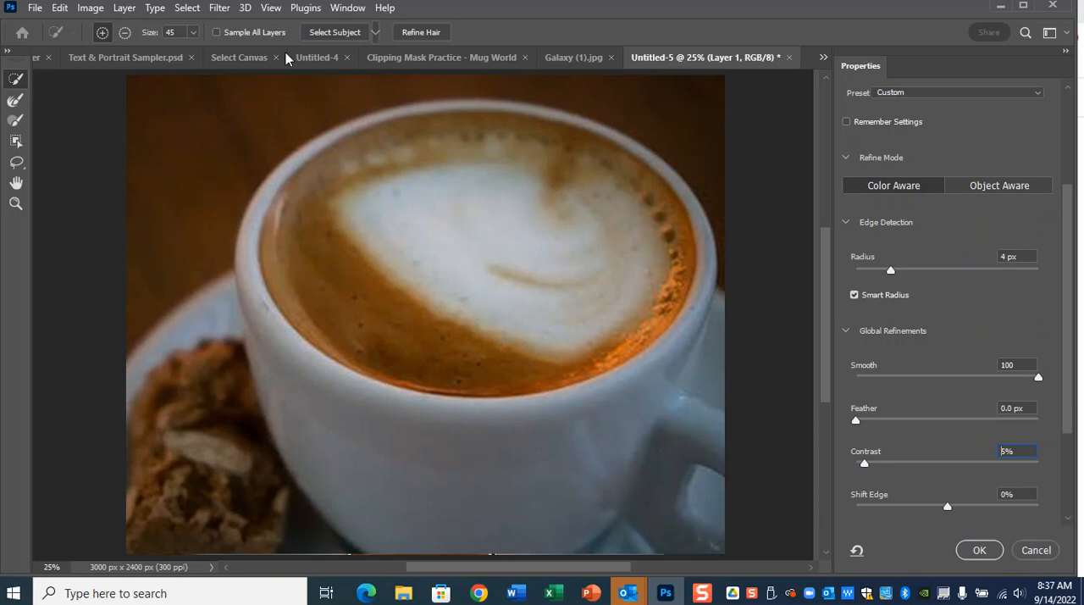
key("Return")
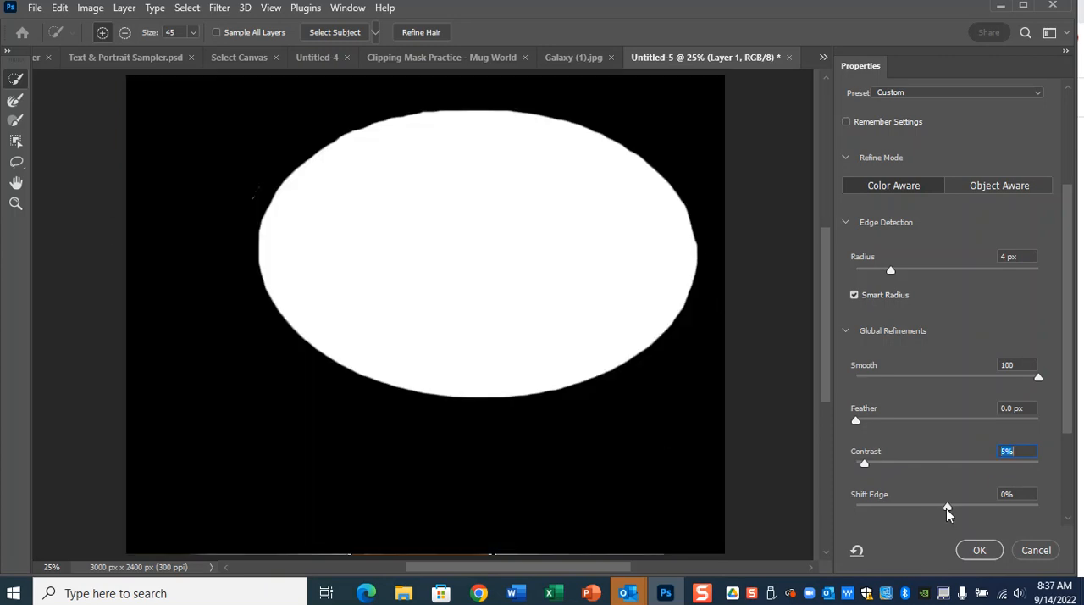
Try Shift Edge at +100% and -100%, and reset it to 0.
left_click_drag(948, 509, 1040, 509)
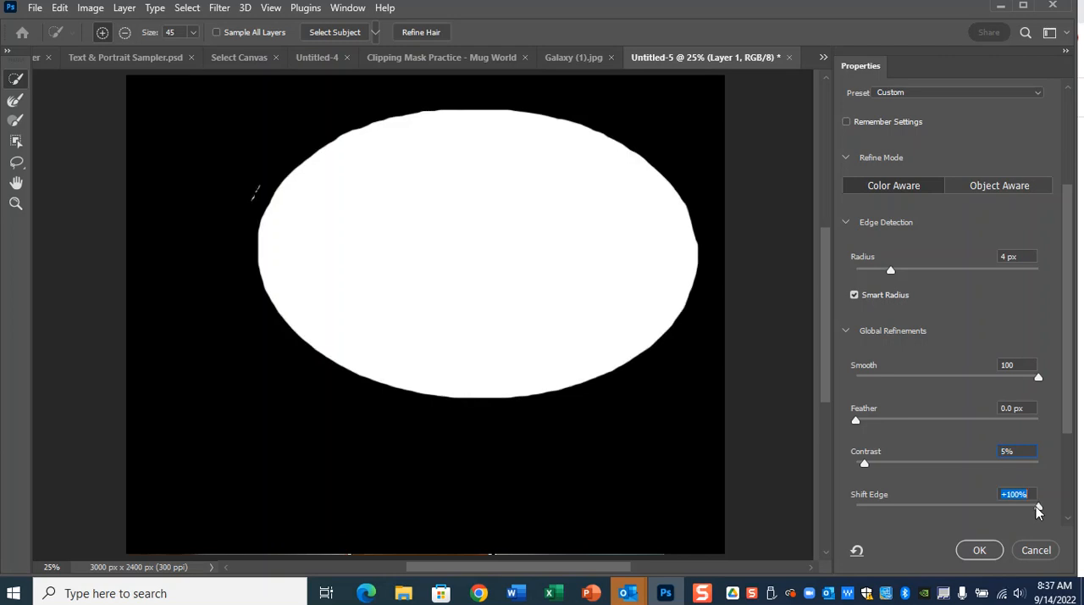
left_click_drag(1039, 509, 845, 522)
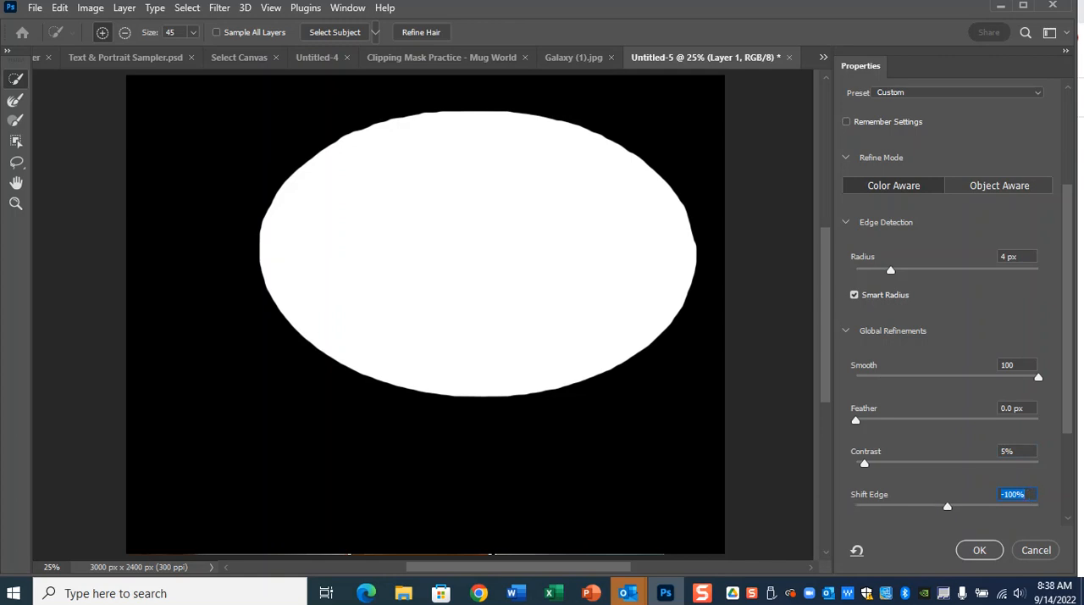
type("0")
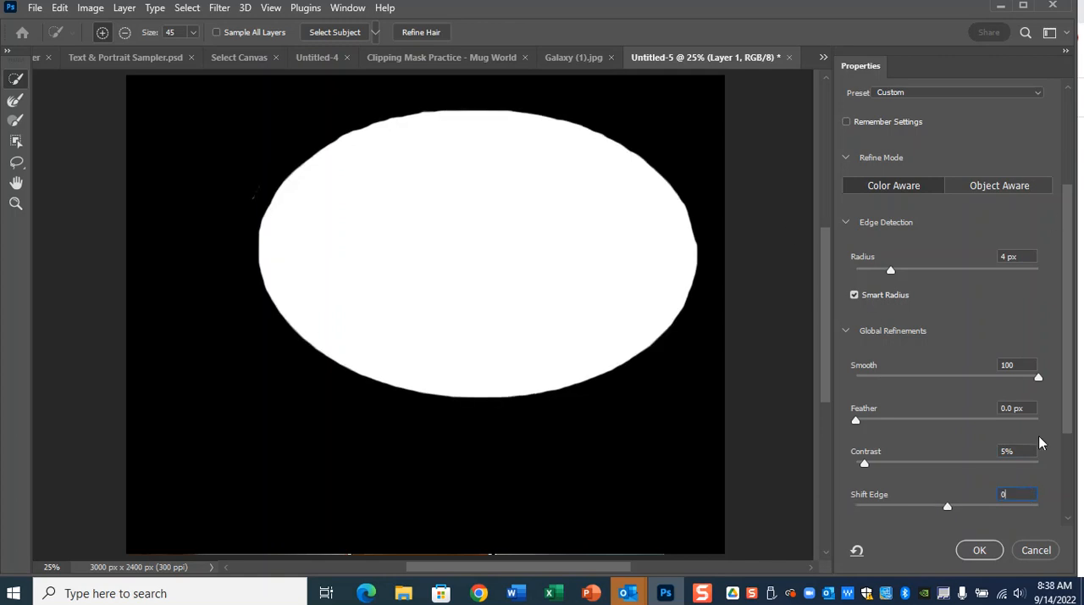
Set the selection's Shift Edge to +7%.
scroll(966, 391, "down", 4)
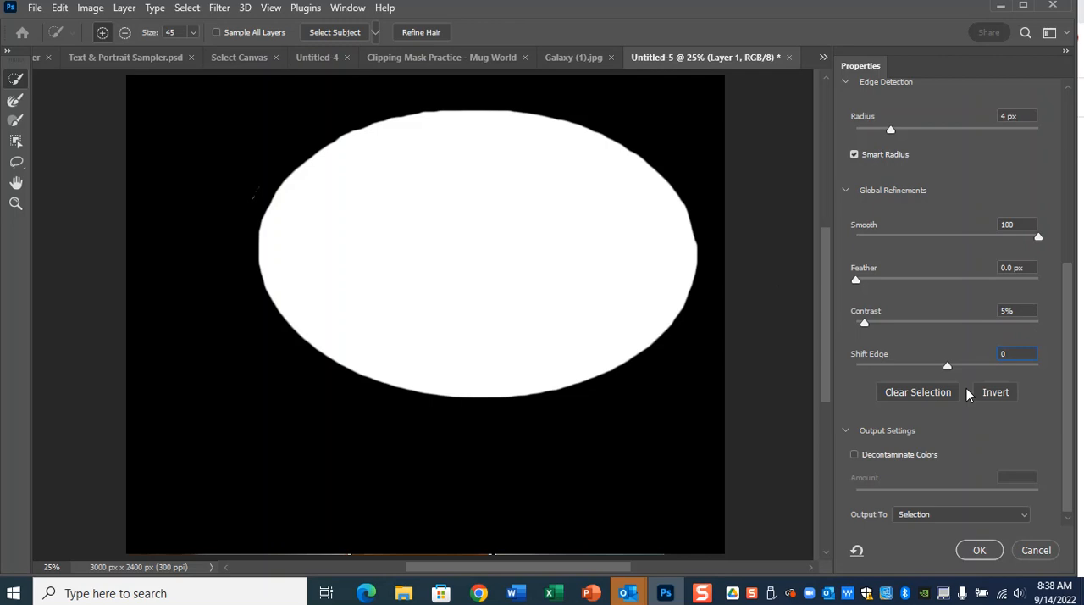
key("ctrl")
key("ctrl")
scroll(924, 422, "up", 1)
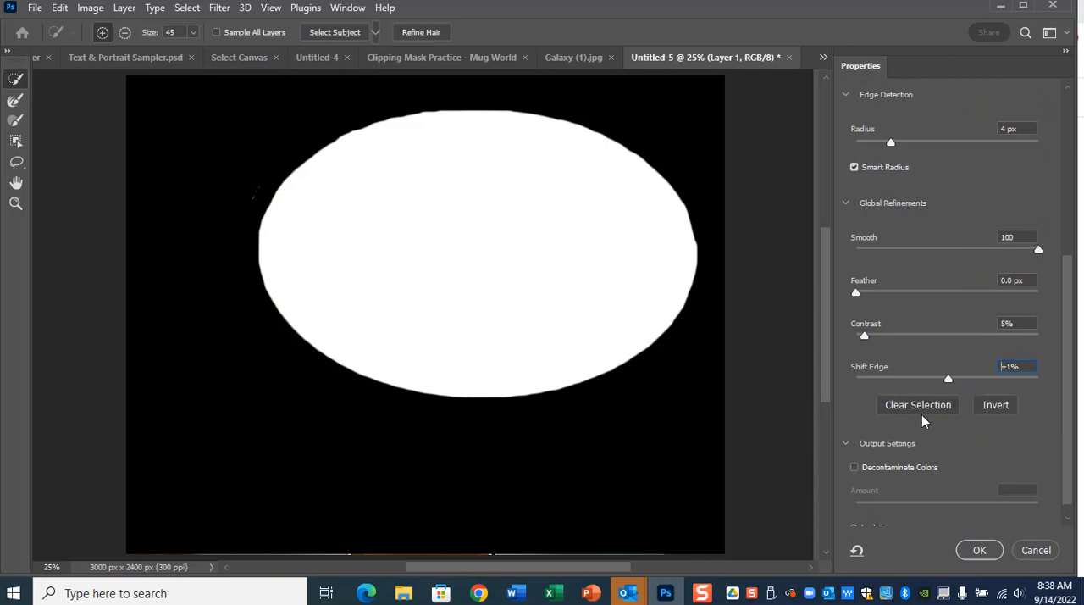
scroll(988, 449, "up", 1)
left_click_drag(1069, 399, 1070, 446)
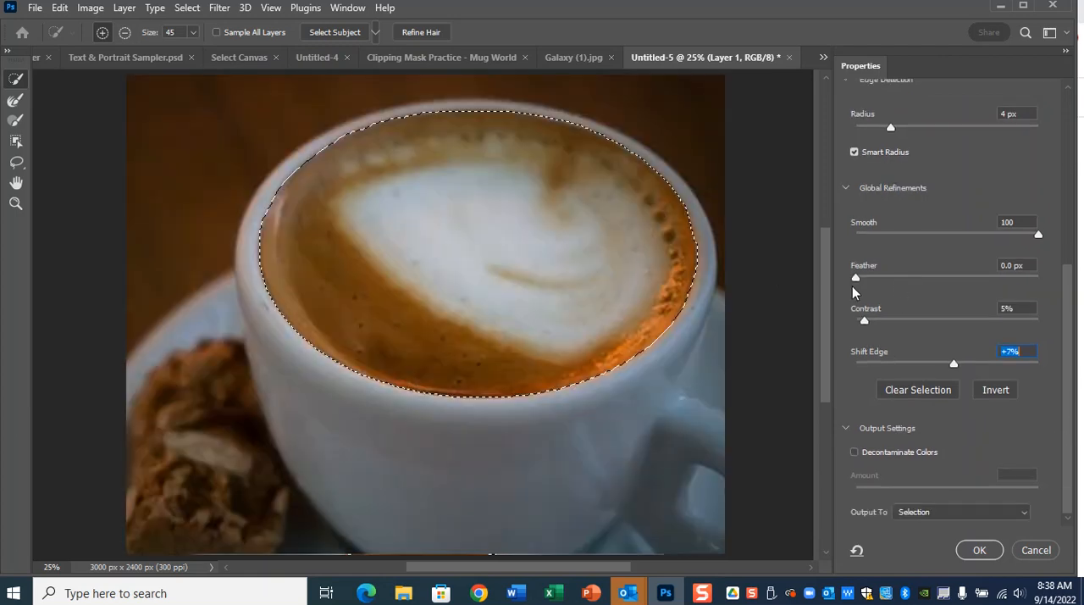
Compare weak and strong feathering in Black & White view and set Feather to 6.7 px.
key("k")
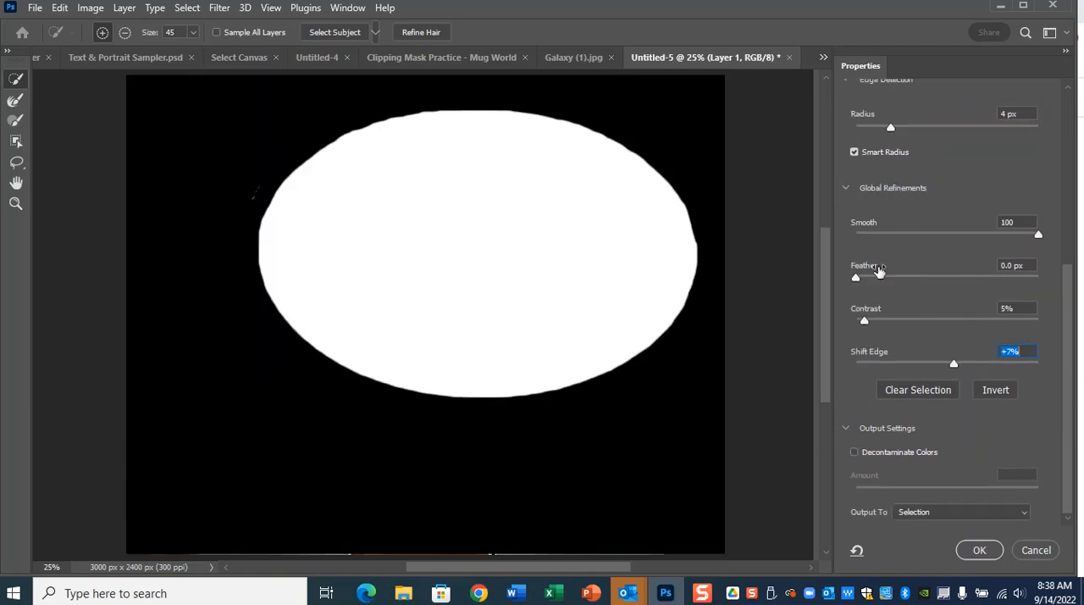
left_click_drag(856, 280, 903, 287)
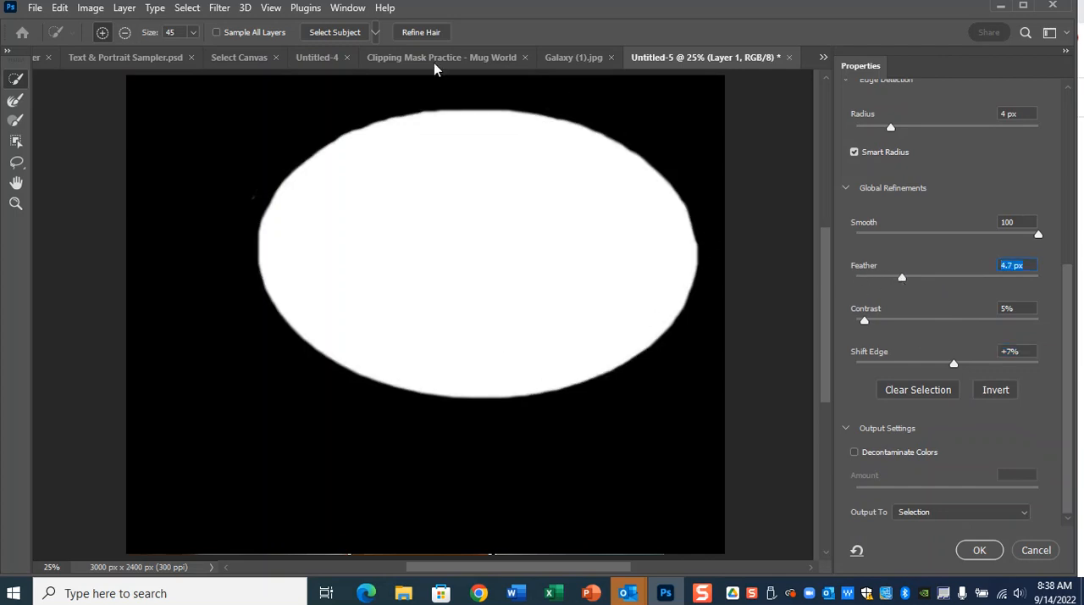
left_click_drag(902, 285, 1047, 294)
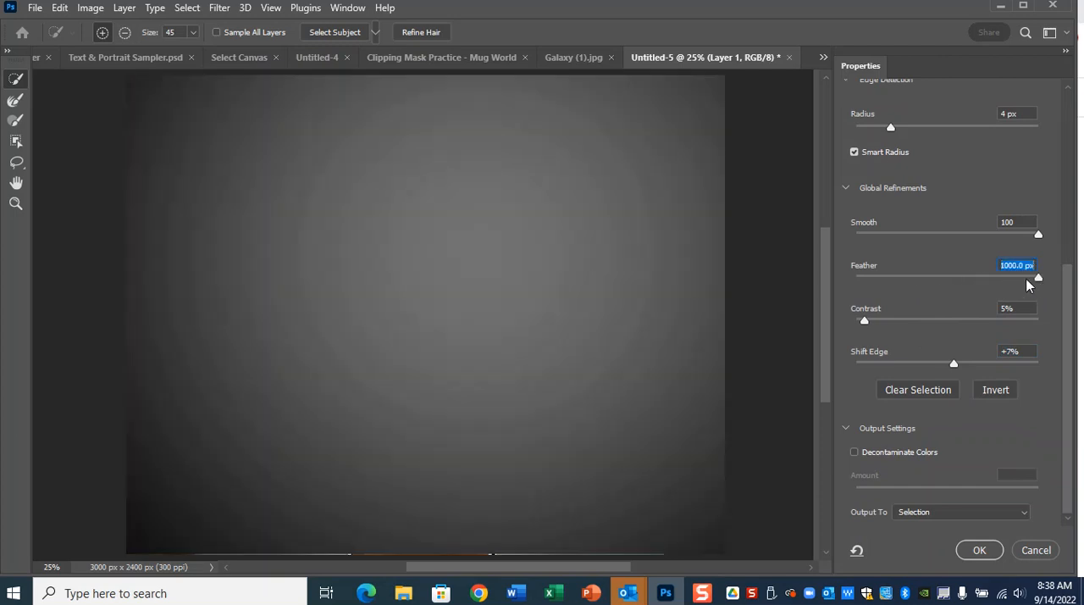
left_click_drag(1027, 285, 963, 285)
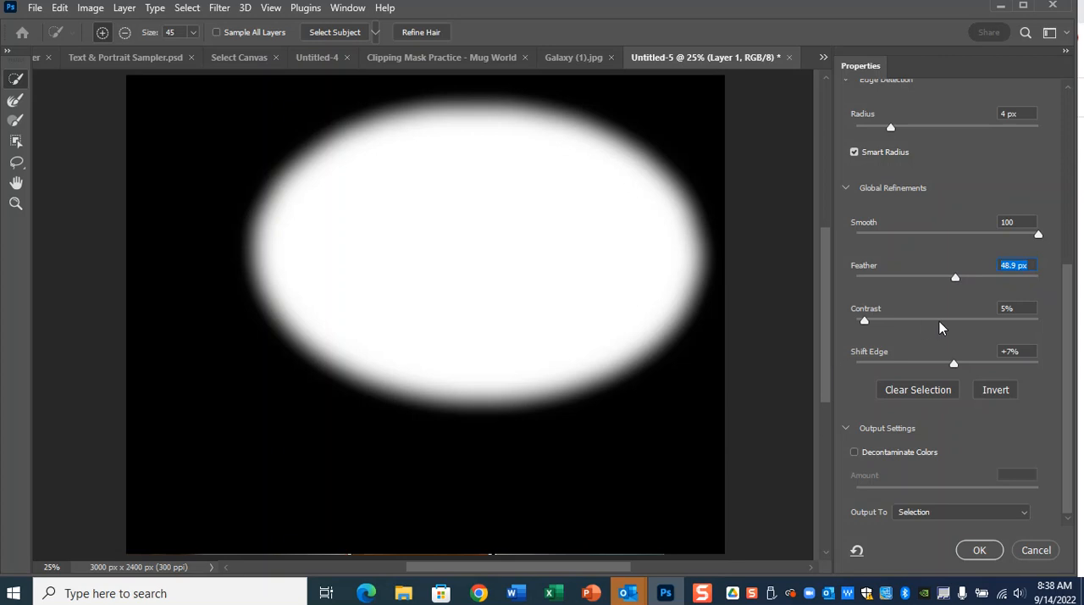
left_click_drag(956, 284, 913, 279)
scroll(1071, 315, "up", 2)
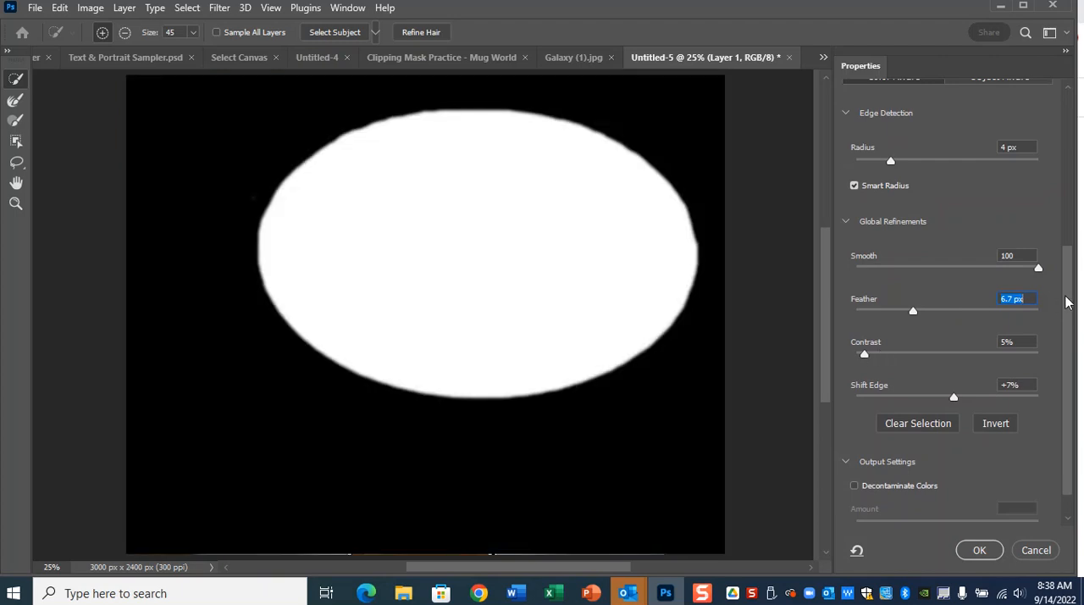
Check the refined selection edge around the coffee in Overlay view.
left_click_drag(1067, 302, 1068, 159)
left_click(912, 119)
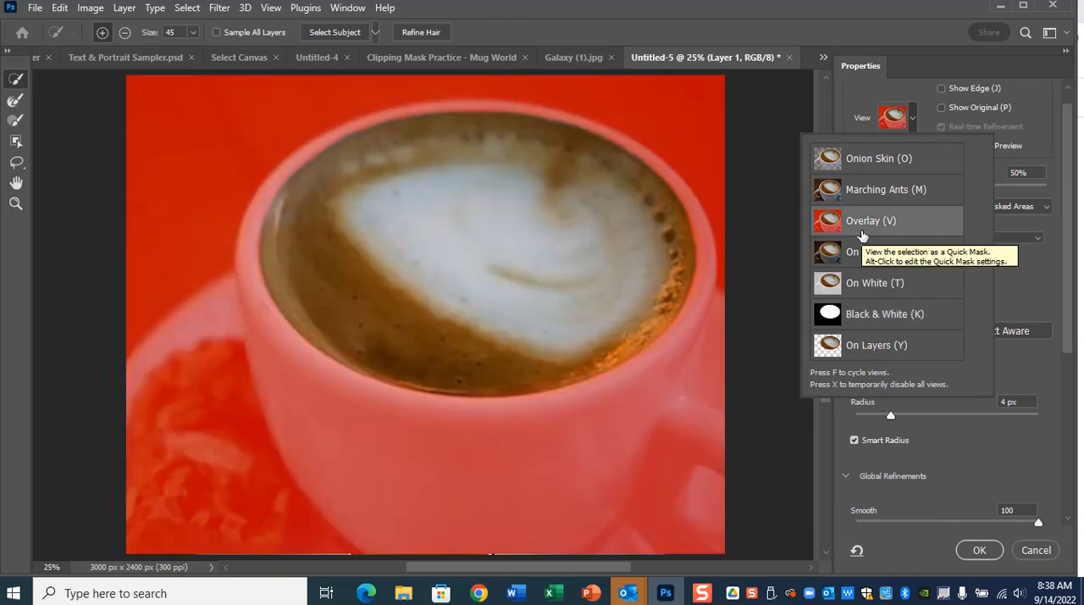
left_click(908, 129)
scroll(936, 453, "down", 3)
scroll(936, 453, "down", 5)
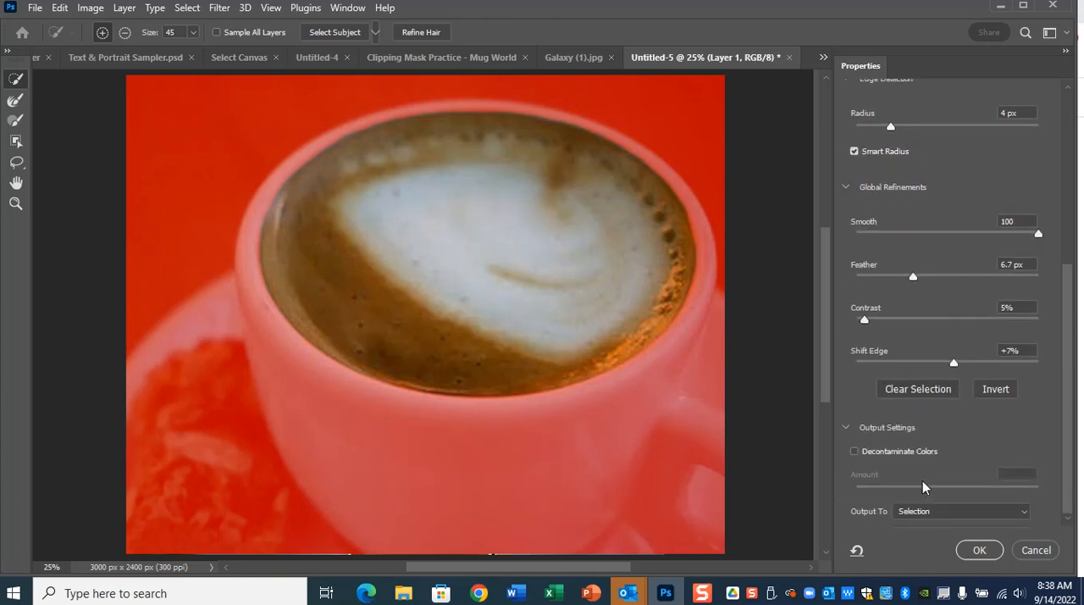
Output the refinement as a Selection and copy the selected coffee surface onto a new layer.
left_click(949, 513)
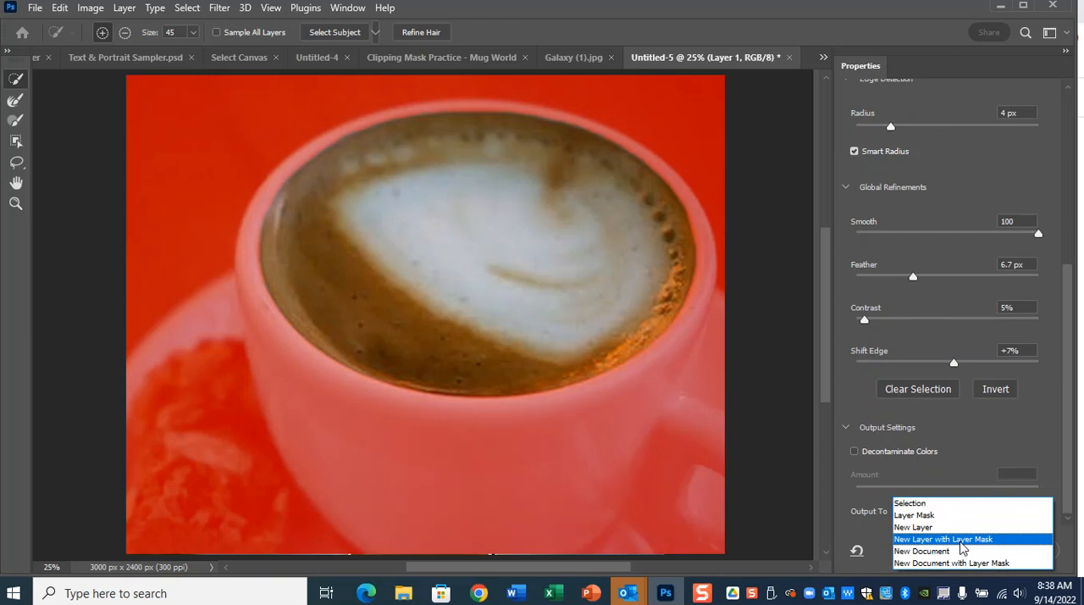
left_click(970, 505)
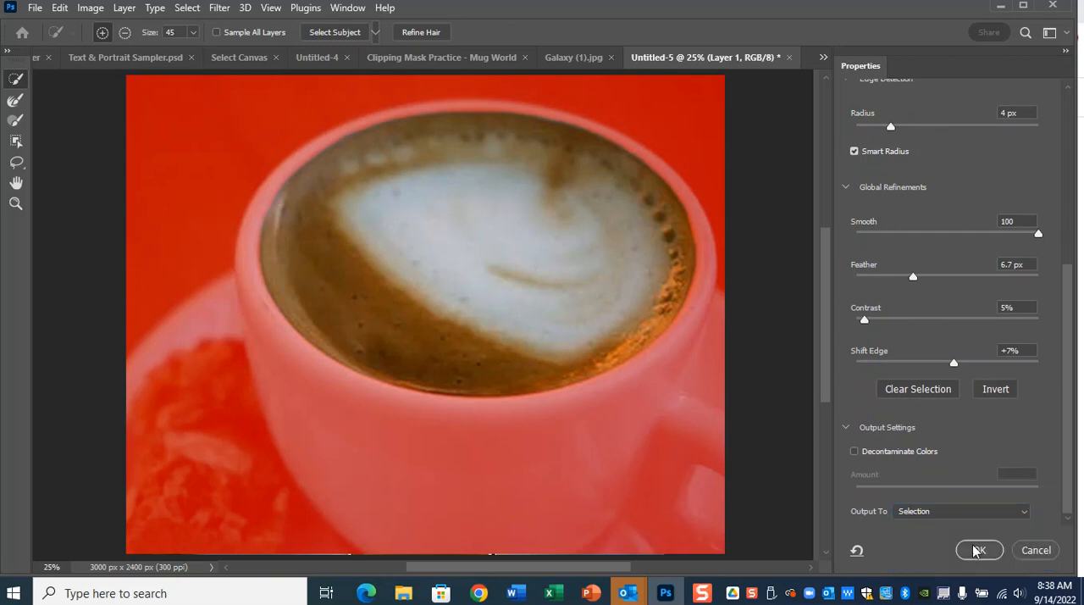
left_click(965, 552)
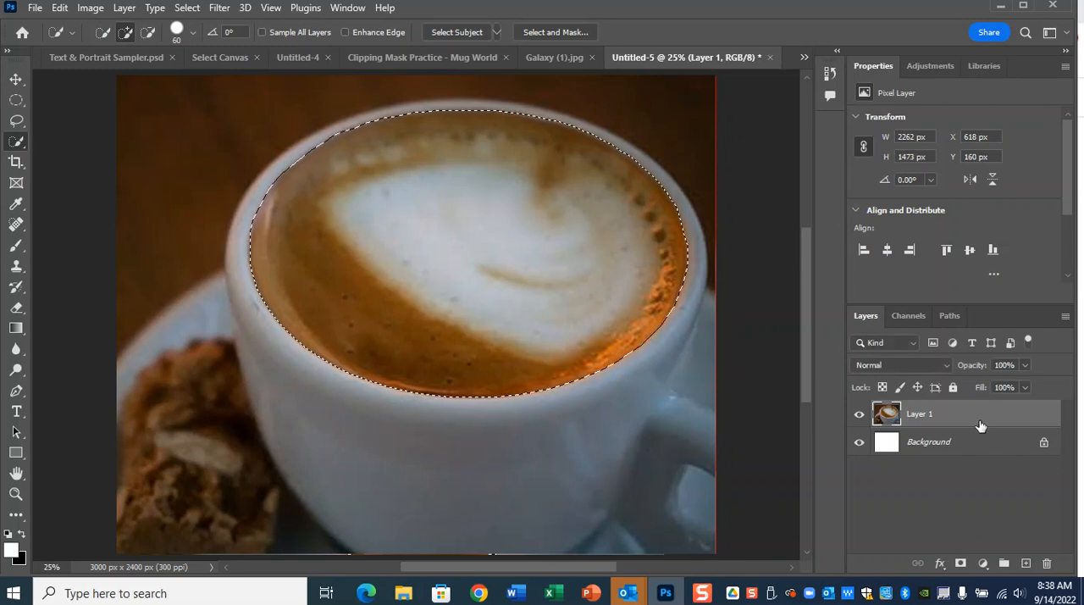
key("ctrl+shift+alt+n")
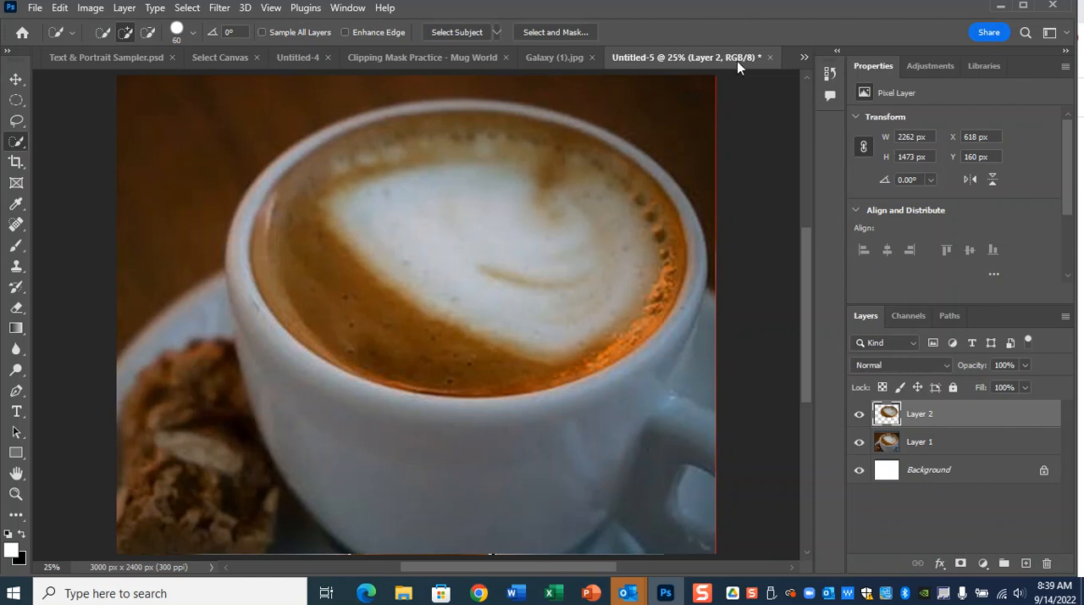
left_click(565, 61)
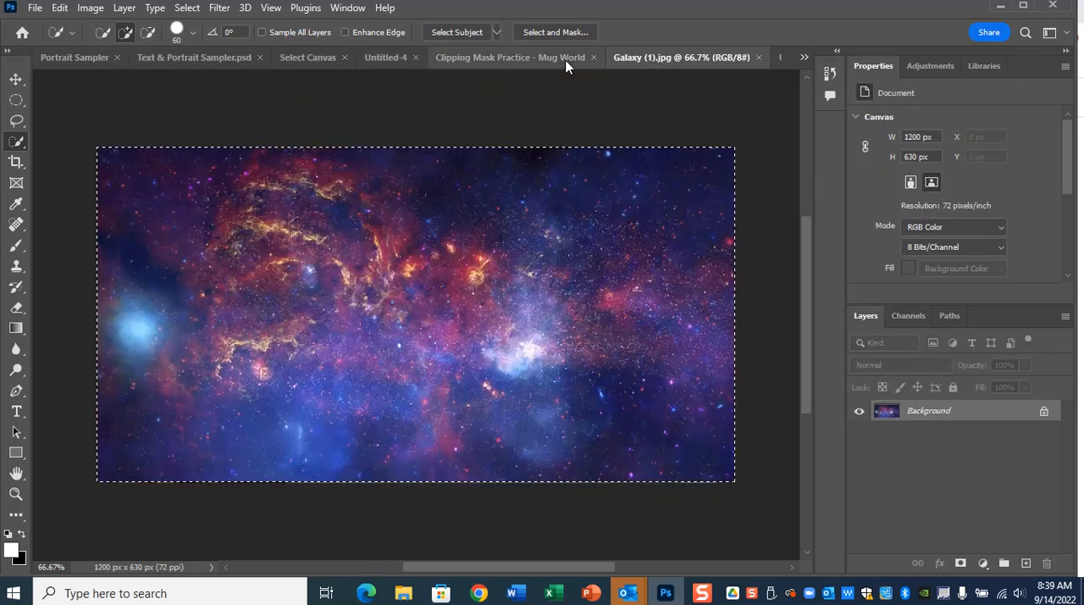
left_click(16, 78)
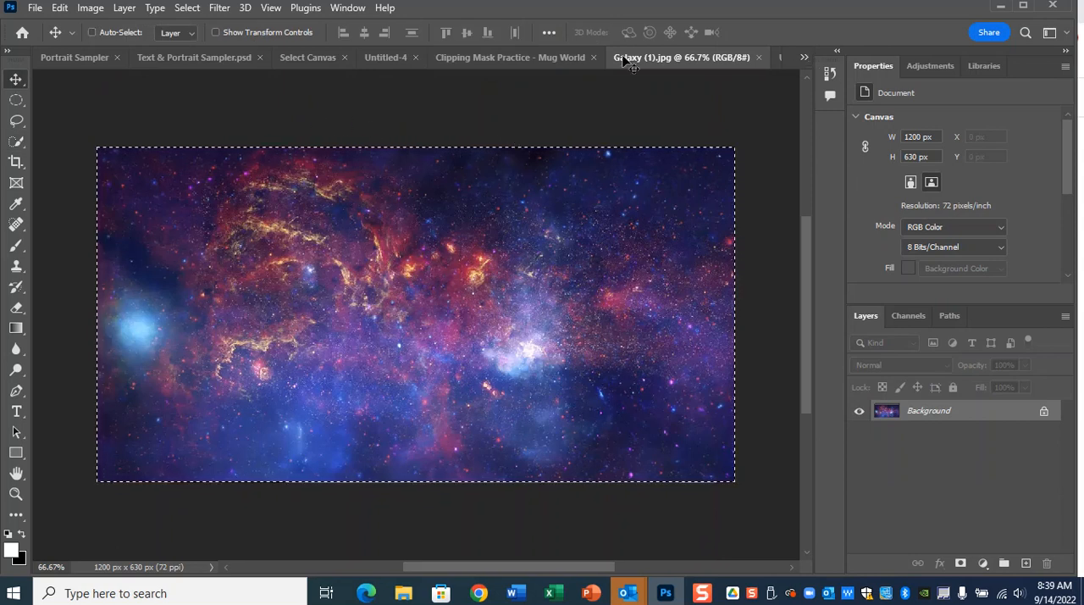
key("c")
left_click(803, 58)
left_click(867, 274)
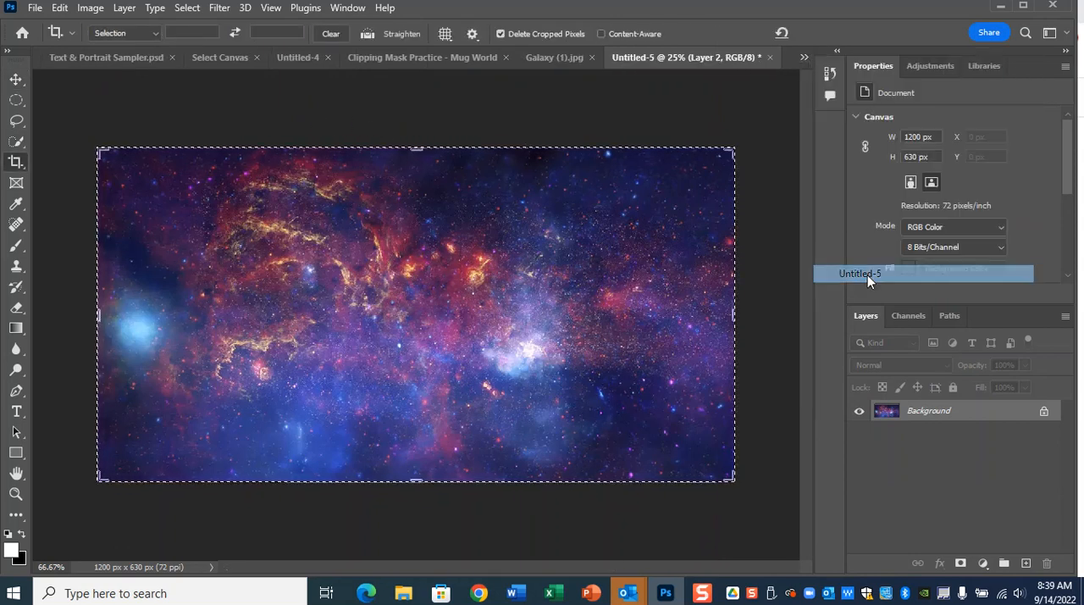
key("ctrl+v")
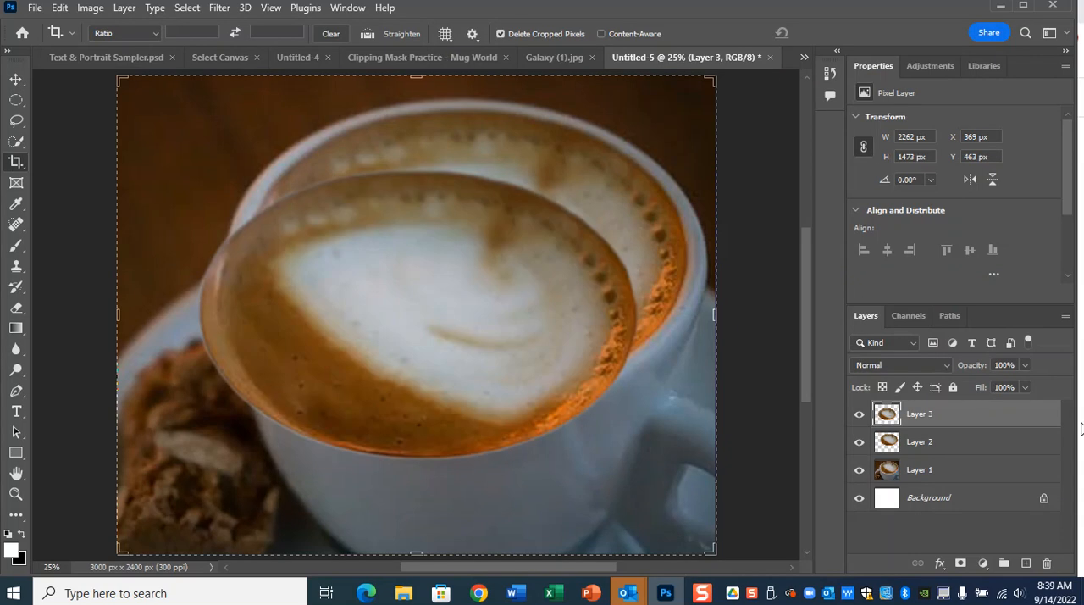
key("ctrl+z")
Copy the whole Galaxy (1).jpg image and paste it as a new top layer in the Untitled-5 mug document.
left_click(804, 58)
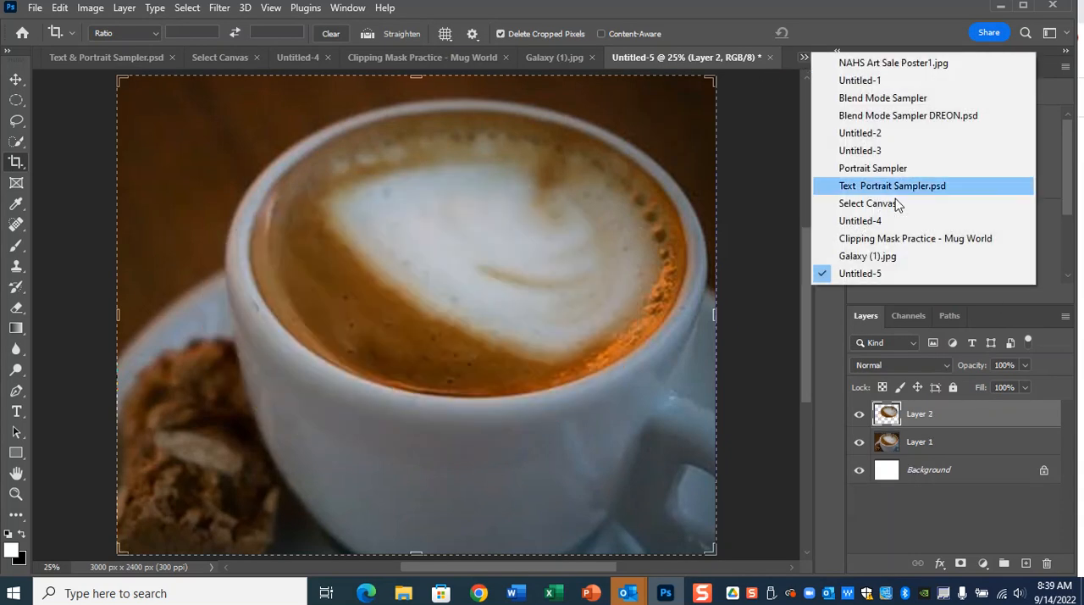
left_click(895, 262)
key("v")
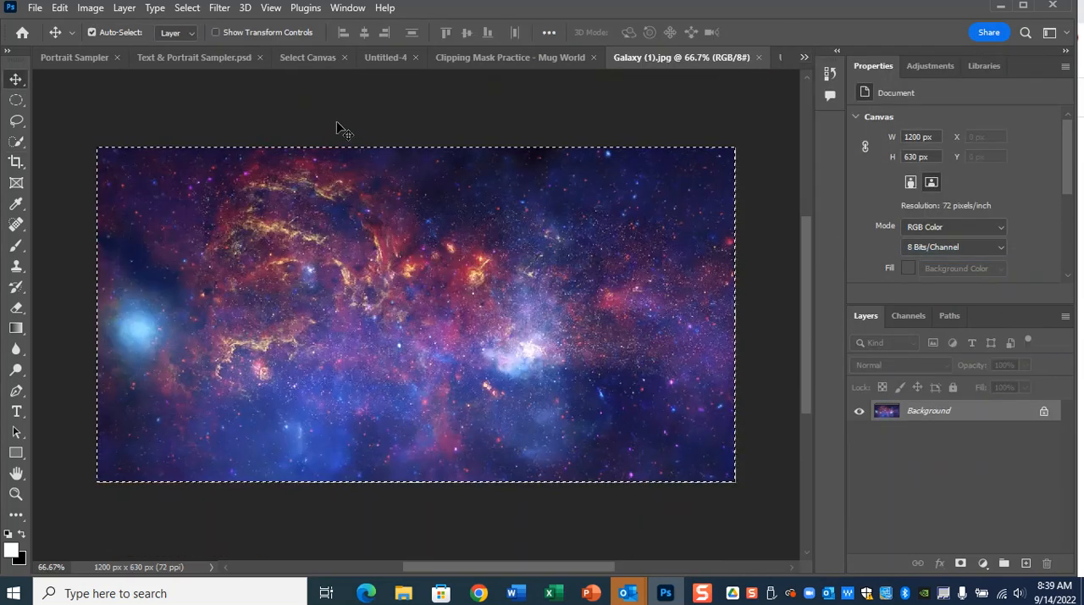
left_click(187, 8)
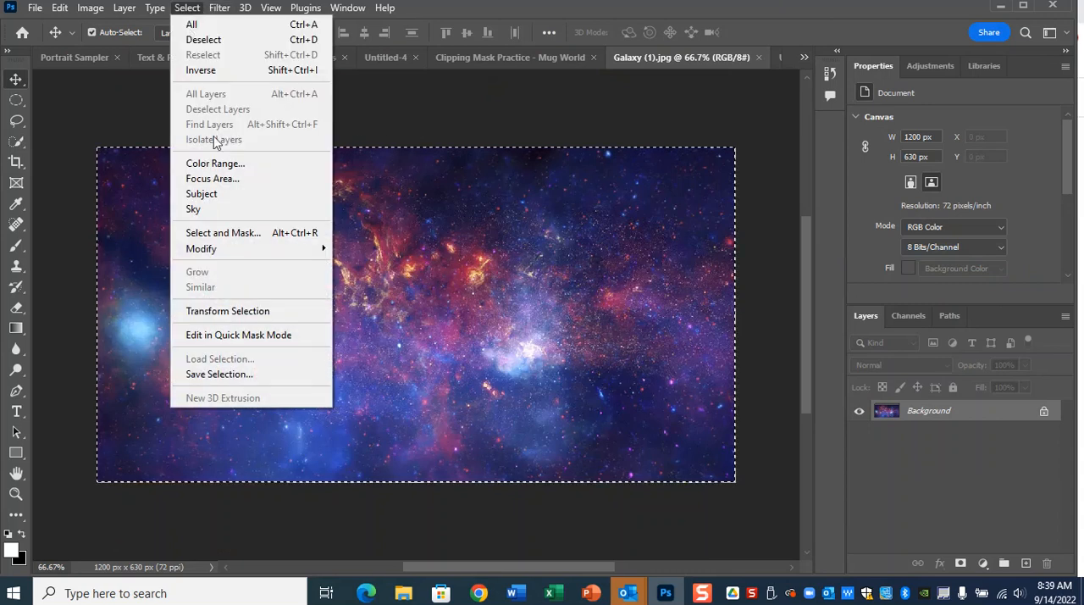
left_click(200, 39)
key("ctrl+a")
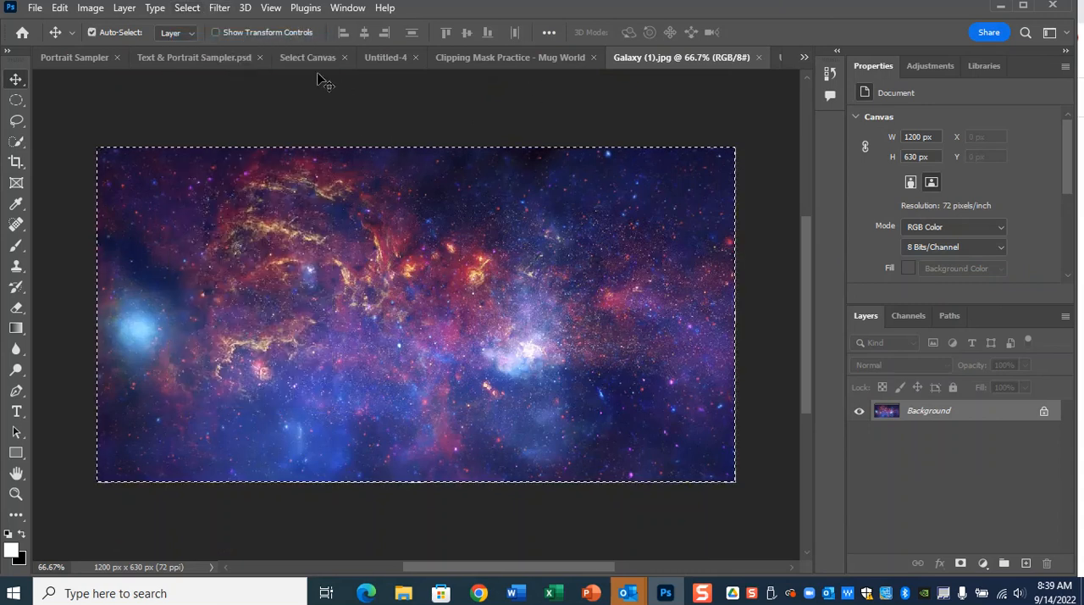
left_click(804, 56)
left_click(891, 271)
key("ctrl+v")
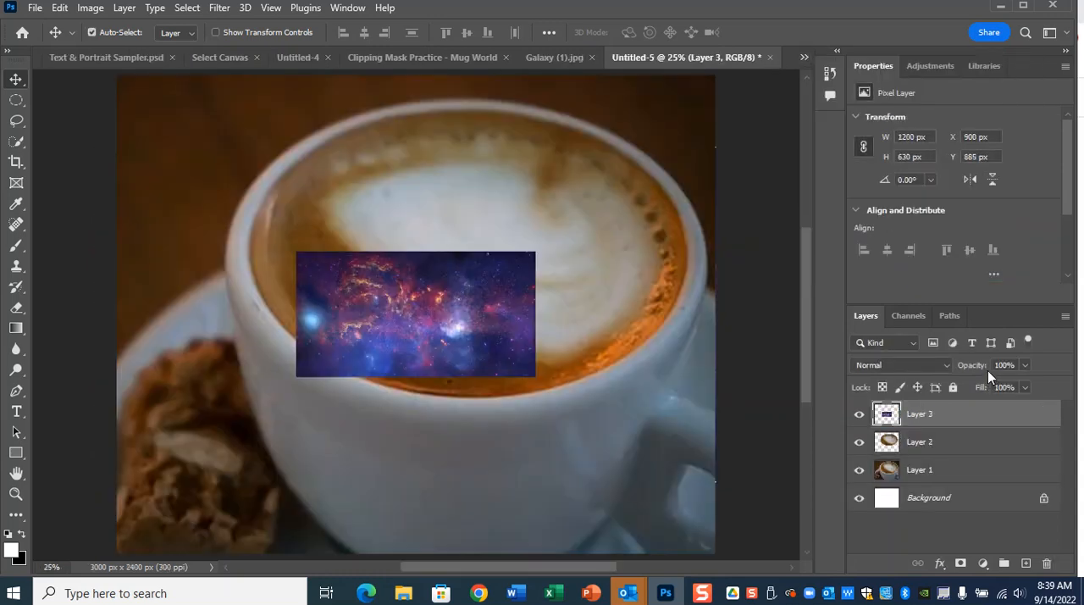
Scale the galaxy layer to about 3095 x 1626 px and position it so it covers the whole coffee surface.
key("ctrl+t")
left_click_drag(536, 251, 684, 163)
left_click_drag(541, 281, 583, 210)
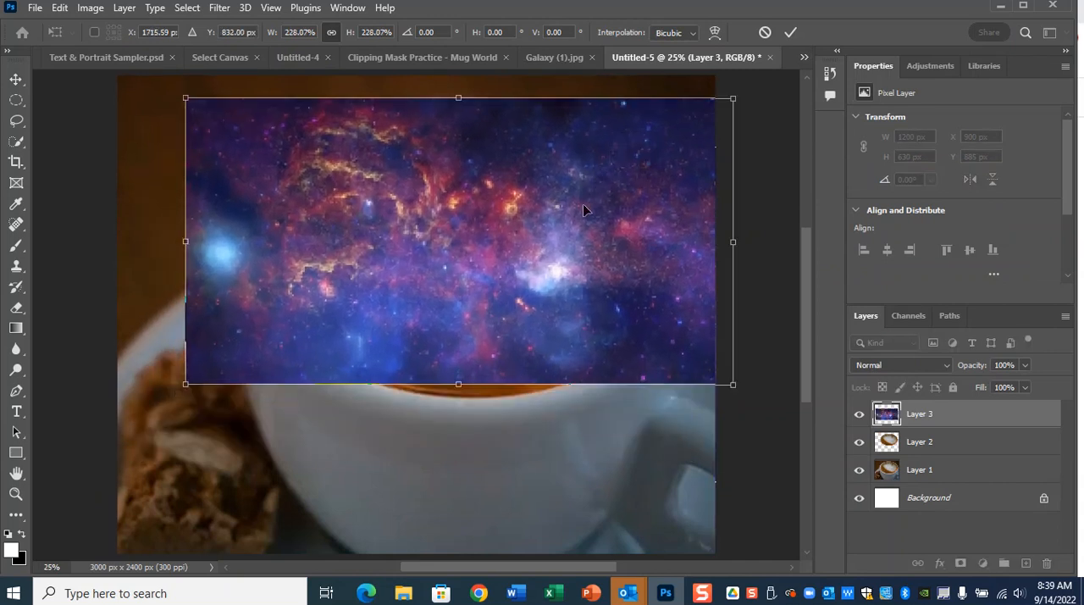
left_click_drag(733, 386, 765, 403)
key("Return")
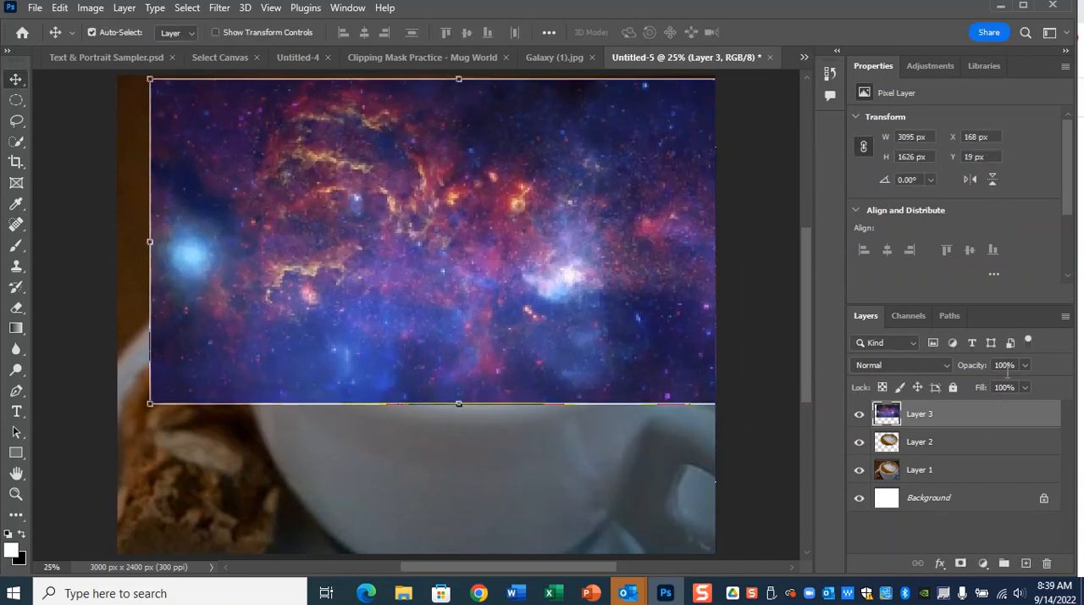
Clip the galaxy layer to the cut-out coffee layer beneath it with a clipping mask.
right_click(998, 417)
left_click(871, 325)
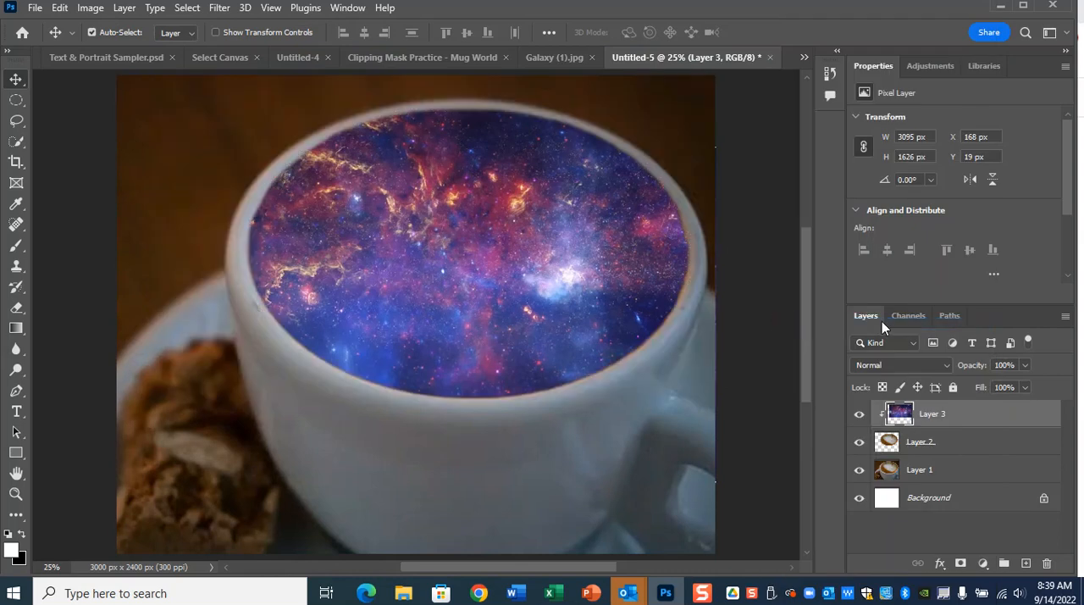
key("ctrl+minus")
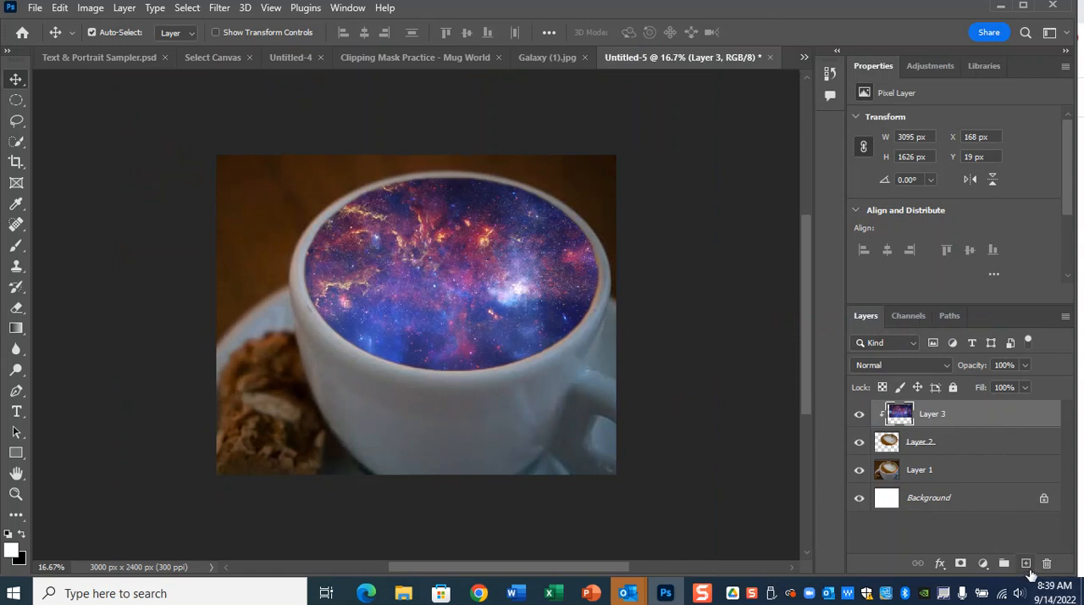
key("ctrl")
key("ctrl")
key("ctrl")
Add an empty layer above the galaxy and set the soft round Brush tool's size to 700 px.
left_click(1027, 564)
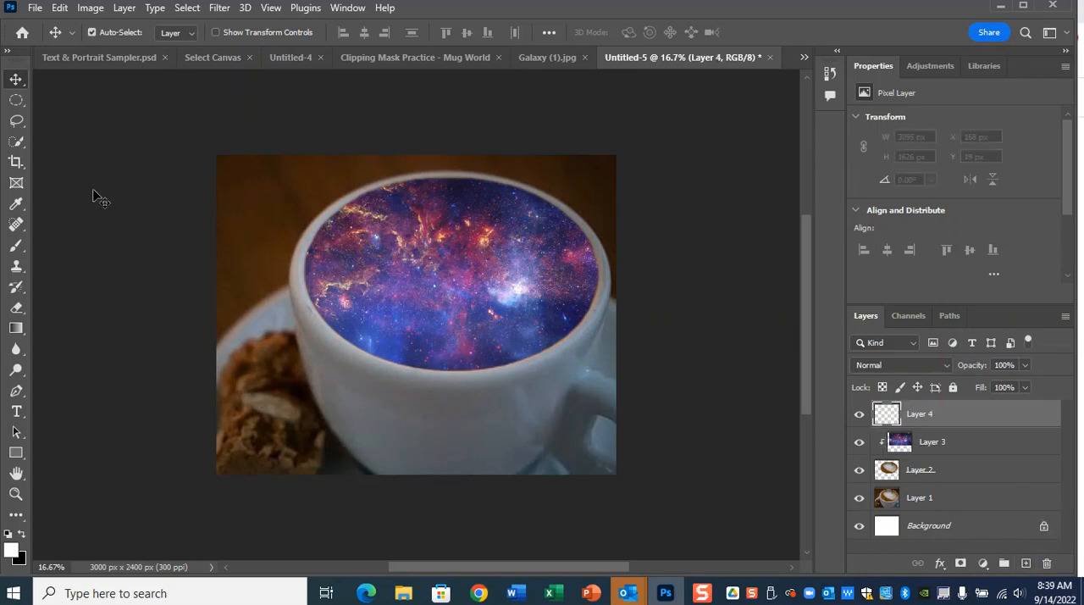
right_click(16, 245)
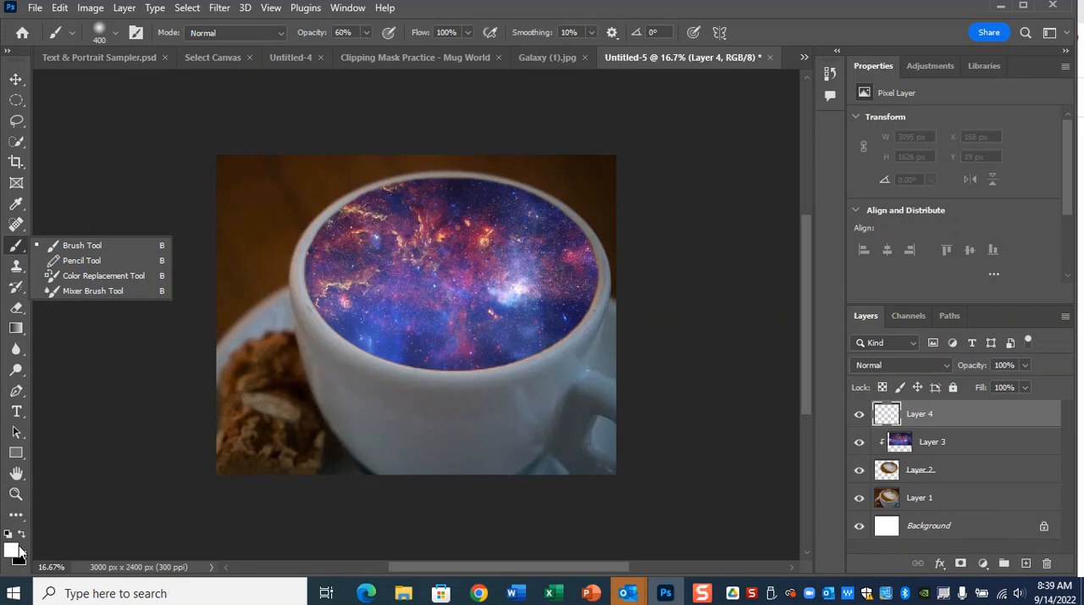
left_click(65, 252)
key("bracketright")
key("bracketright")
key("bracketright")
mouse_move(375, 194)
left_mouse_down()
mouse_move(307, 218)
mouse_move(453, 172)
mouse_move(423, 171)
mouse_move(331, 252)
left_mouse_up()
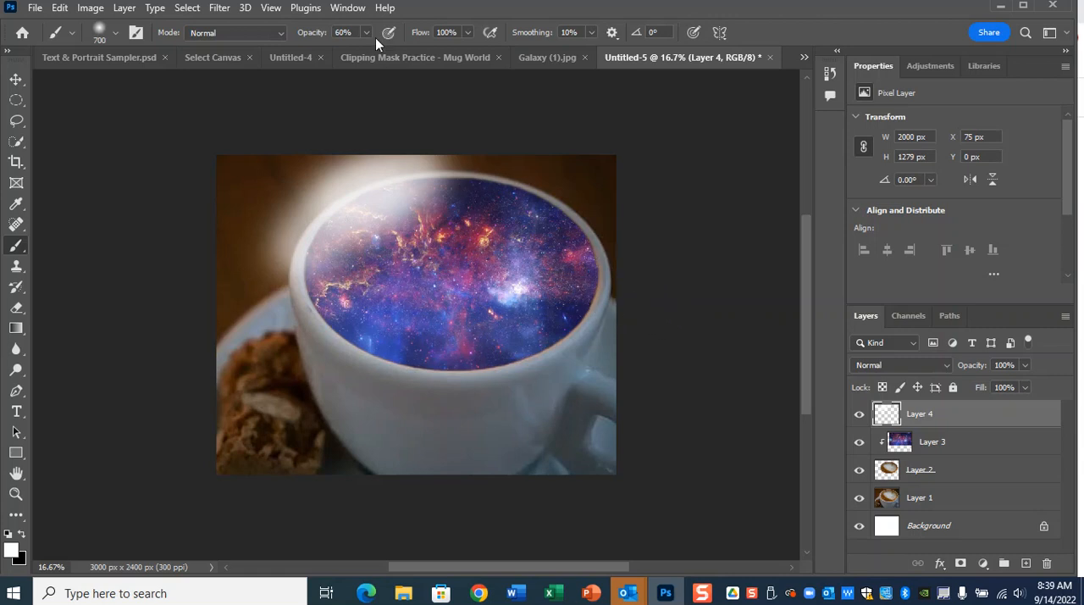
key("ctrl+z")
key("ctrl+z")
key("ctrl+z")
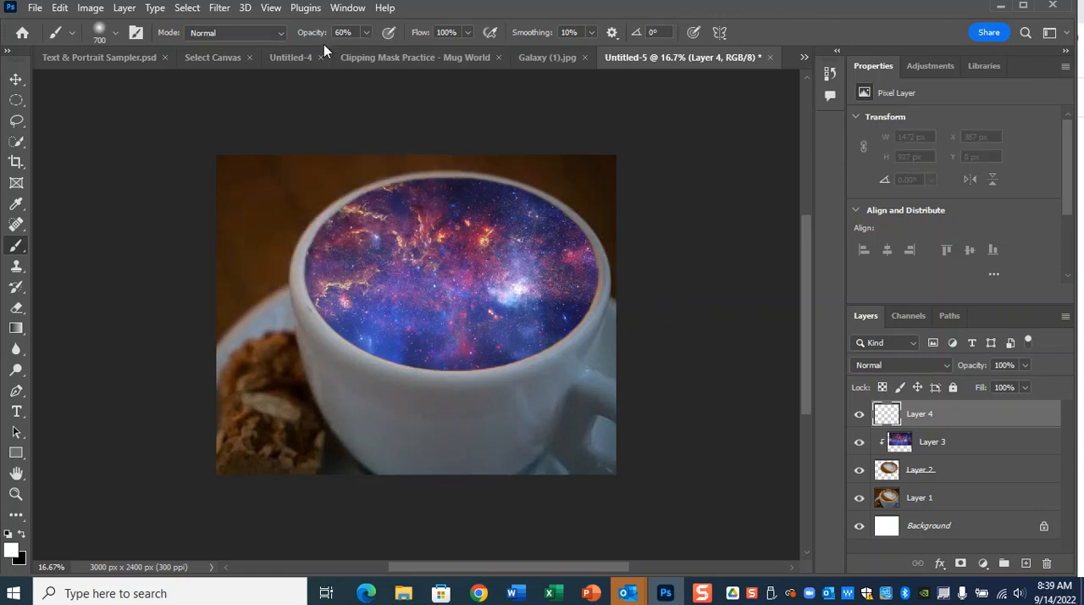
Set the brush opacity to 23%.
left_click(367, 32)
left_click_drag(367, 50, 339, 51)
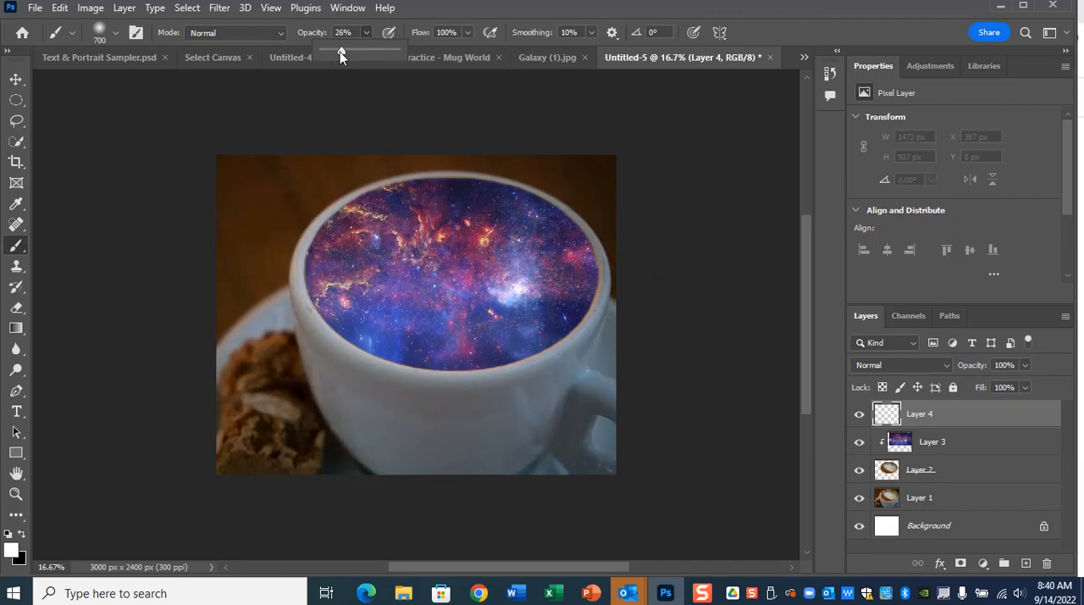
left_click(99, 38)
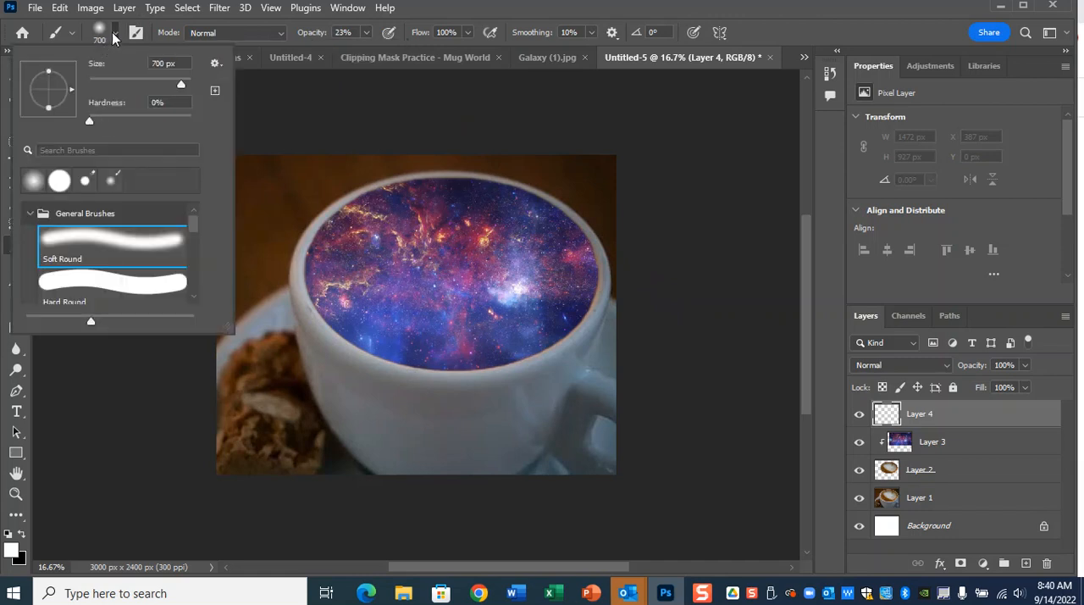
left_click(117, 36)
mouse_move(332, 187)
left_mouse_down()
mouse_move(431, 174)
mouse_move(191, 271)
mouse_move(438, 175)
mouse_move(222, 347)
mouse_move(466, 177)
mouse_move(381, 211)
left_mouse_up()
left_click(24, 536)
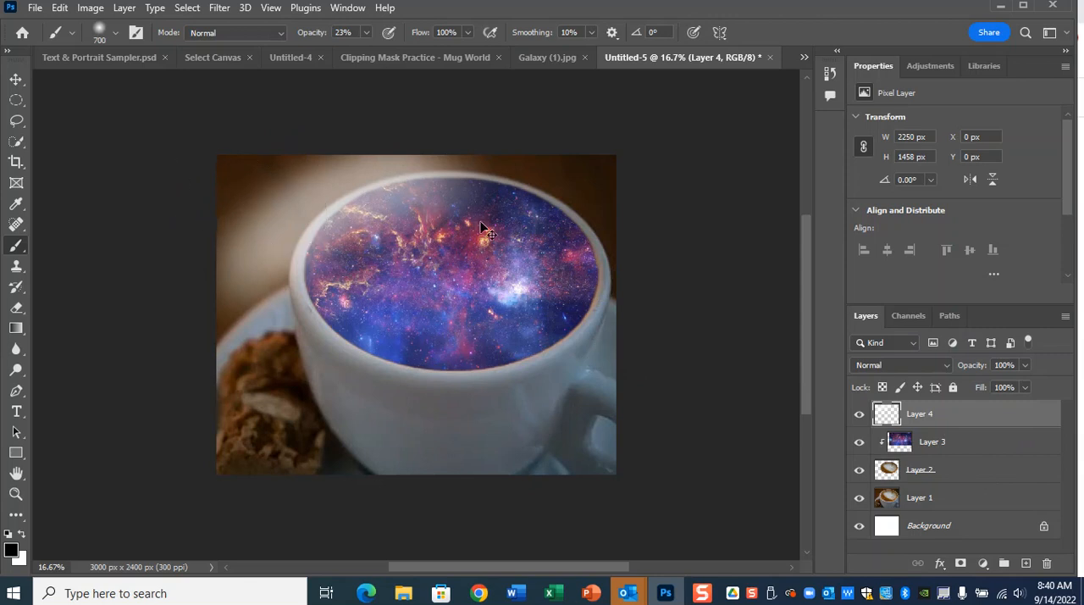
key("ctrl+z")
key("ctrl+z")
key("ctrl+z")
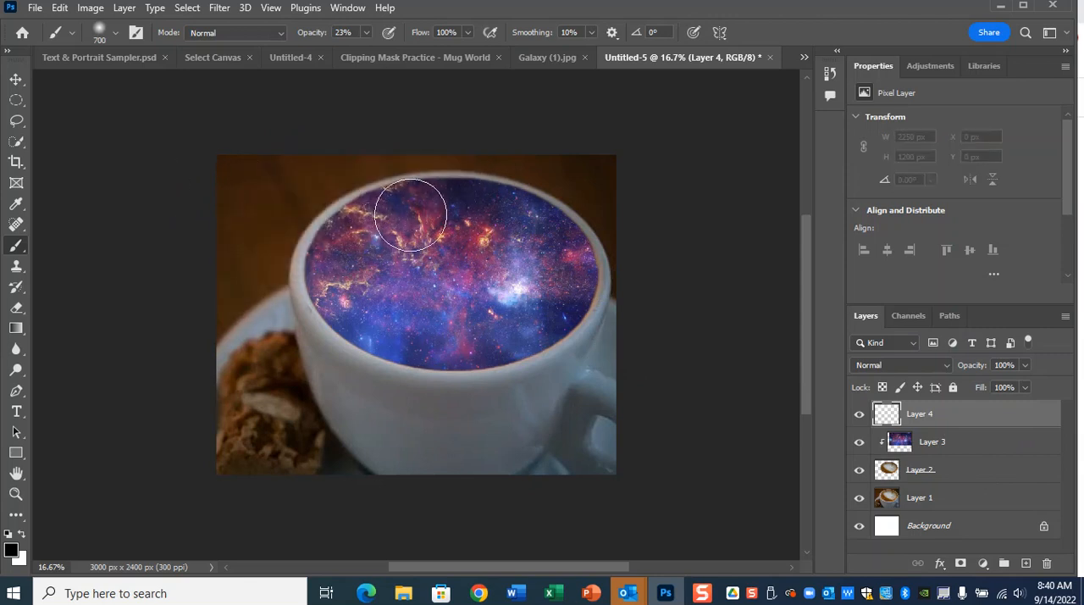
left_click(22, 532)
Paint a soft white highlight over the galaxy's upper-left area and clip the highlight layer to the coffee shape.
mouse_move(431, 218)
left_mouse_down()
mouse_move(416, 189)
mouse_move(319, 261)
mouse_move(327, 229)
mouse_move(462, 181)
mouse_move(339, 189)
mouse_move(327, 235)
left_mouse_up()
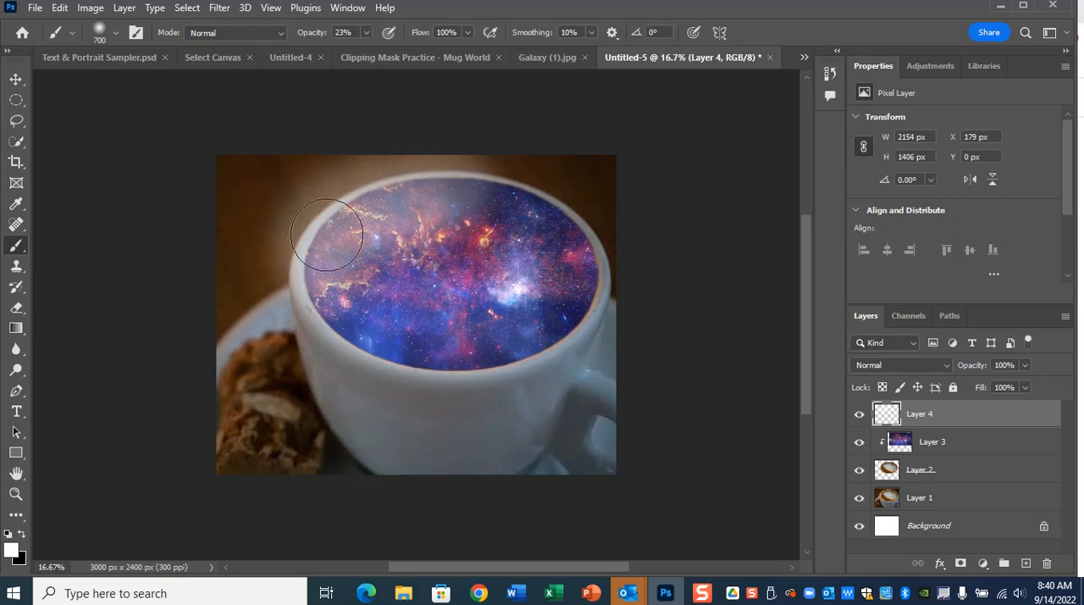
right_click(974, 413)
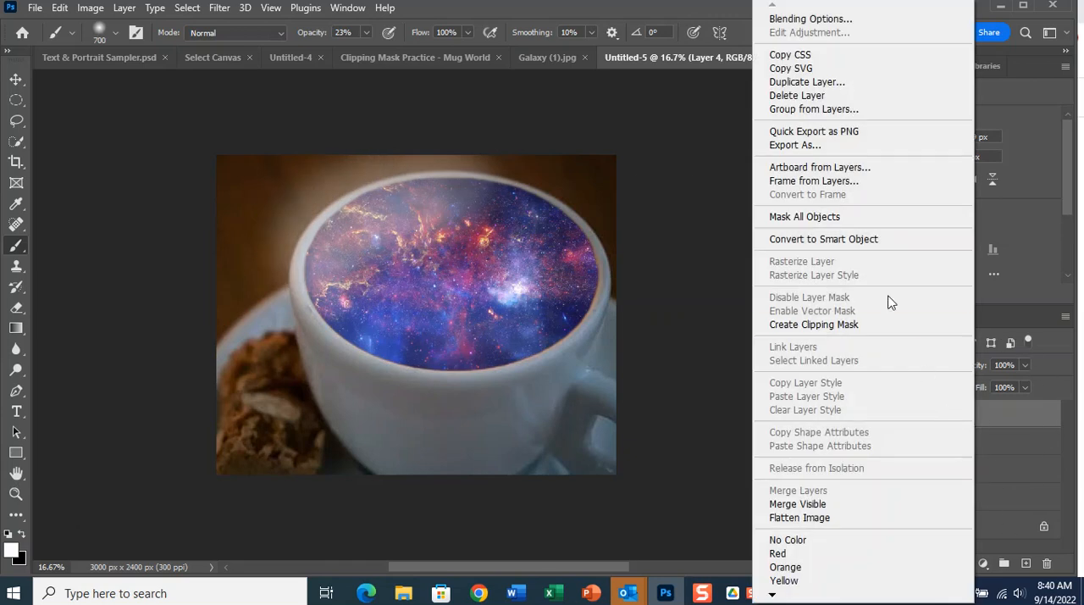
left_click(875, 326)
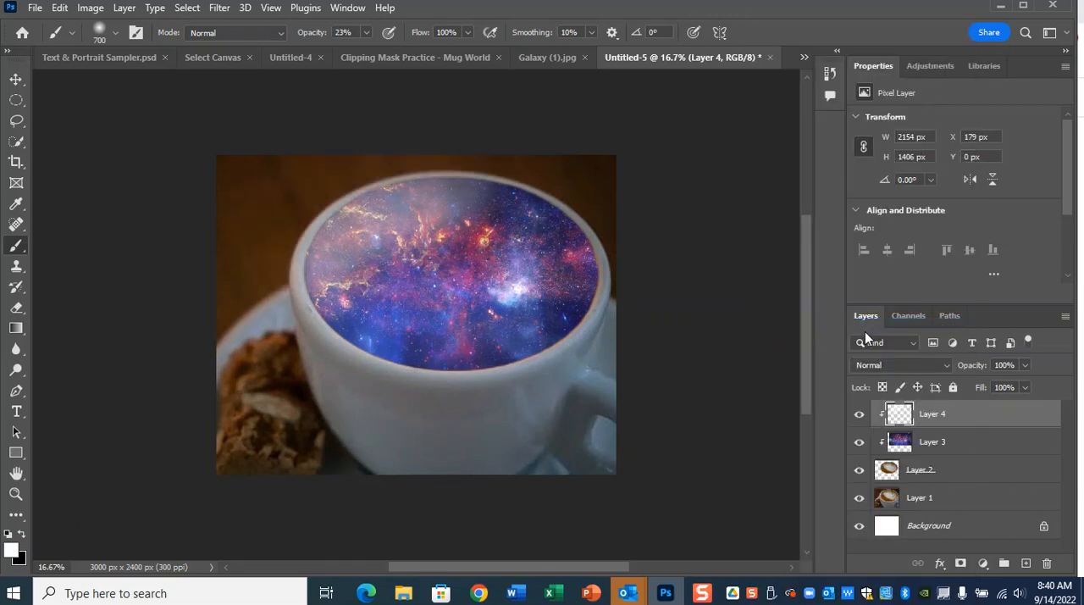
Set the highlight layer's blend mode to Overlay and compare the image with that layer hidden and shown.
left_click(859, 415)
left_click(859, 414)
left_click(859, 415)
left_click(858, 415)
left_click(859, 415)
left_click(859, 415)
left_click(887, 371)
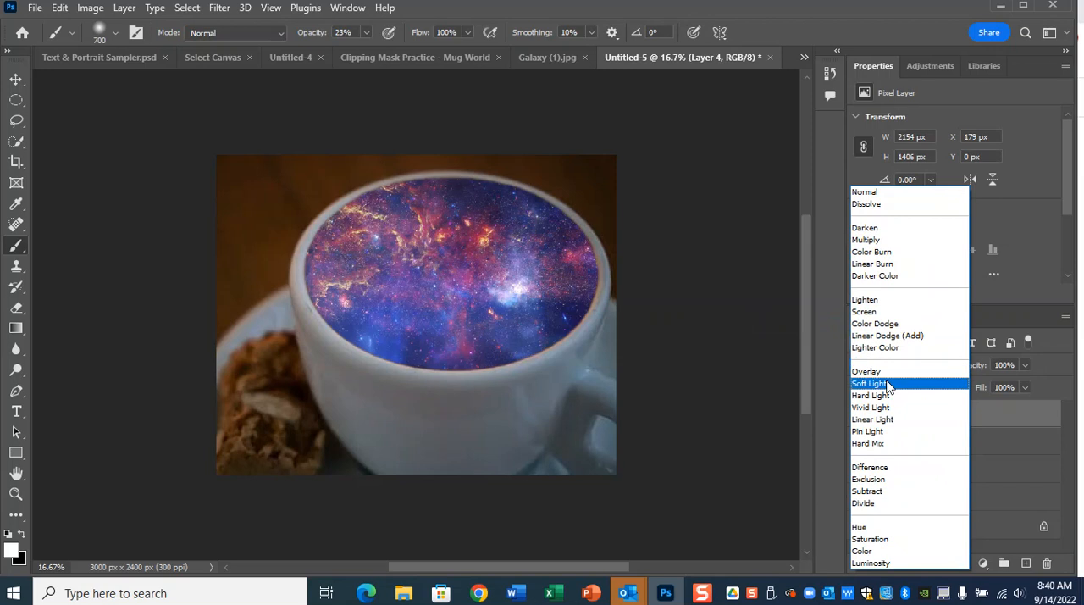
left_click(885, 372)
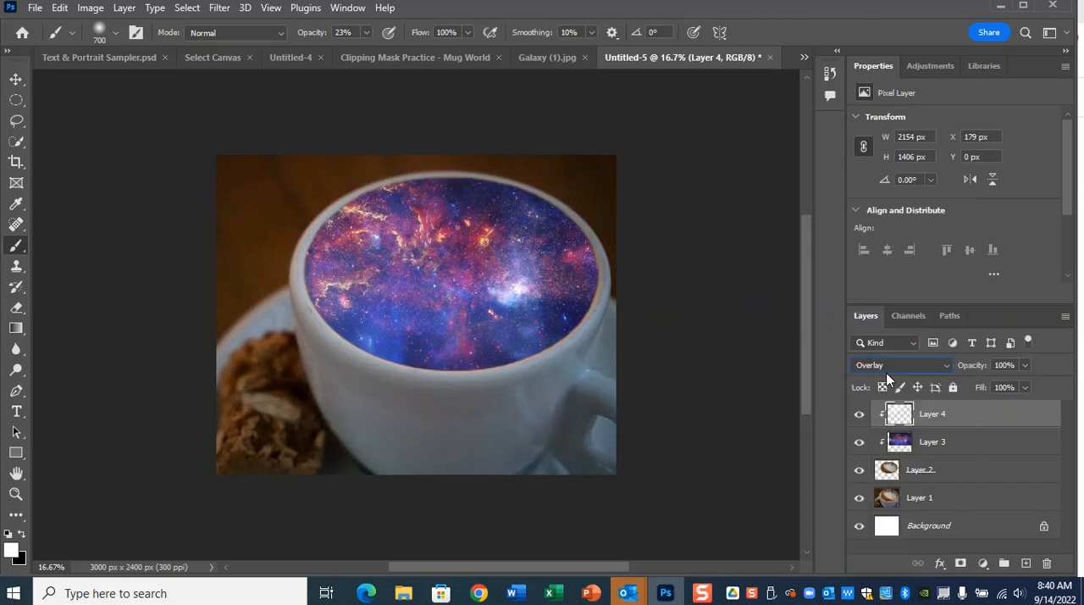
left_click(861, 415)
left_click(860, 415)
left_click(860, 415)
left_click(861, 415)
Add a new top layer and paint soft black shading over the galaxy's lower-right edge and the mug below.
left_click(1028, 563)
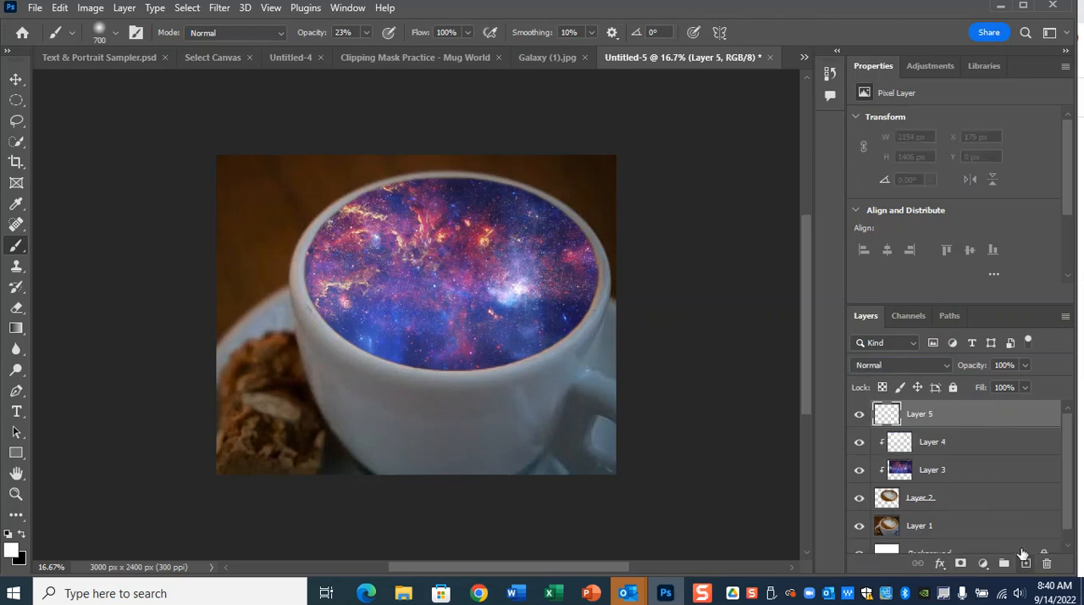
left_click_drag(597, 288, 440, 410)
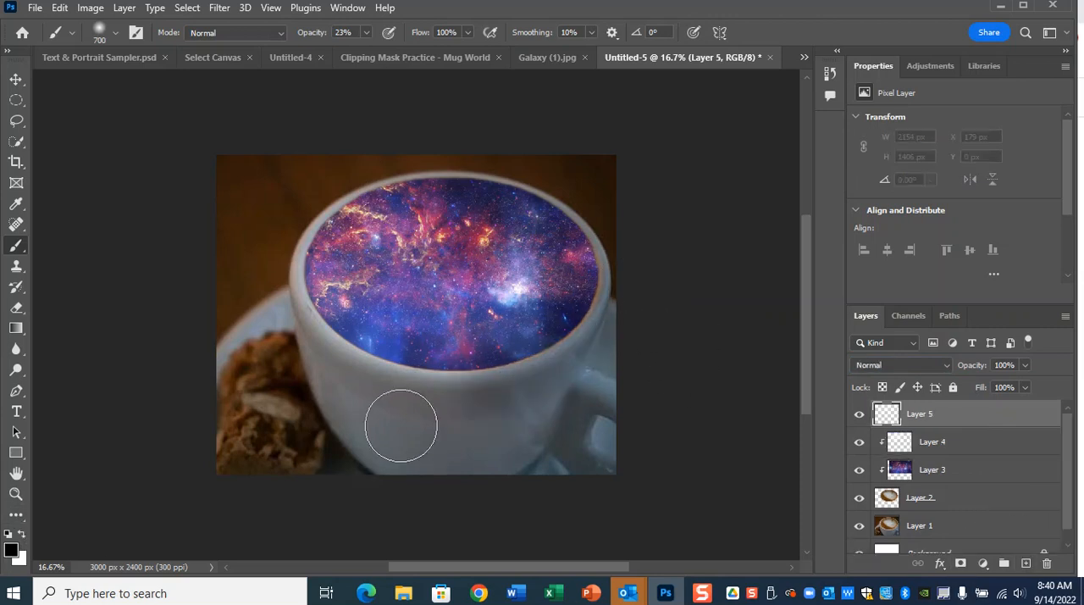
left_click_drag(607, 264, 443, 429)
left_click_drag(634, 264, 467, 460)
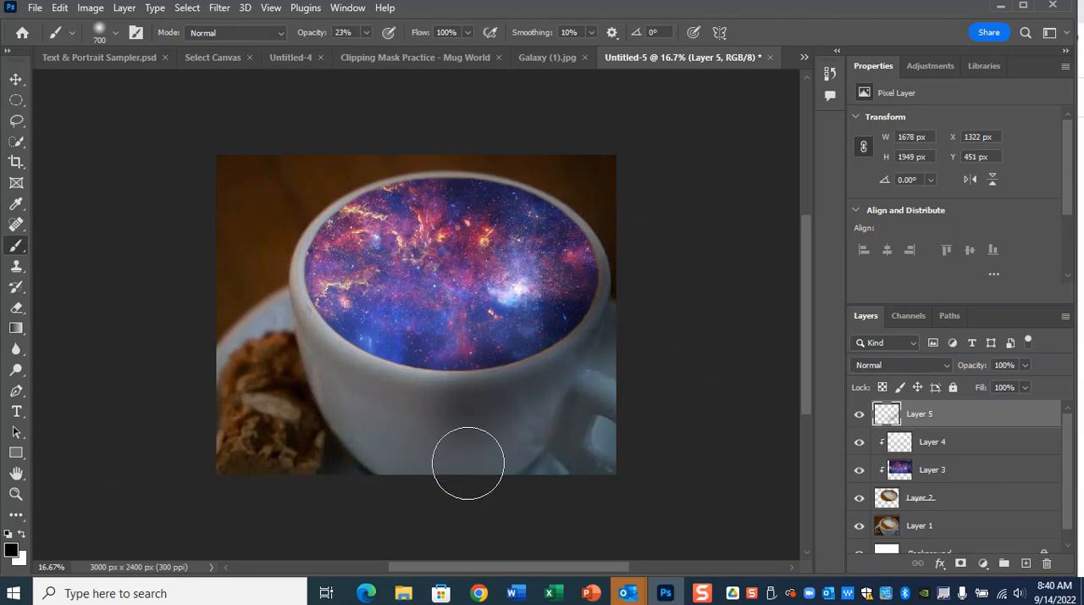
left_click_drag(593, 286, 387, 452)
left_click_drag(627, 288, 437, 413)
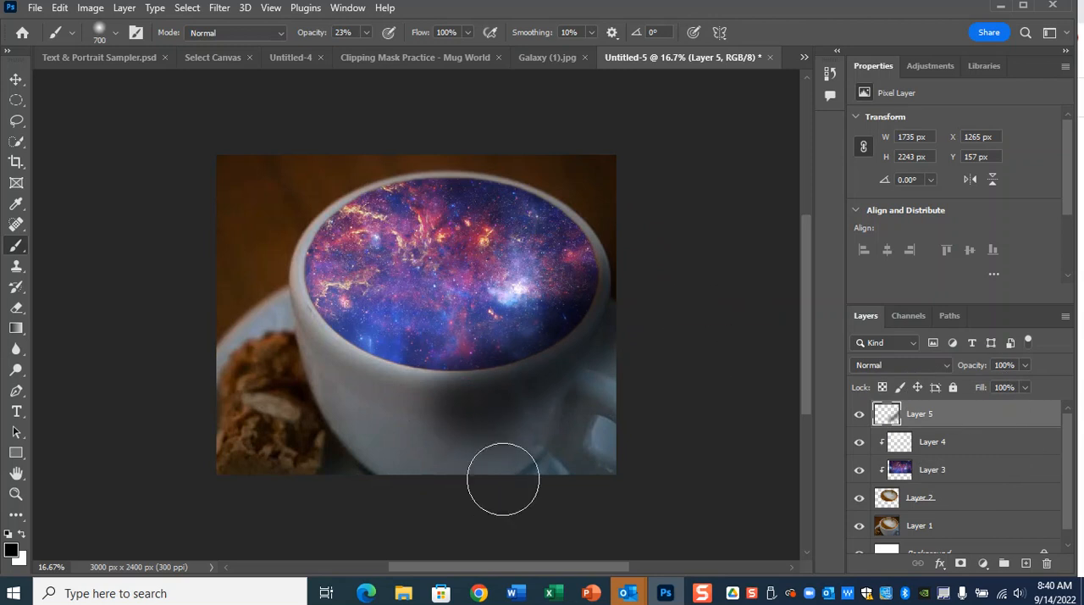
Clip the black shading layer to the coffee shape and set its blend mode to Multiply.
right_click(959, 413)
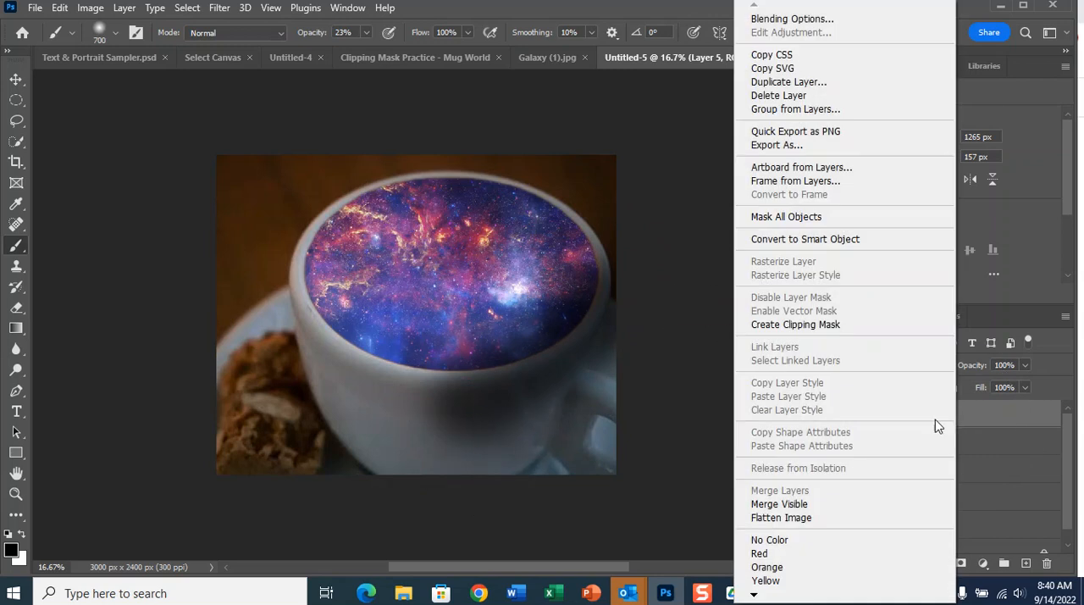
left_click(818, 325)
left_click(859, 413)
left_click(893, 364)
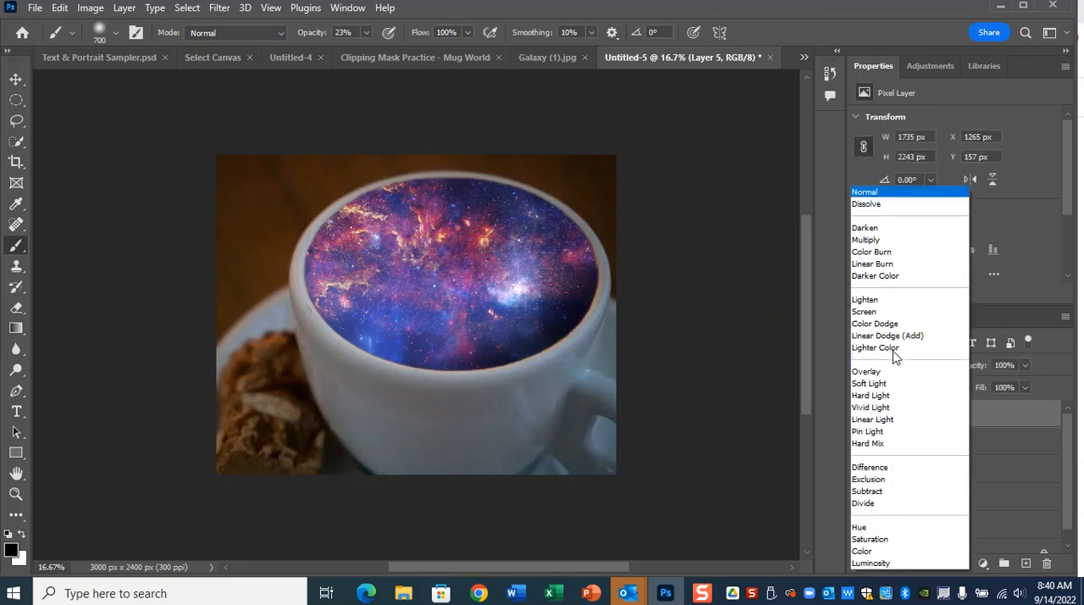
left_click(895, 242)
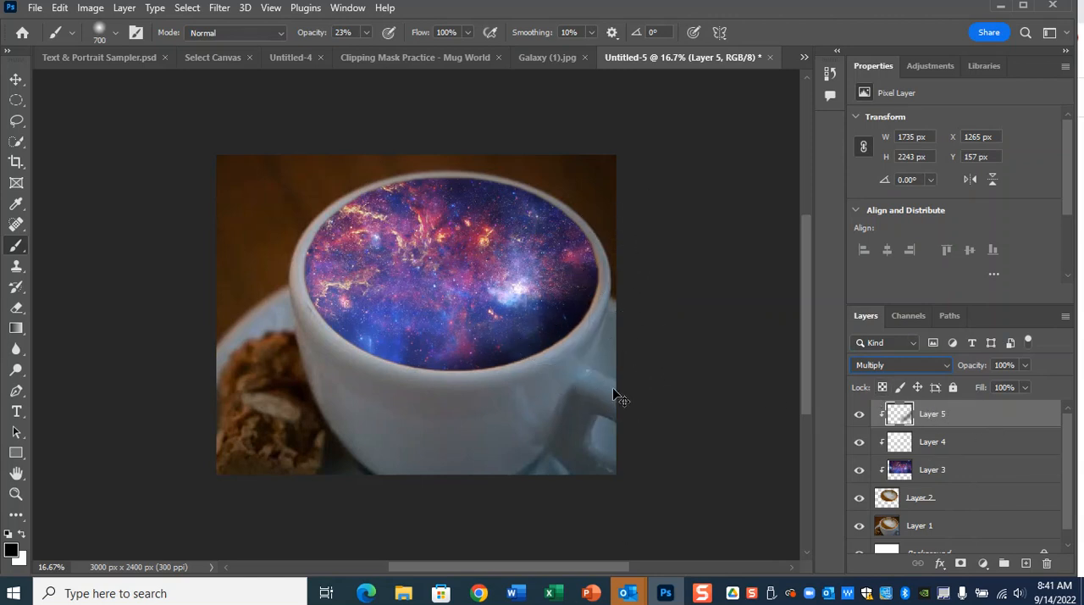
Move the black shading layer further toward the mug's lower right, to X 1466 px and Y 160 px.
left_click(16, 79)
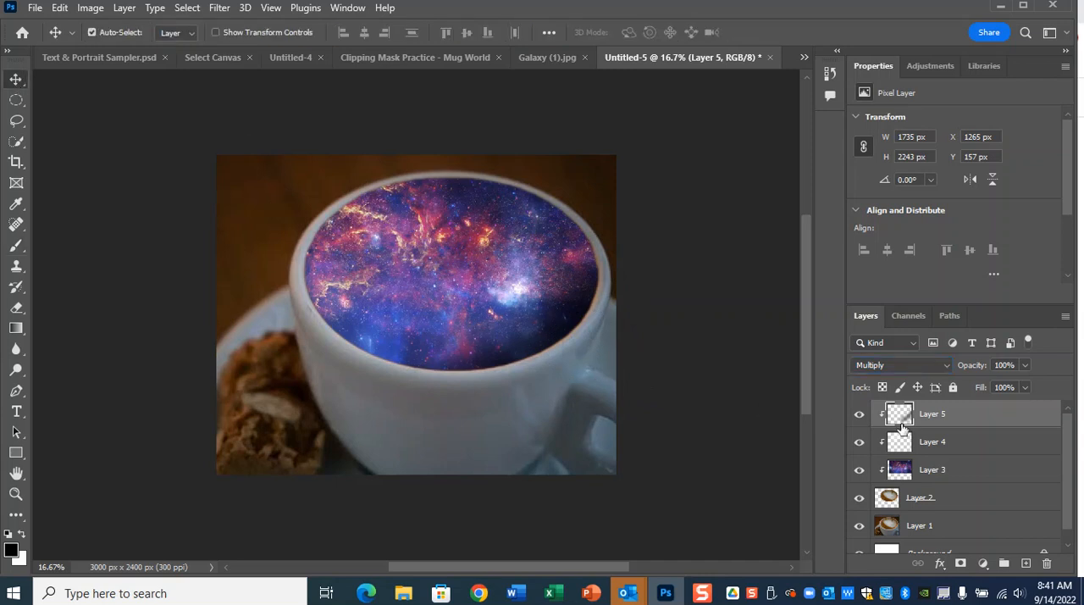
key("ctrl+t")
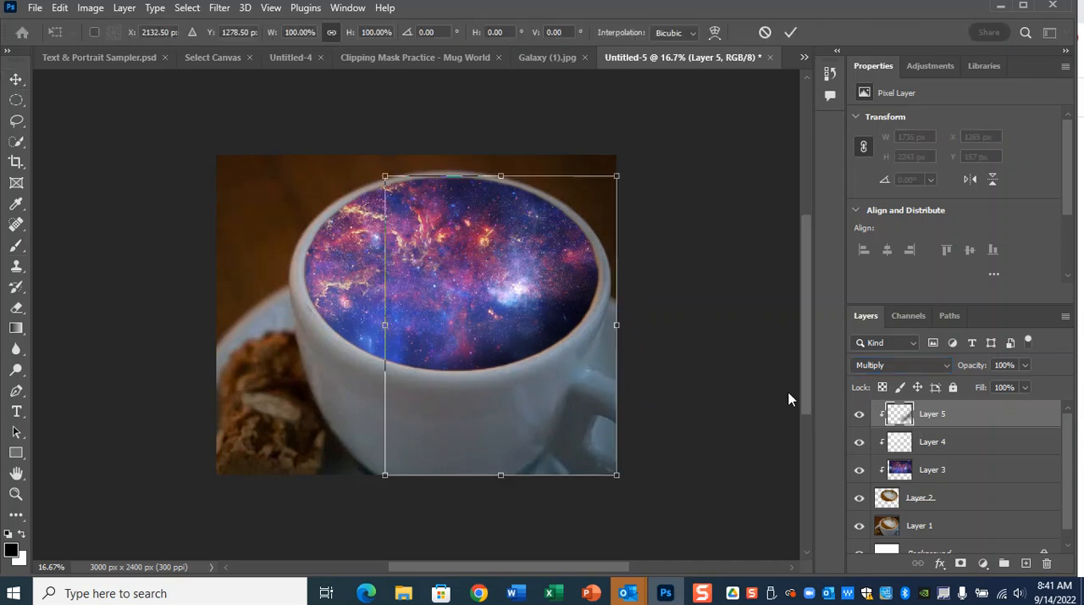
left_click_drag(581, 343, 612, 355)
key("Return")
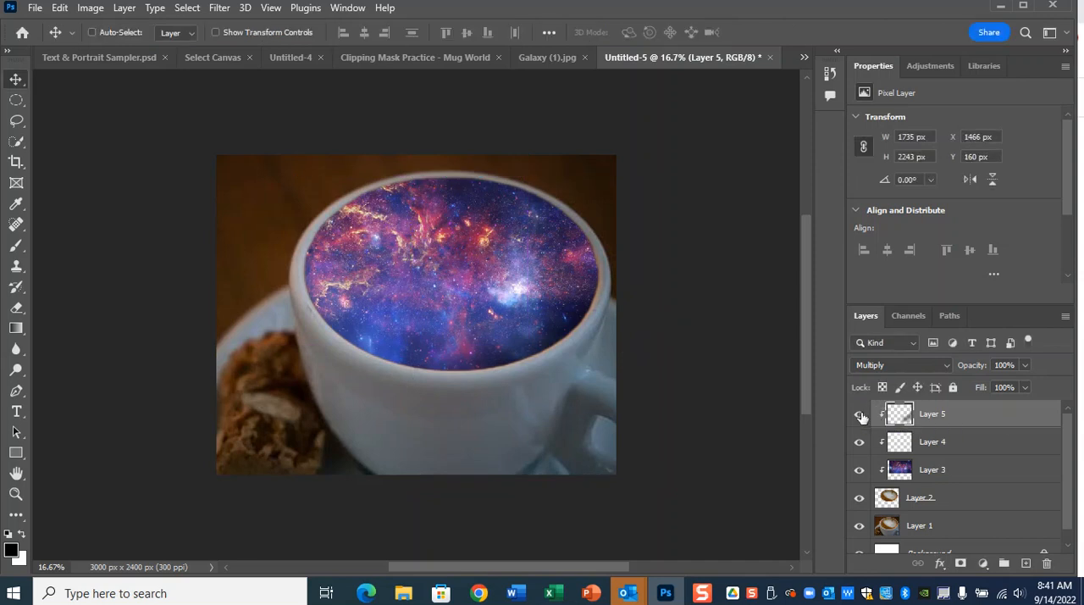
key("ctrl+minus")
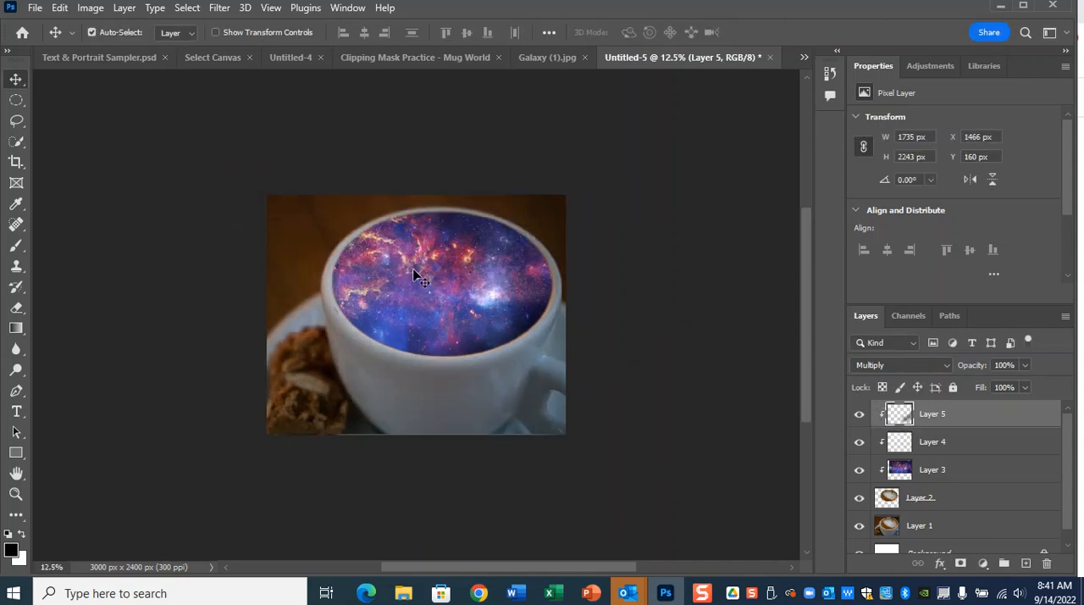
Switch to the Google Slides daily agenda, view the 9/14/22 clipping mask slide full screen, and return to Photoshop.
left_click(1000, 6)
left_click(86, 241)
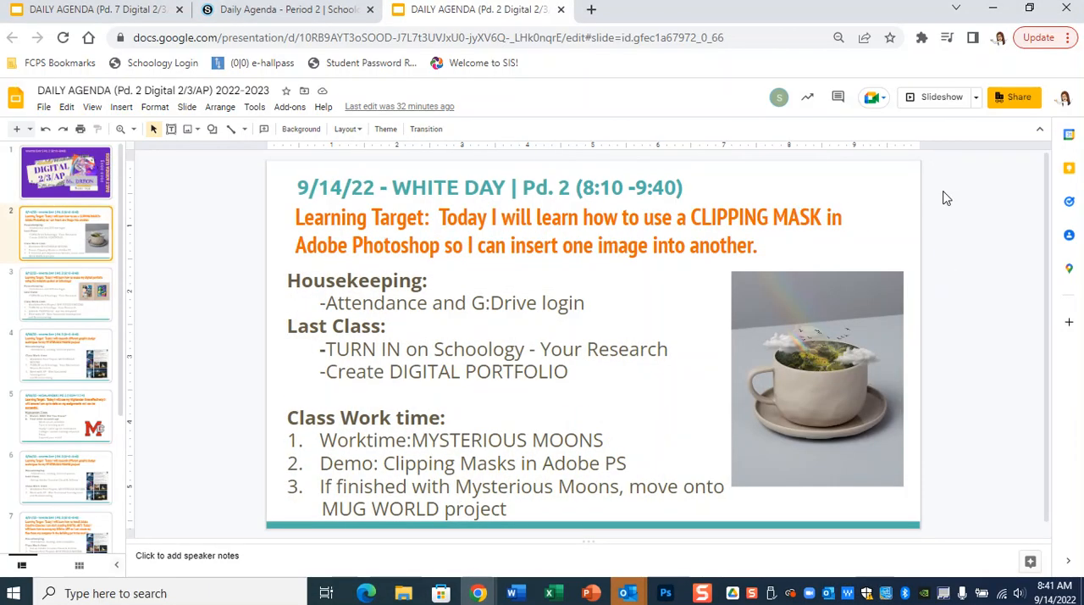
left_click(918, 96)
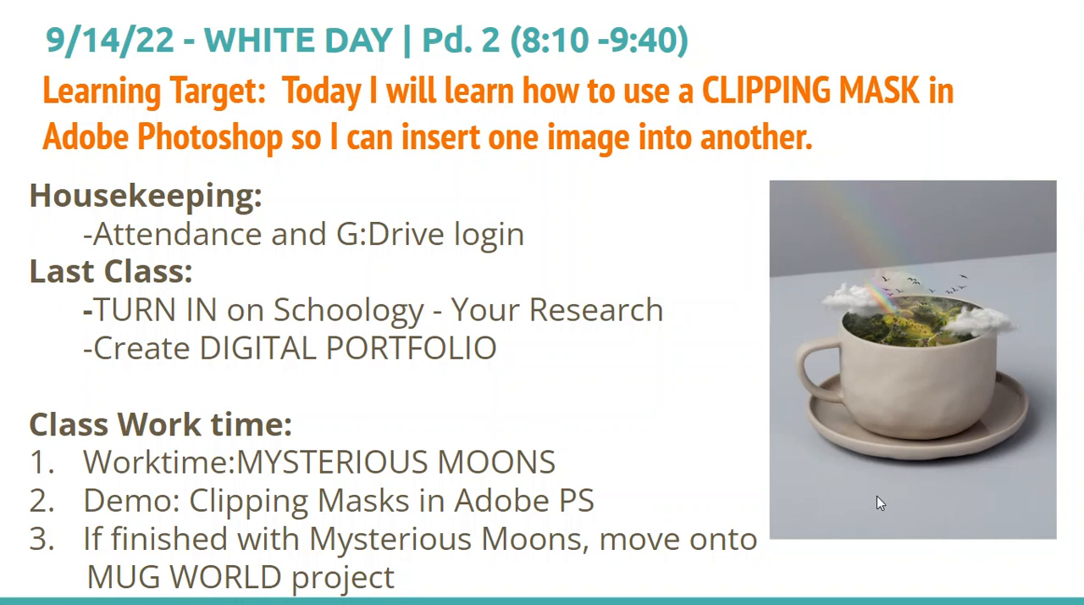
key("Escape")
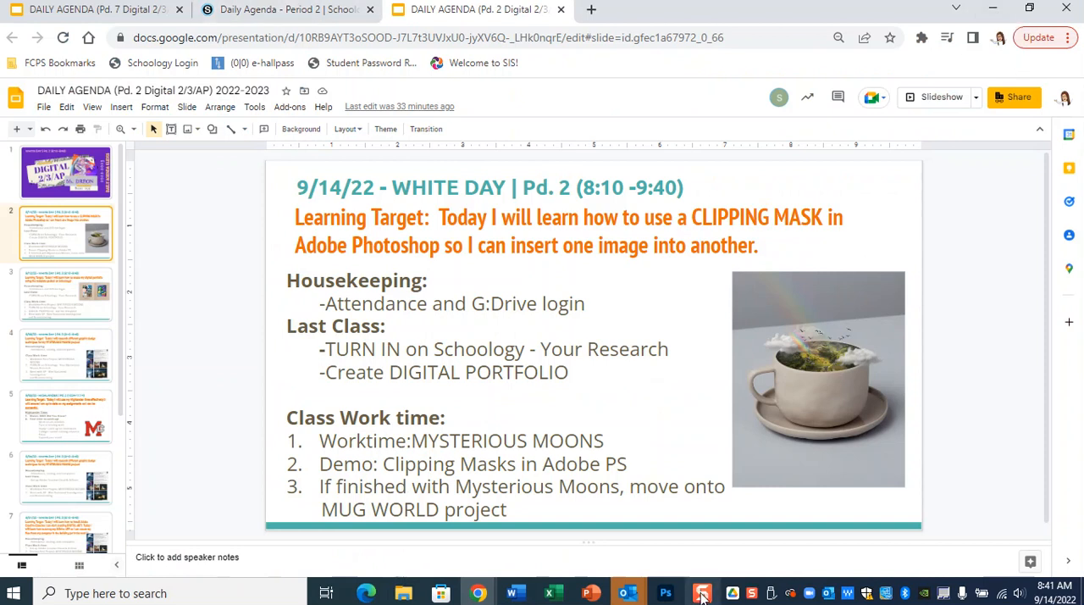
left_click(991, 12)
Hide Layers 1 through 5 and add a new empty layer at the top for brush work.
left_click_drag(859, 414, 860, 526)
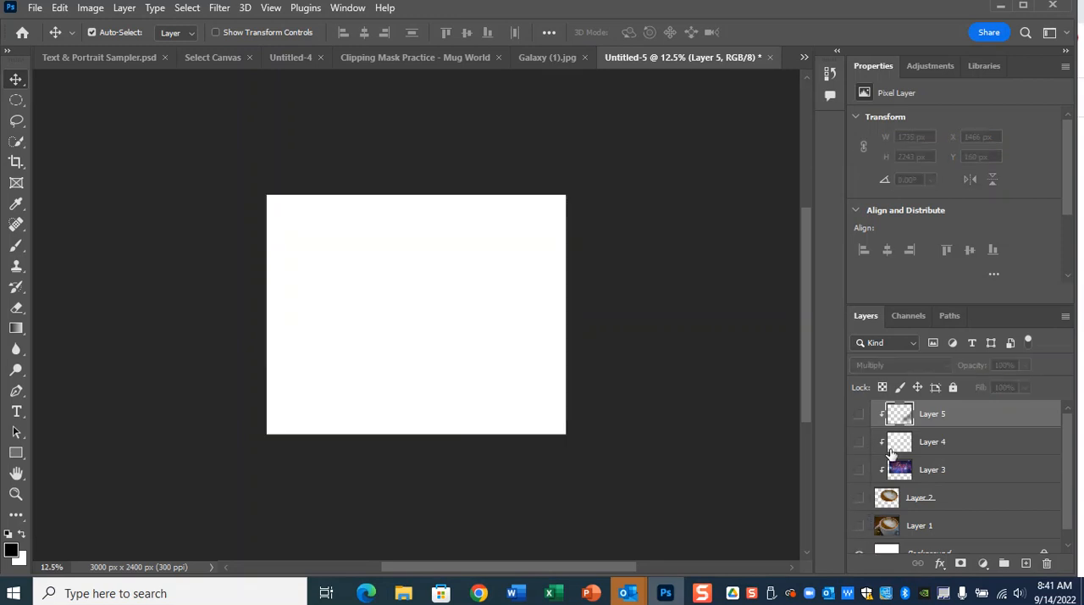
left_click(1025, 563)
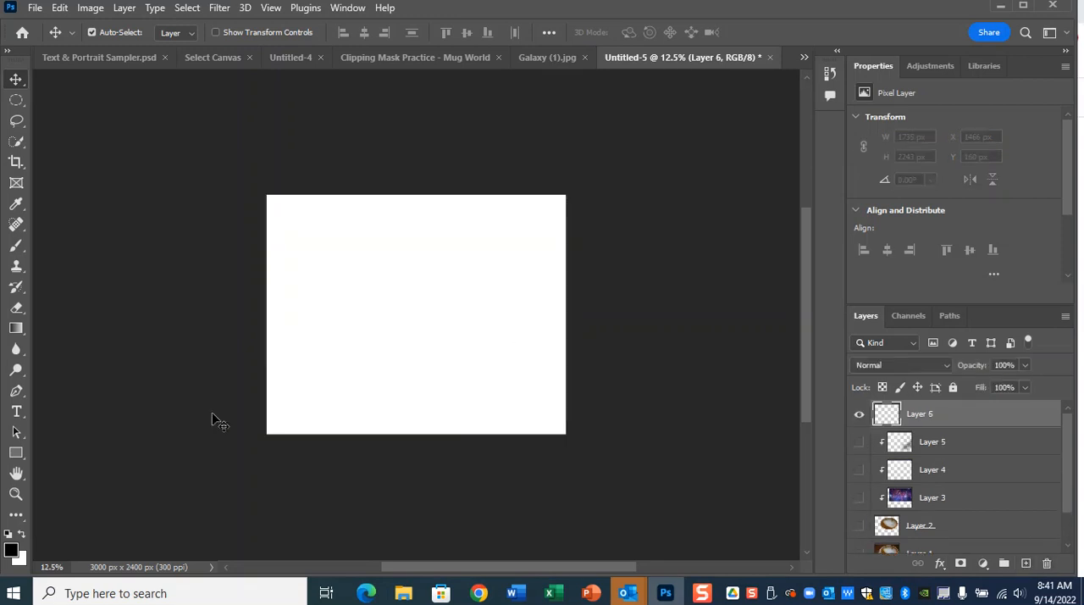
left_click(16, 244)
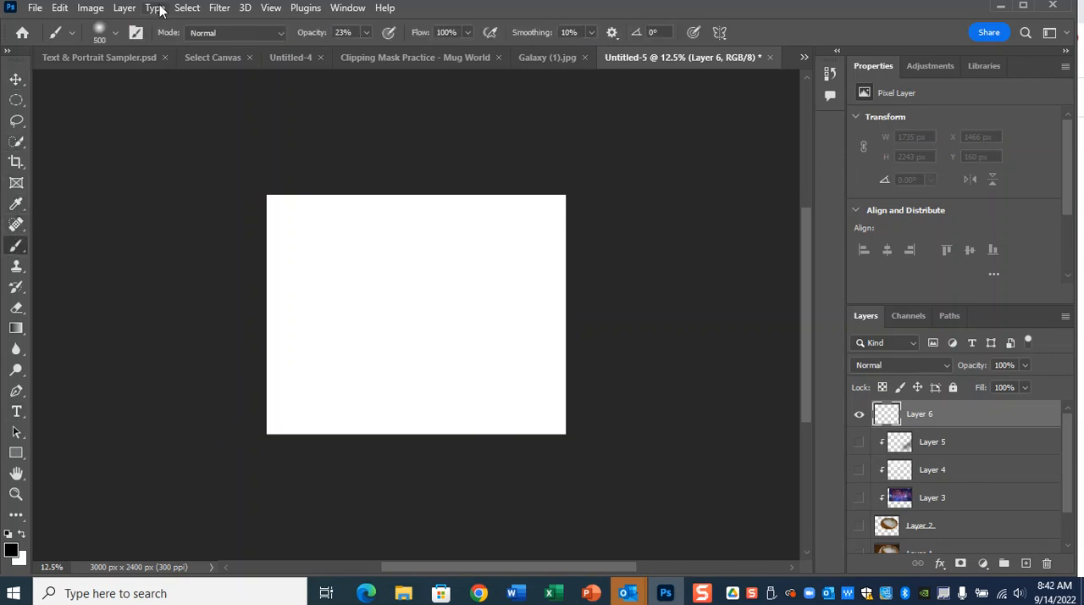
Try a rough black stroke across the blank canvas with the KYLE Ultimate Pencil Hard brush enlarged to 700 px.
left_click(115, 36)
left_click_drag(193, 233, 197, 296)
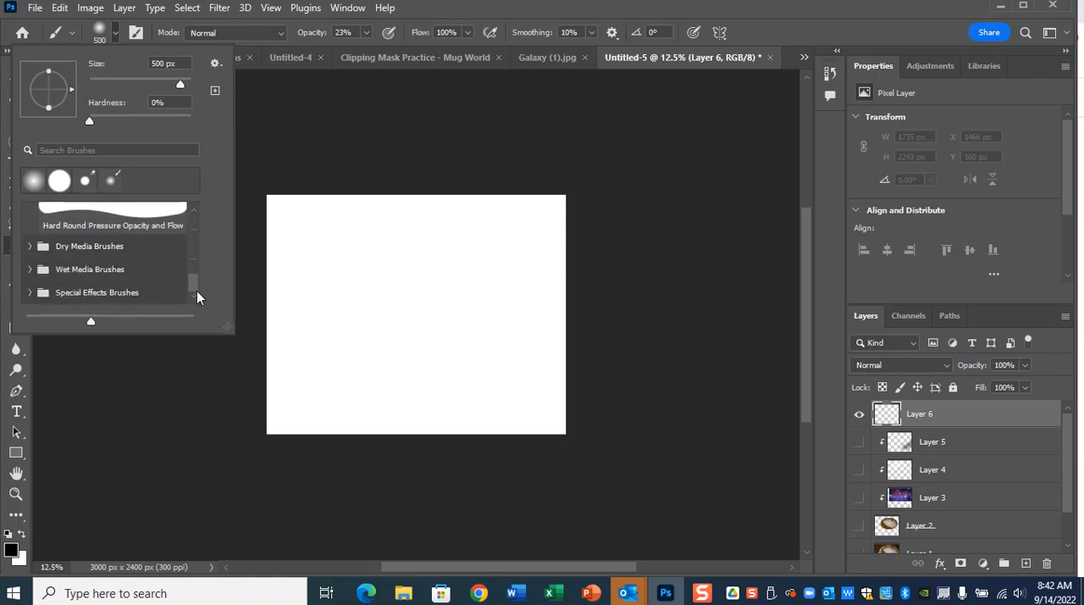
left_click(31, 246)
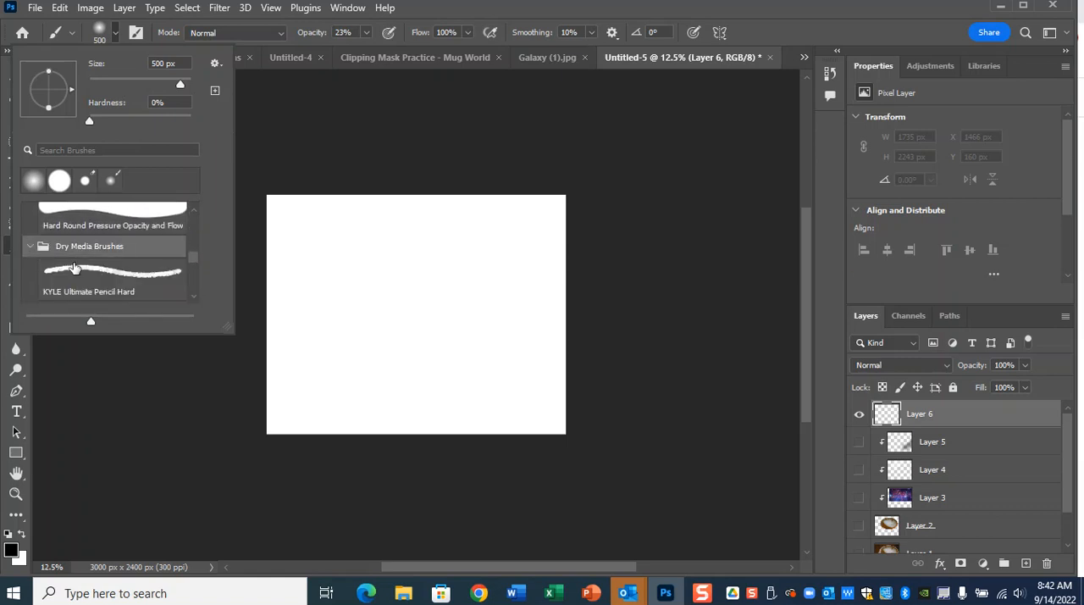
left_click(134, 273)
left_click(115, 34)
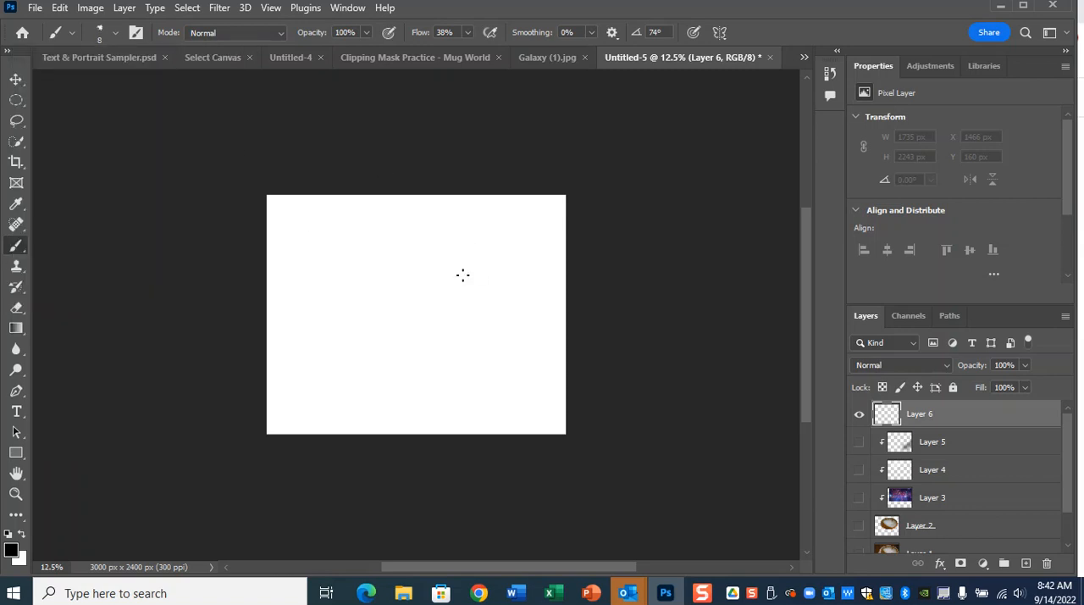
key("bracketright")
key("bracketright")
key("bracketright")
key("bracketright")
key("bracketright")
key("bracketright")
key("bracketright")
key("bracketright")
key("bracketright")
key("bracketright")
key("bracketright")
key("bracketright")
key("bracketright")
key("bracketright")
key("bracketright")
key("bracketright")
key("bracketright")
mouse_move(348, 279)
left_mouse_down()
mouse_move(412, 225)
mouse_move(437, 315)
mouse_move(534, 418)
mouse_move(494, 348)
mouse_move(545, 314)
left_mouse_up()
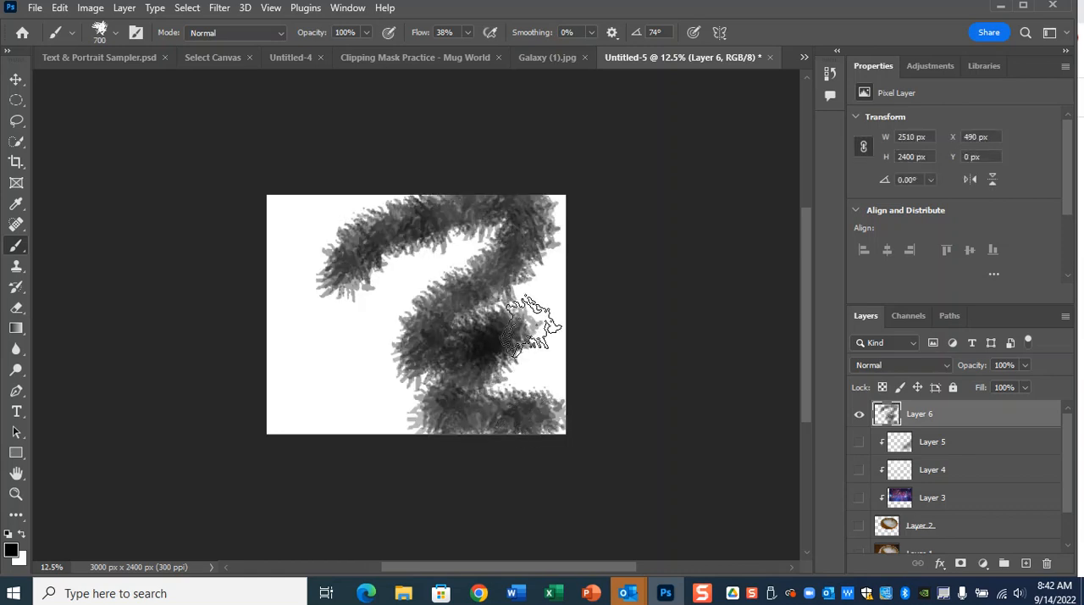
key("ctrl+z")
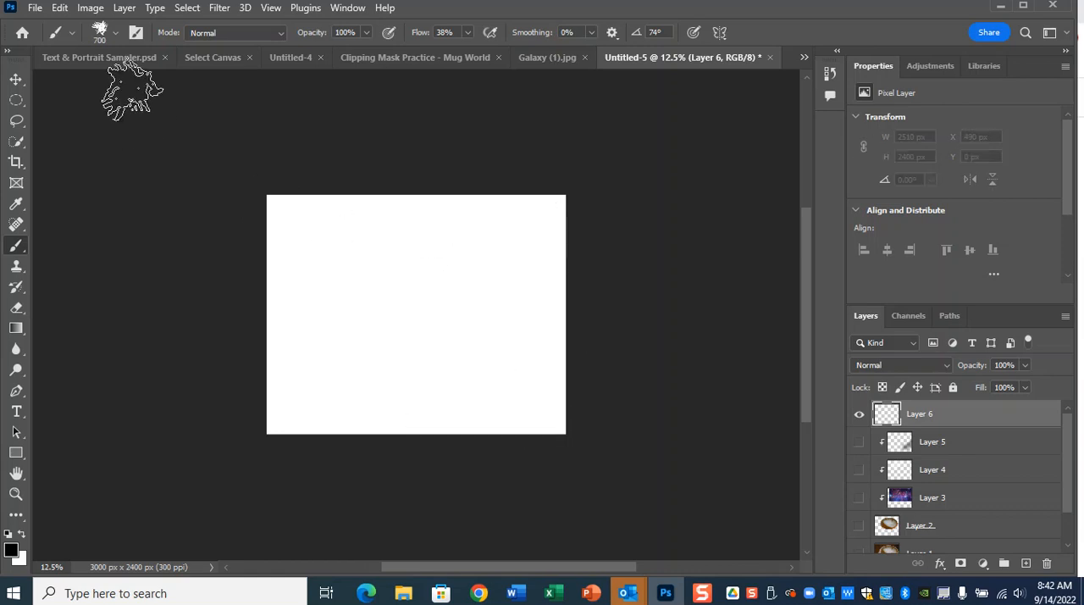
Scribble black zigzag strokes across the new layer with the KYLE Ultimate Charcoal Pencil 25px brush enlarged to 150 px.
left_click(113, 33)
scroll(145, 247, "down", 3)
left_click(131, 294)
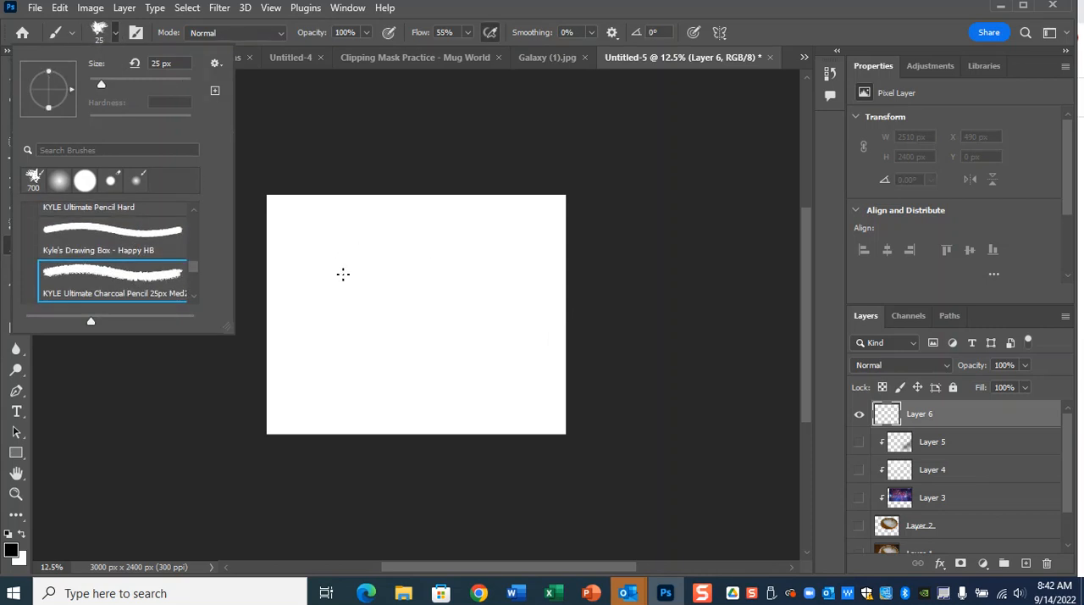
left_click(116, 34)
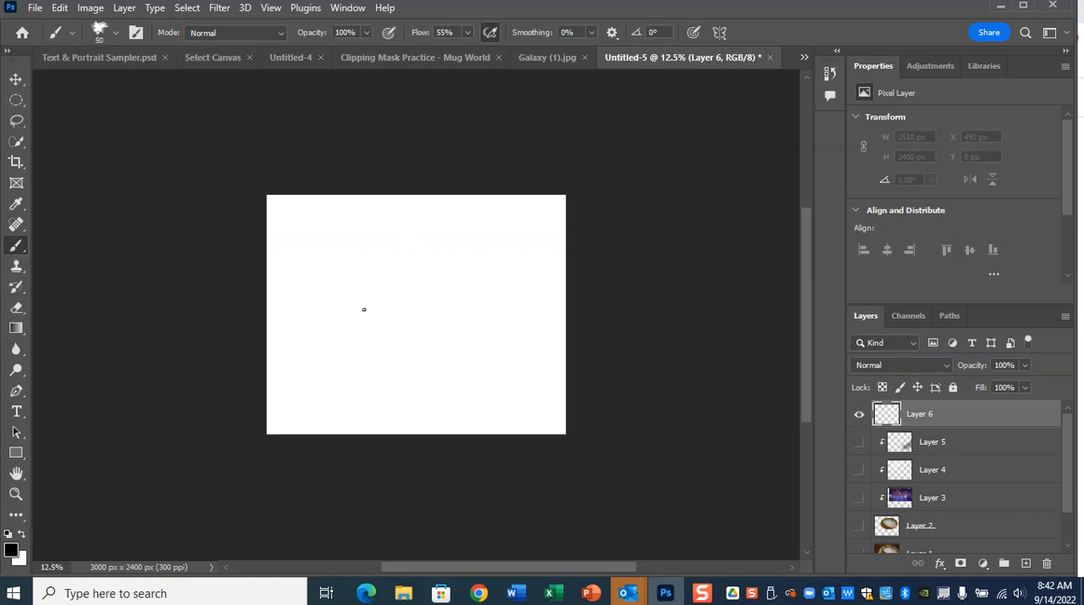
mouse_move(318, 273)
left_mouse_down()
mouse_move(434, 216)
mouse_move(301, 314)
mouse_move(517, 232)
mouse_move(511, 320)
mouse_move(445, 301)
mouse_move(424, 370)
mouse_move(485, 399)
mouse_move(506, 426)
left_mouse_up()
key("ctrl+plus")
key("ctrl+plus")
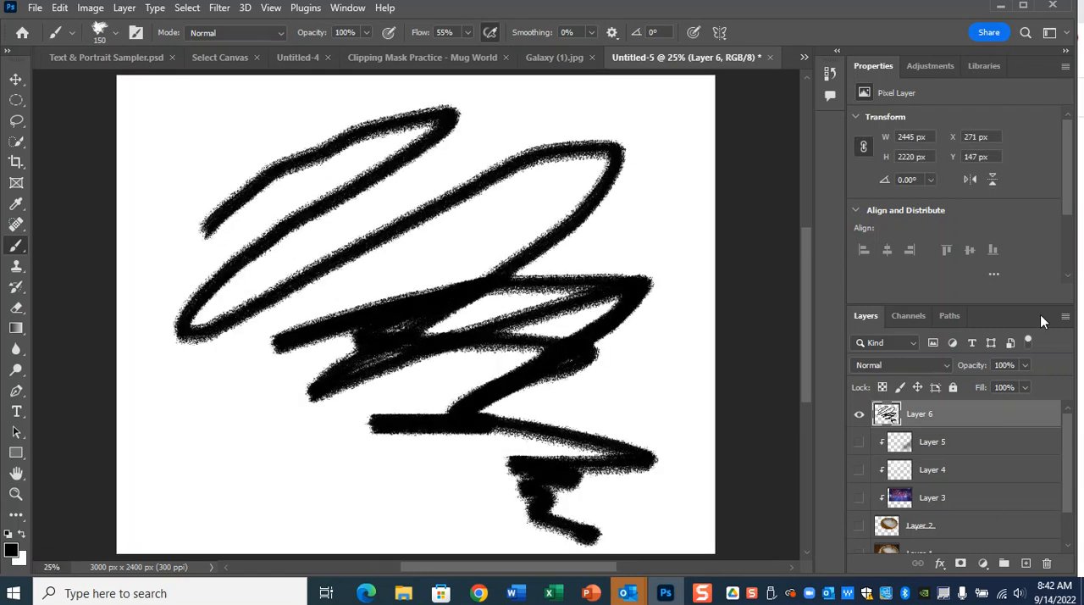
left_click_drag(603, 235, 677, 282)
mouse_move(395, 376)
left_mouse_down()
mouse_move(364, 466)
mouse_move(377, 472)
left_mouse_up()
Copy the selected galaxy image from Galaxy (1).jpg and paste it into Untitled-5 above the scribble layer.
left_click(582, 60)
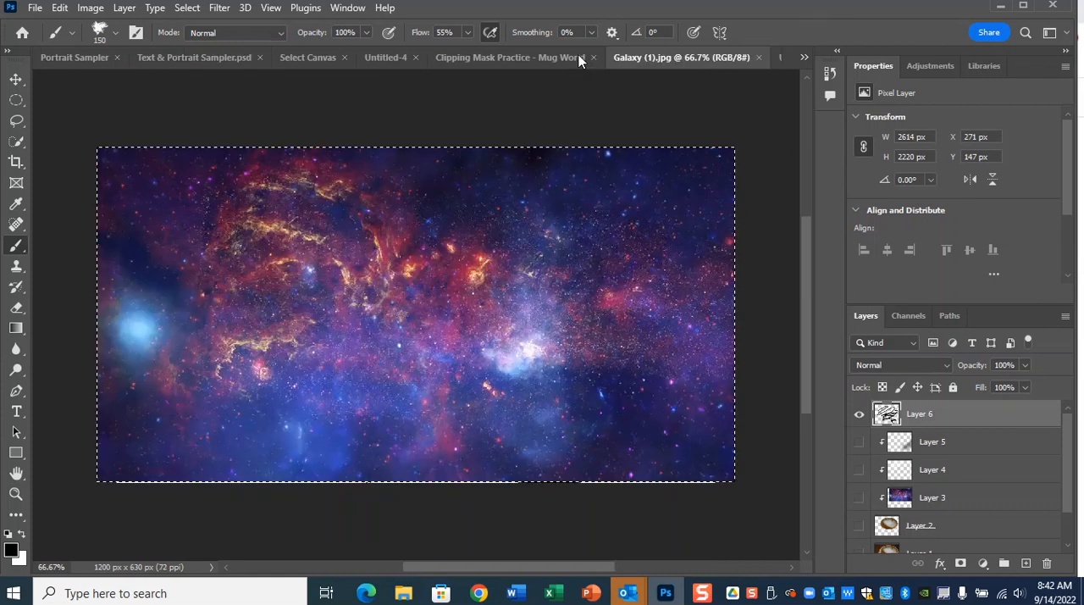
left_click(11, 82)
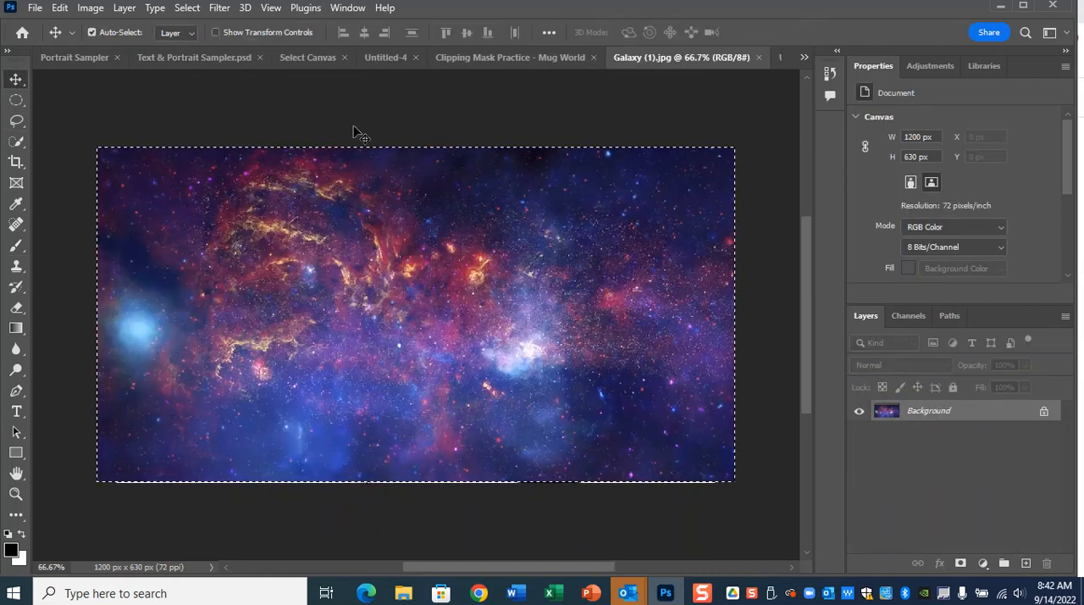
key("c")
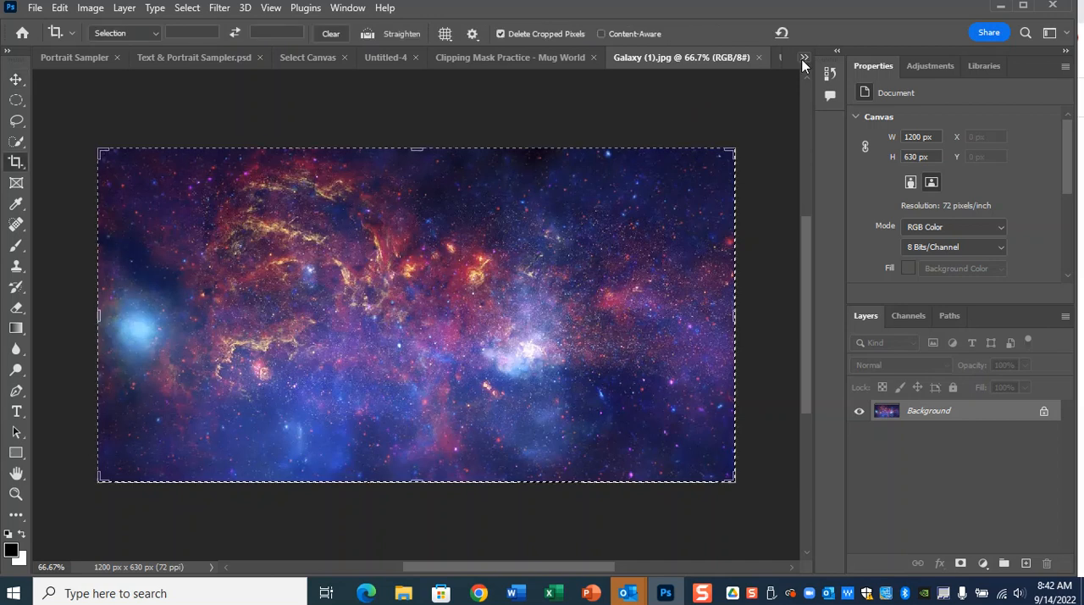
left_click(805, 58)
left_click(900, 275)
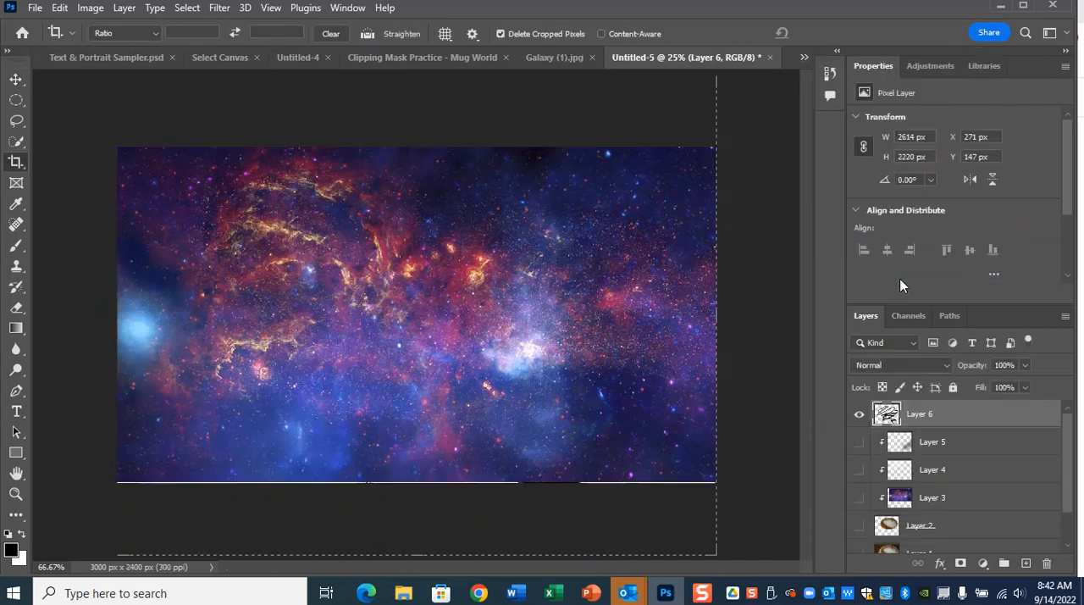
key("ctrl+v")
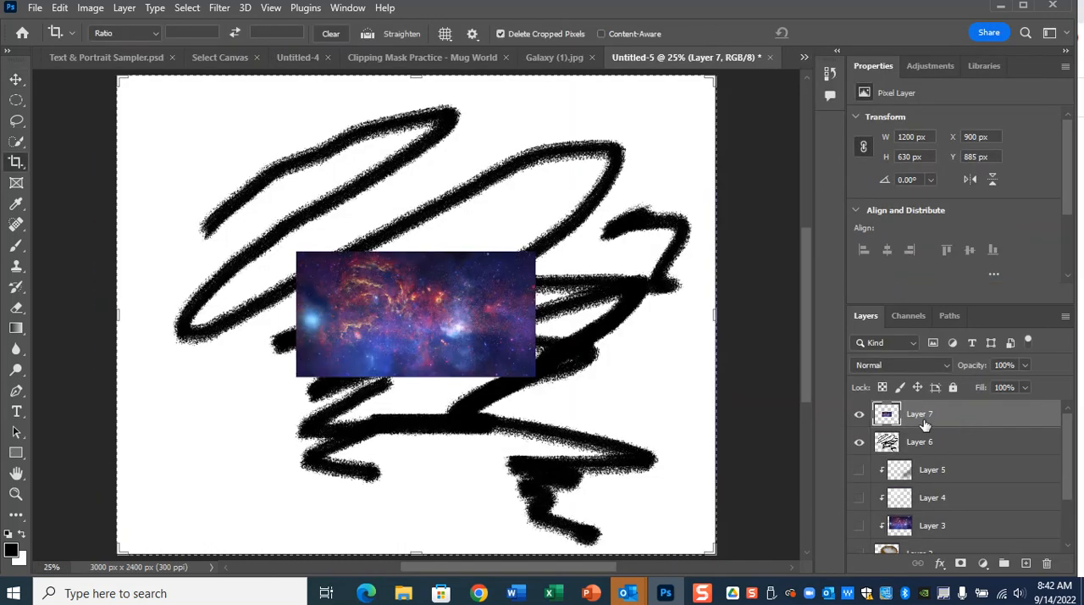
Scale the pasted galaxy layer to about 411% from its centre to cover the whole canvas.
key("ctrl+t")
left_click_drag(535, 251, 733, 71)
key("ctrl+minus")
key("ctrl+minus")
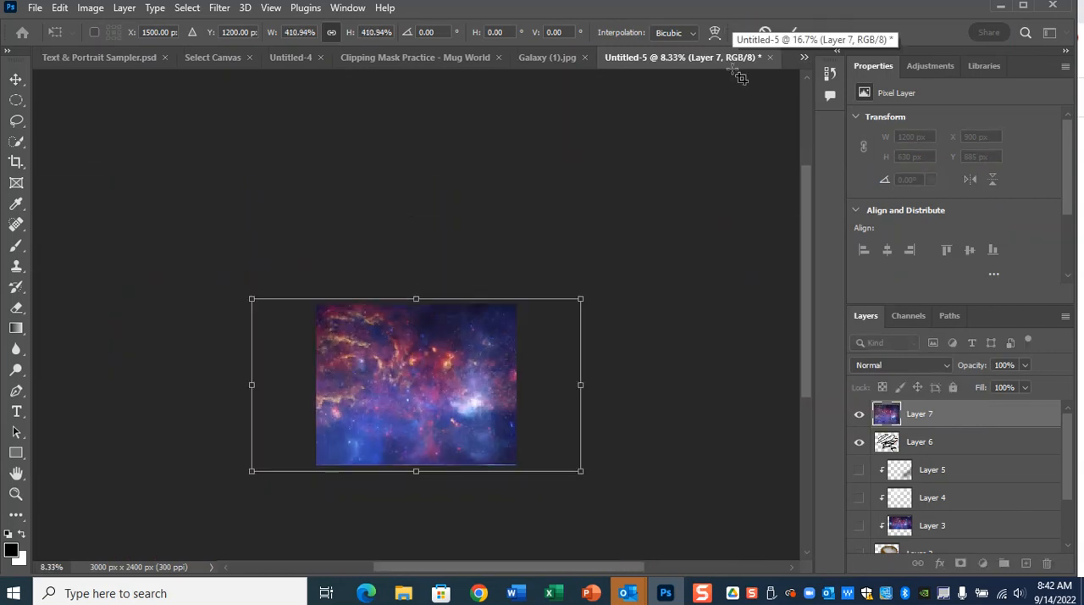
key("Return")
key("c")
Clip the enlarged galaxy layer to the scribble layer and inspect the textured strokes up close.
left_click(969, 423)
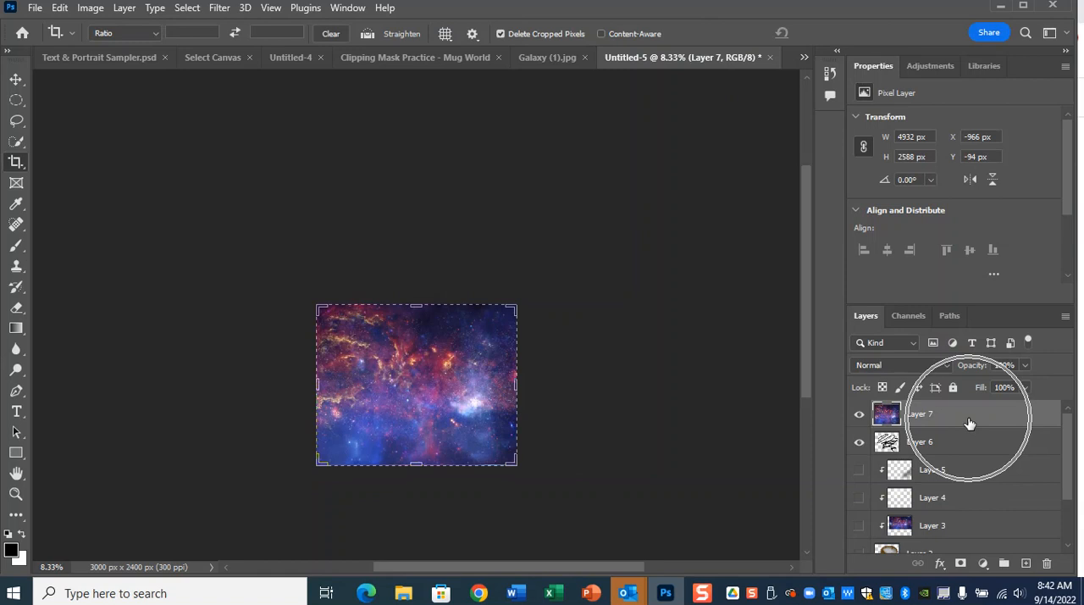
right_click(970, 420)
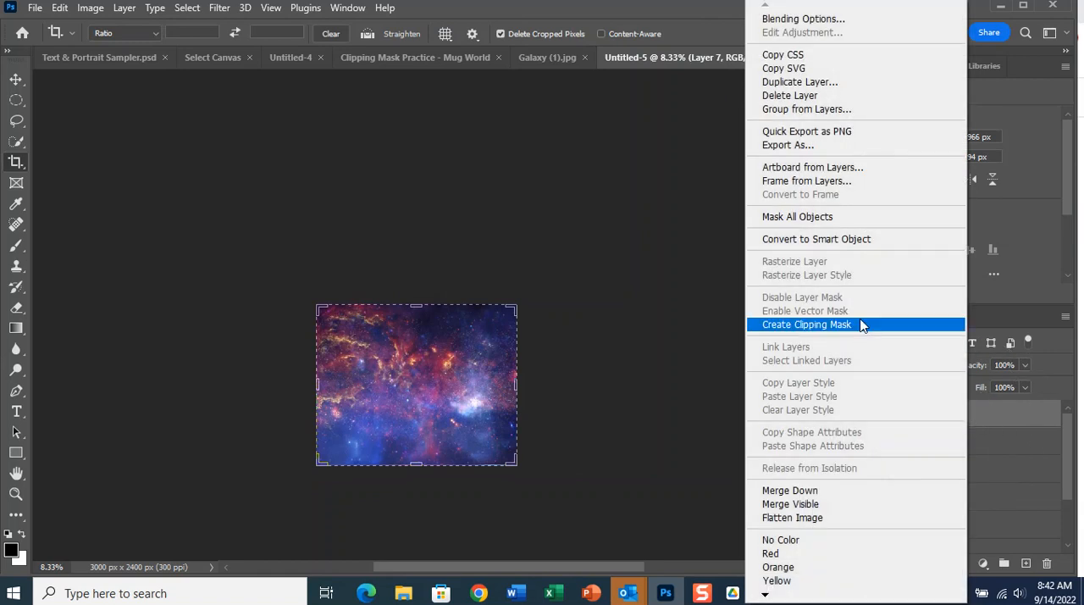
left_click(862, 326)
key("ctrl+plus")
key("ctrl+plus")
key("ctrl+plus")
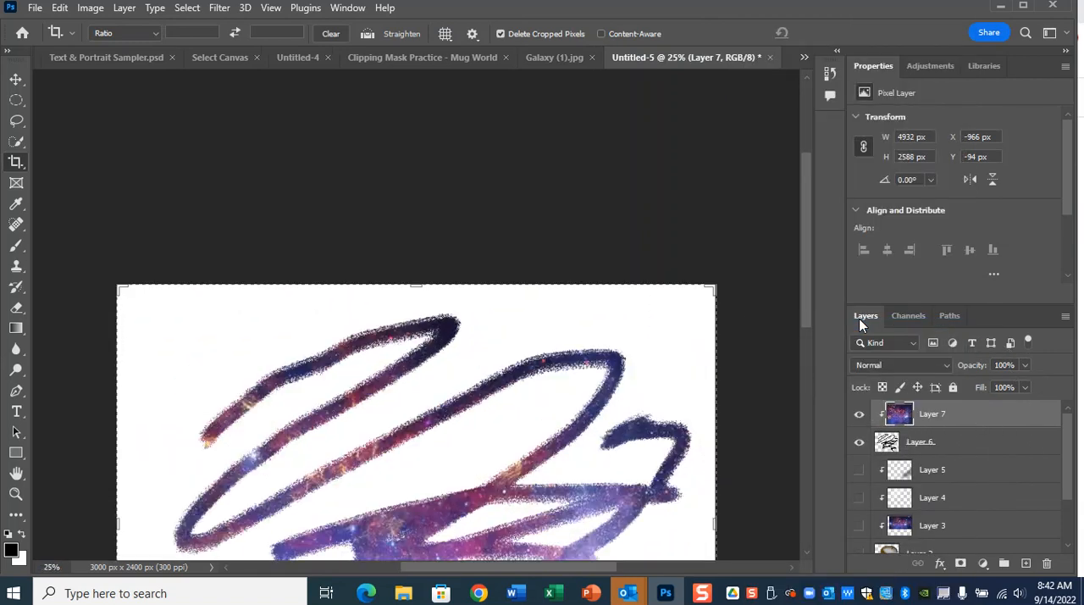
scroll(694, 244, "down", 5)
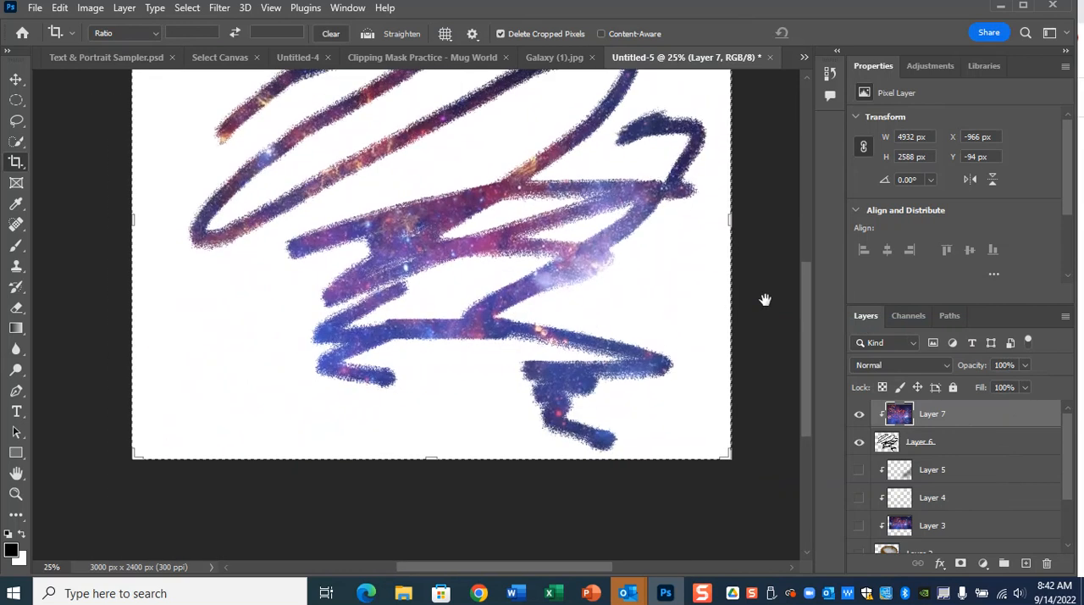
scroll(766, 300, "up", 1)
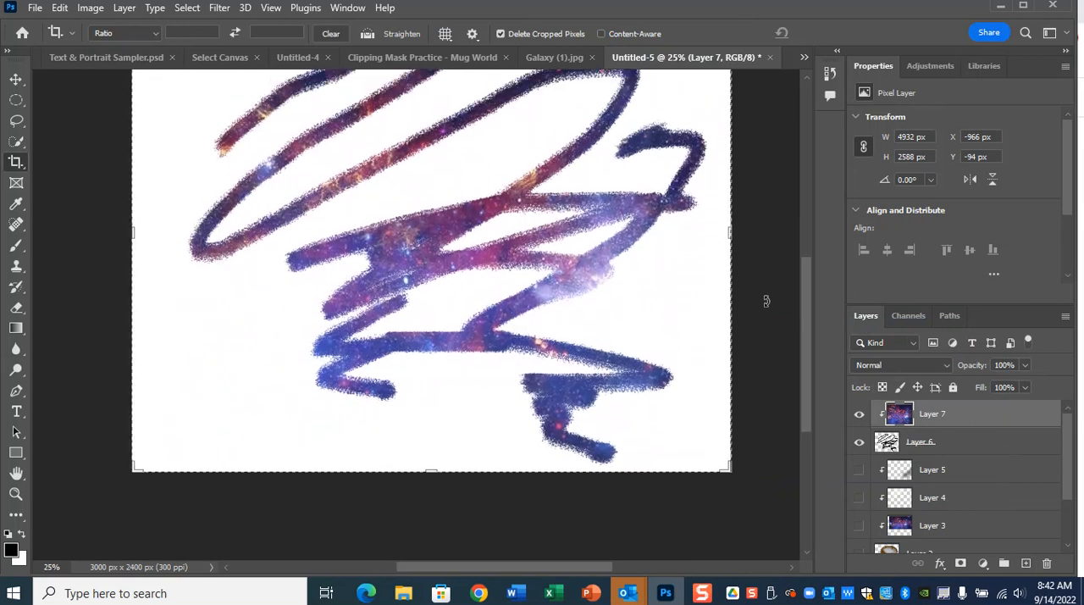
Lower the clipped galaxy layer's opacity to slightly above 55%.
left_click(1025, 365)
left_click_drag(1024, 386, 997, 389)
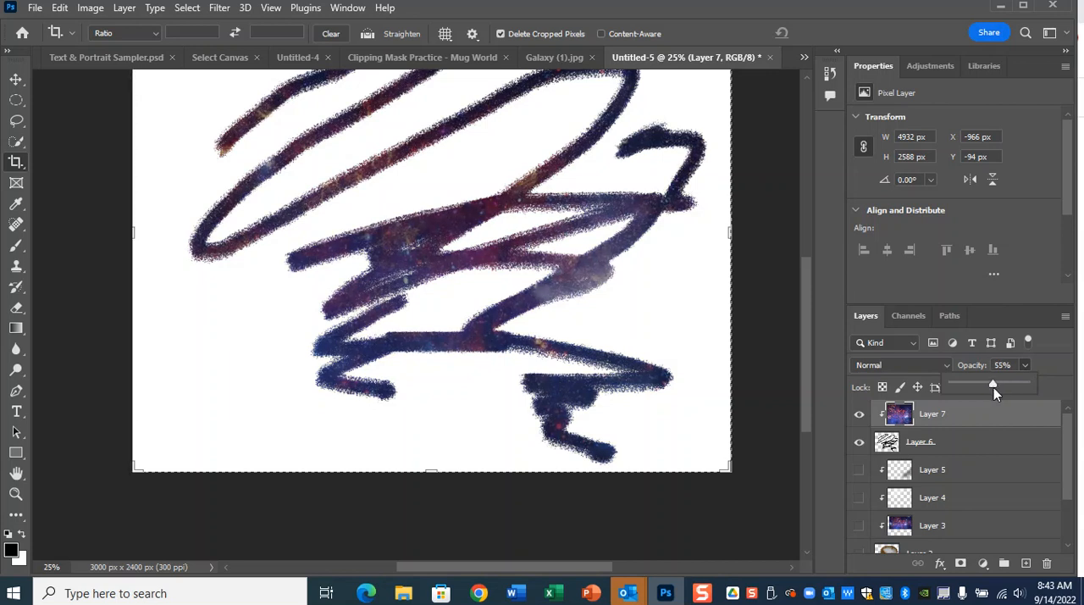
left_click_drag(993, 387, 999, 387)
Add a Color Overlay effect in yellow #ecc821 to the scribble layer, Layer 6.
left_click(945, 443)
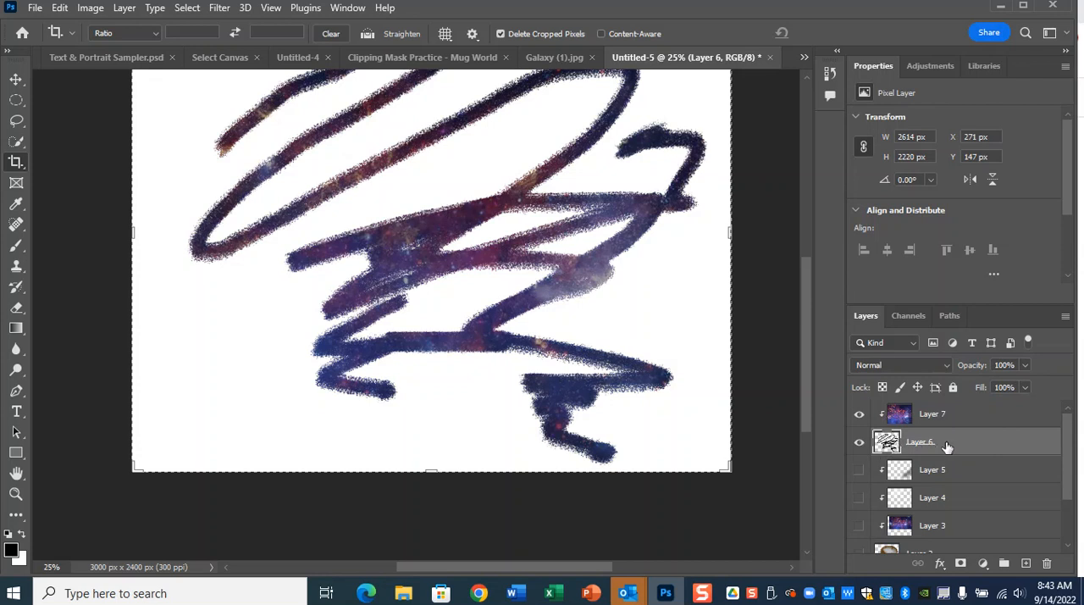
double_click(980, 446)
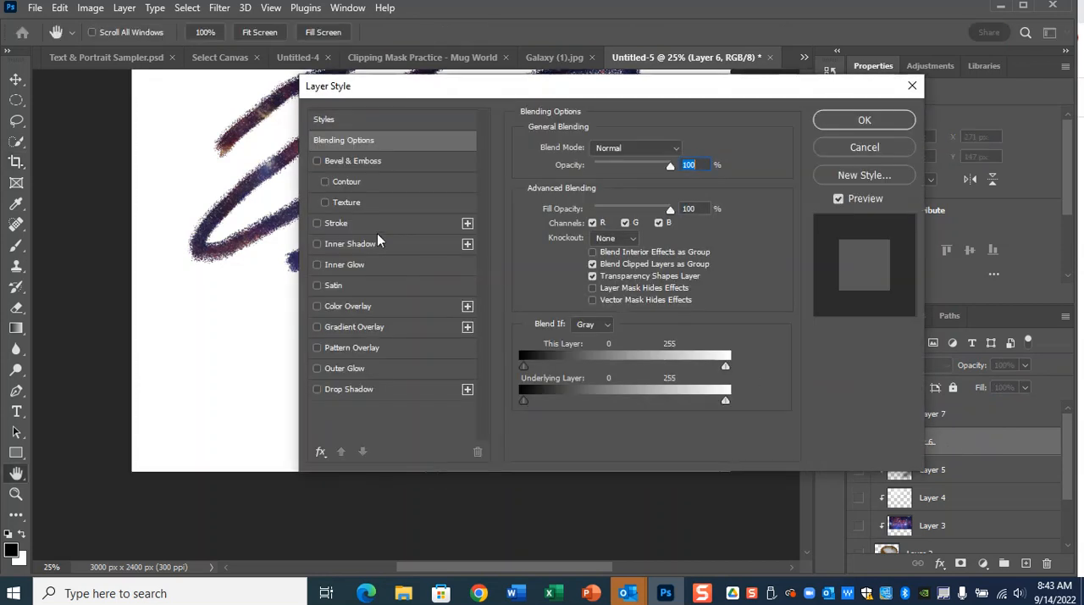
left_click(380, 305)
left_click(685, 148)
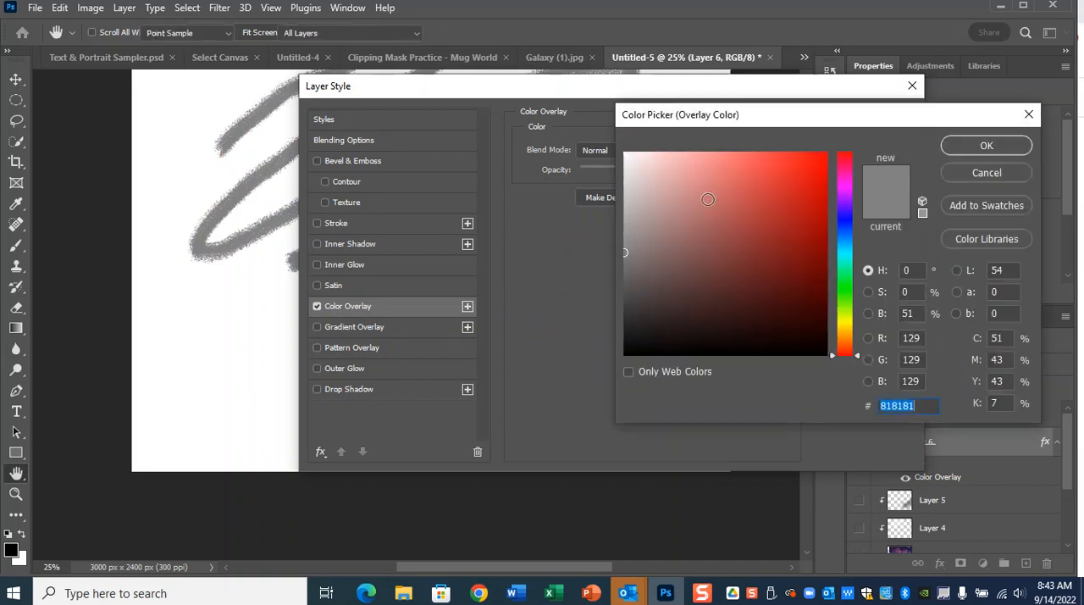
left_click(799, 215)
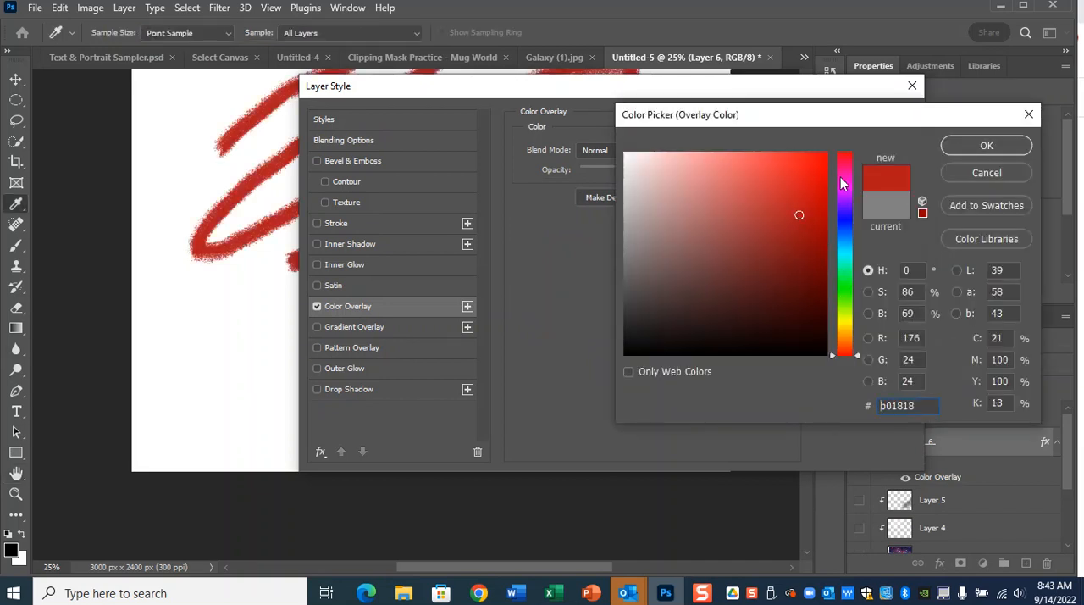
left_click(845, 328)
left_click(798, 167)
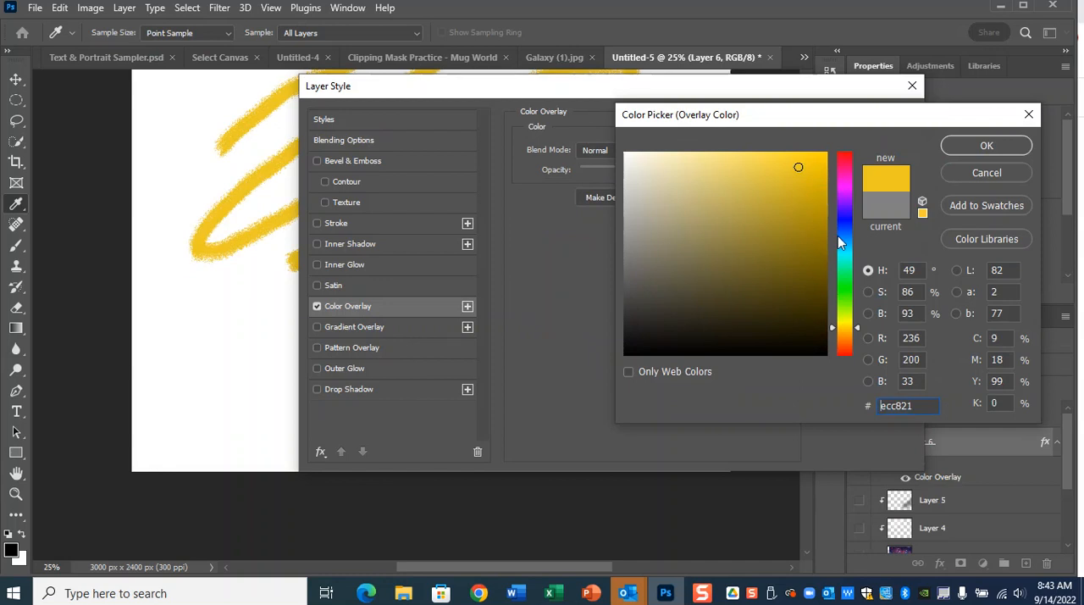
left_click(987, 146)
left_click(963, 118)
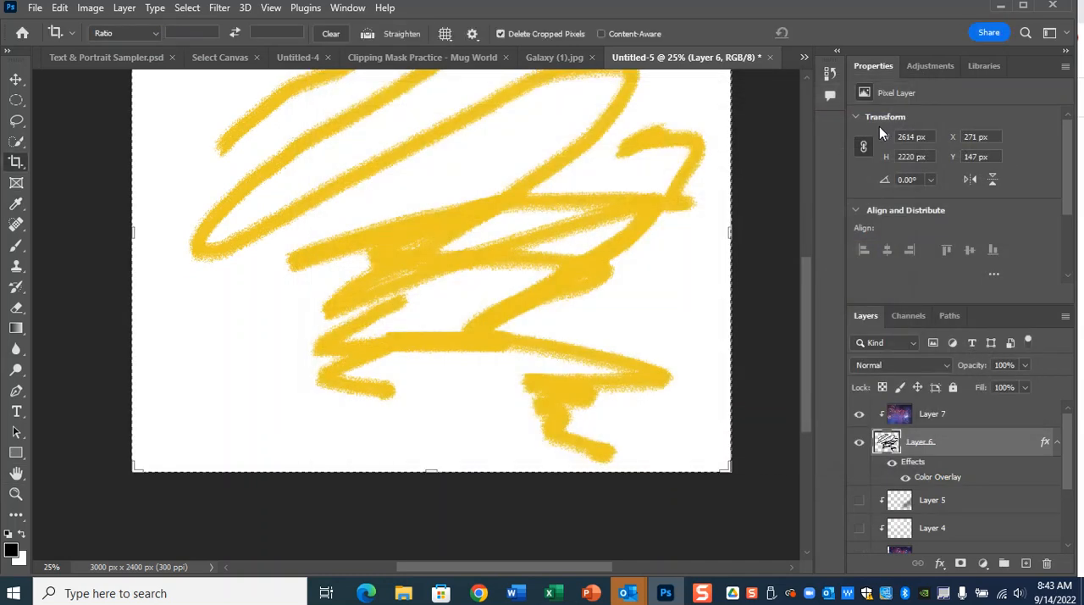
Rasterize the scribble layer's style with the clipped galaxy layer hidden, and show the galaxy layer again.
left_click(993, 417)
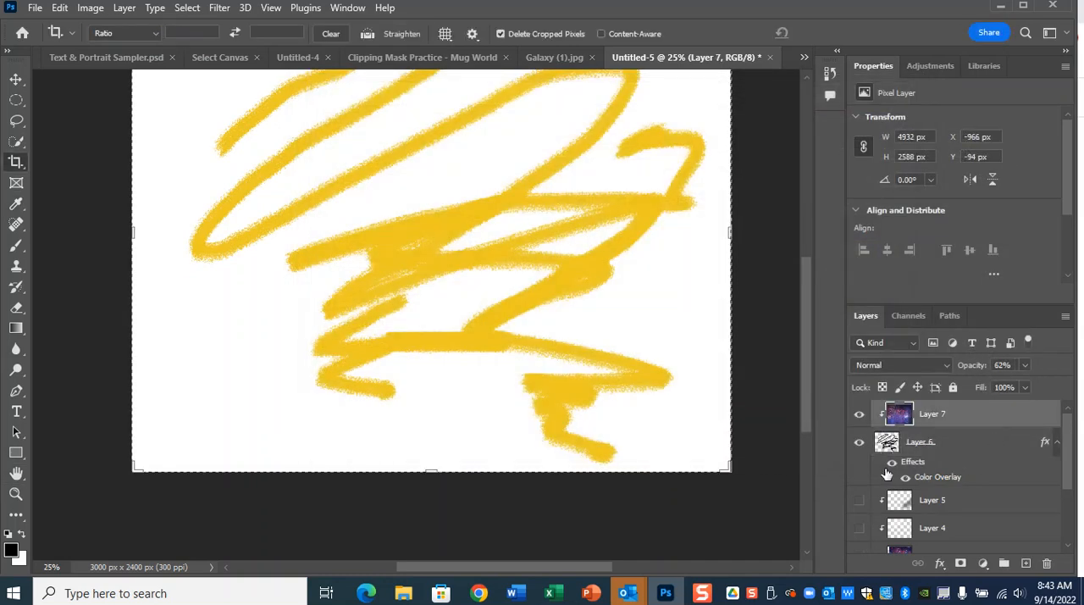
left_click(901, 470)
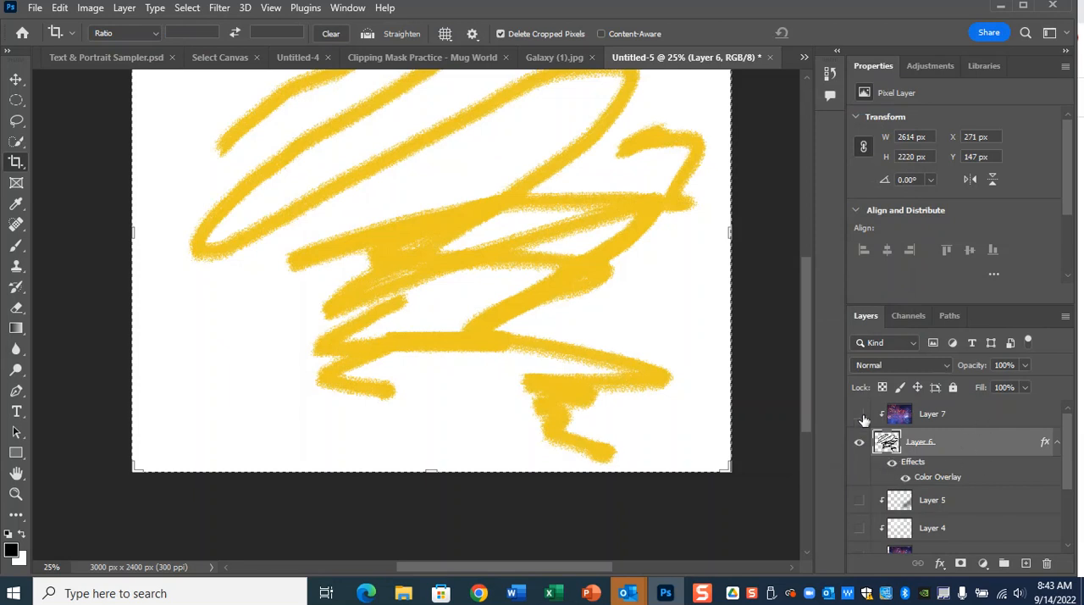
right_click(983, 447)
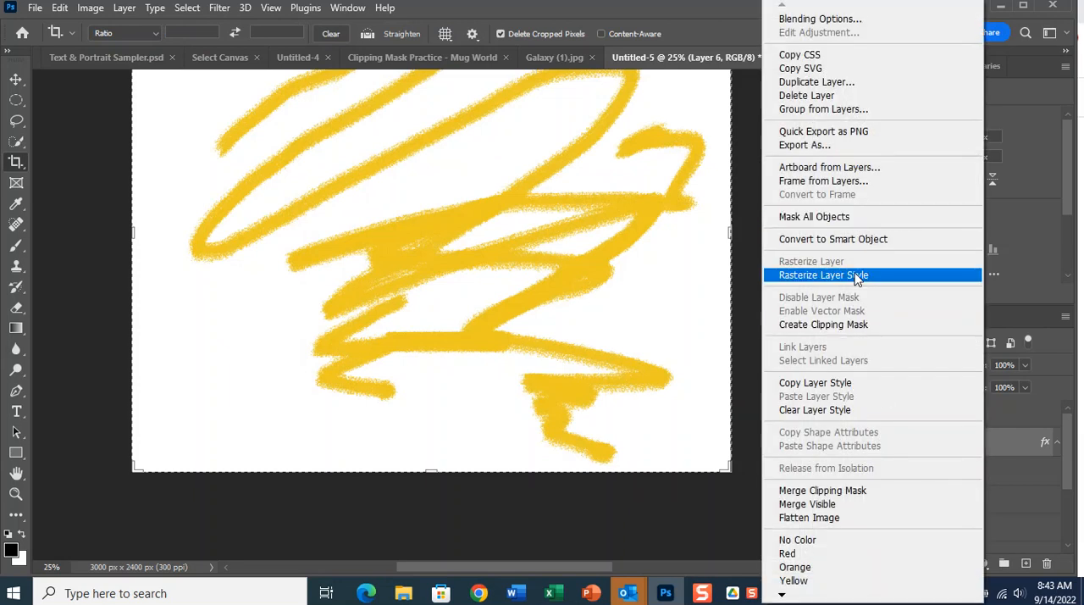
left_click(857, 276)
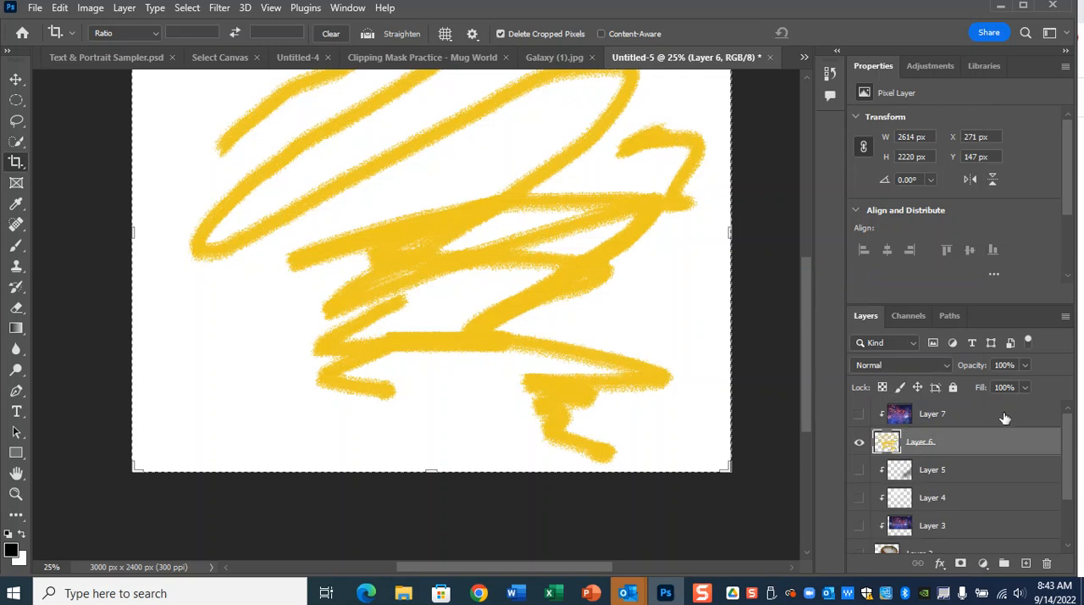
left_click_drag(1004, 418, 796, 417)
left_click(860, 415)
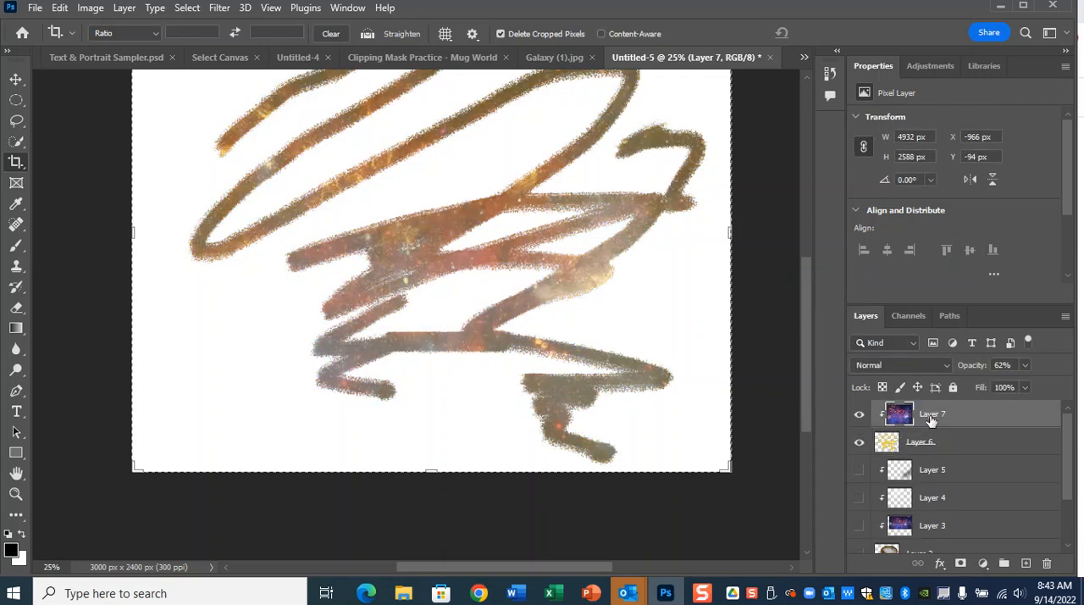
Keep the galaxy layer in Normal blend mode, raise its opacity to 100% for comparison, and settle on 72%.
left_click(902, 365)
left_click(893, 188)
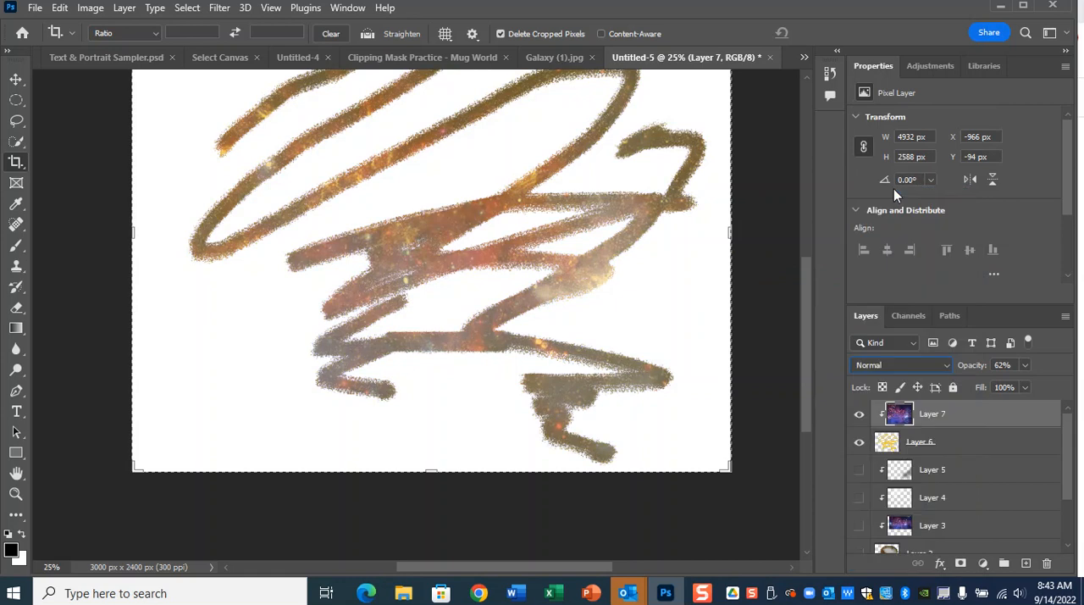
left_click(1024, 365)
left_click_drag(1024, 383, 1054, 384)
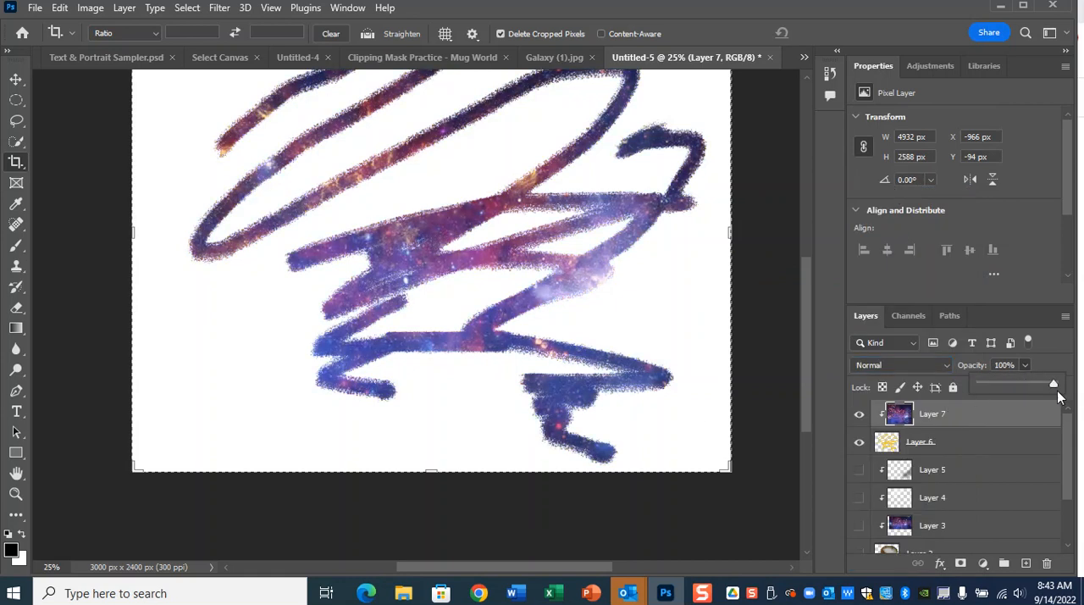
left_click_drag(1054, 385, 1034, 386)
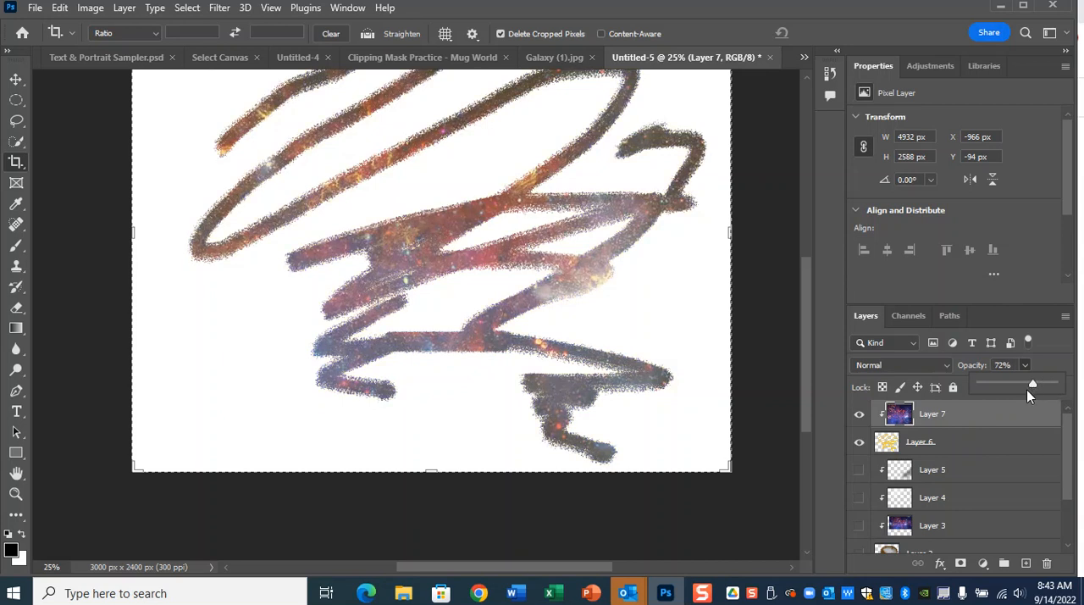
Try the Screen blend mode on the galaxy layer, settle on Soft Light, and inspect the blended strokes up close.
left_click(908, 364)
left_click(868, 313)
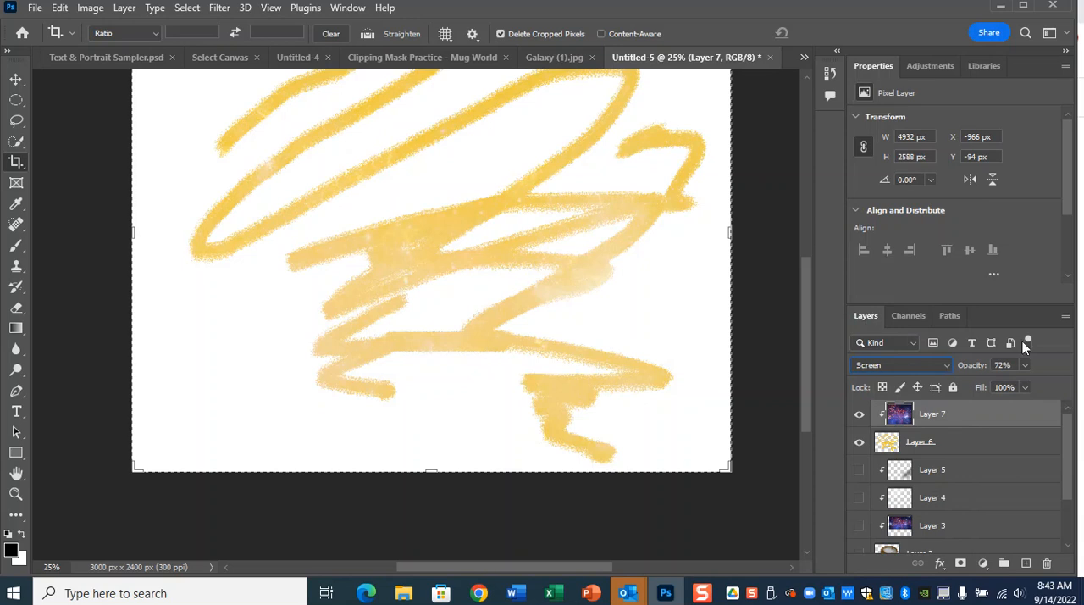
left_click(929, 365)
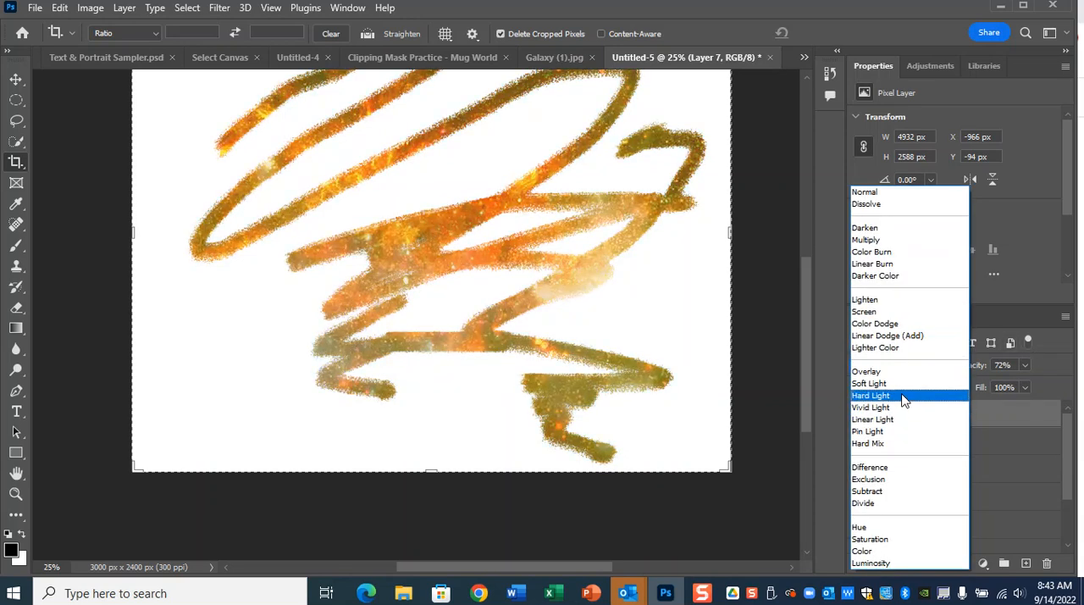
left_click(903, 391)
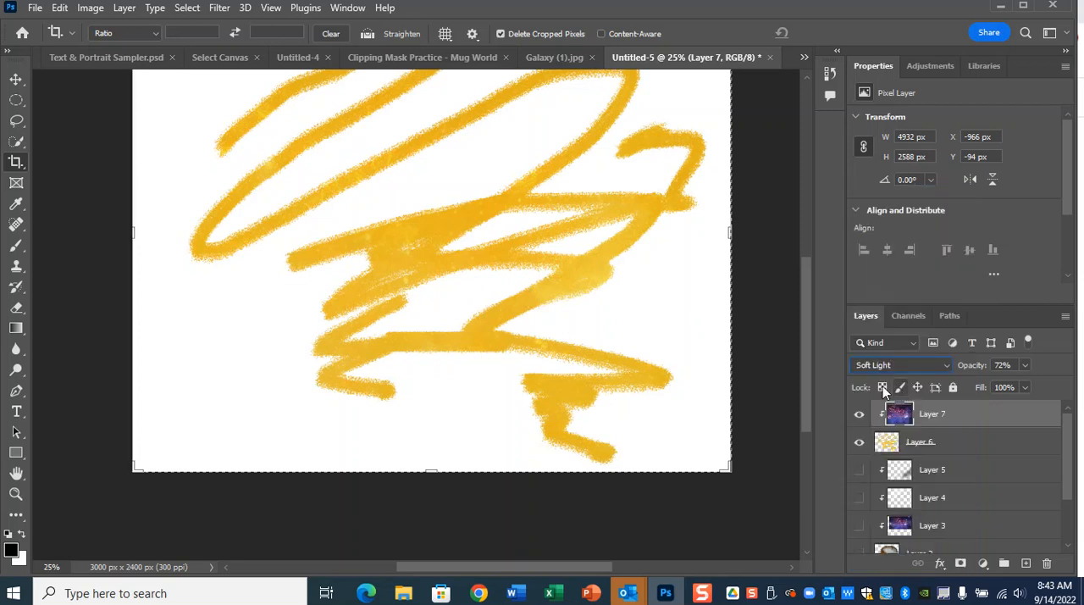
key("ctrl+minus")
key("ctrl+plus")
key("ctrl+plus")
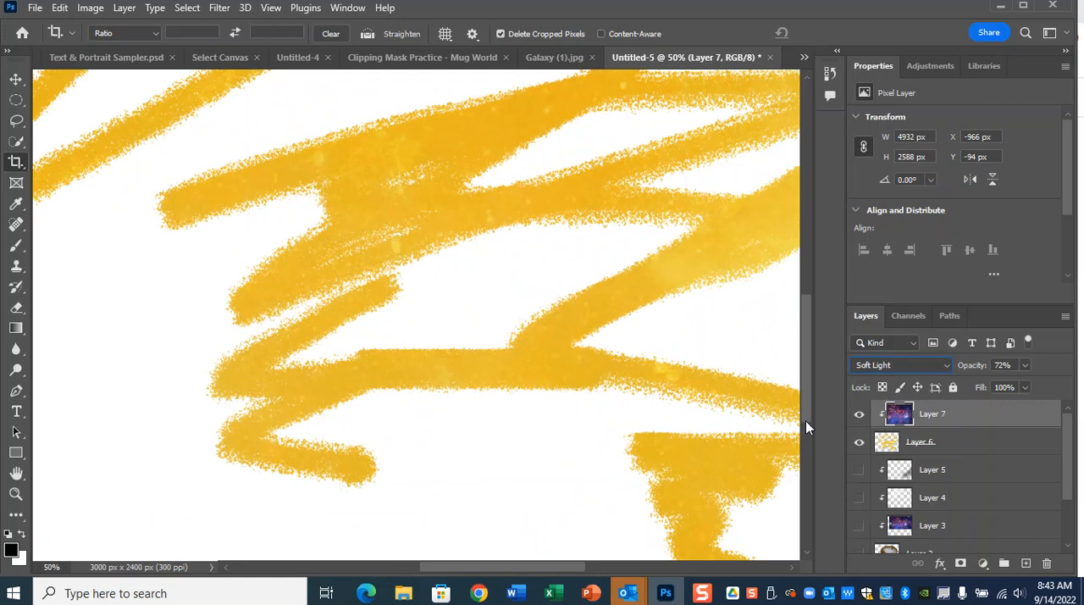